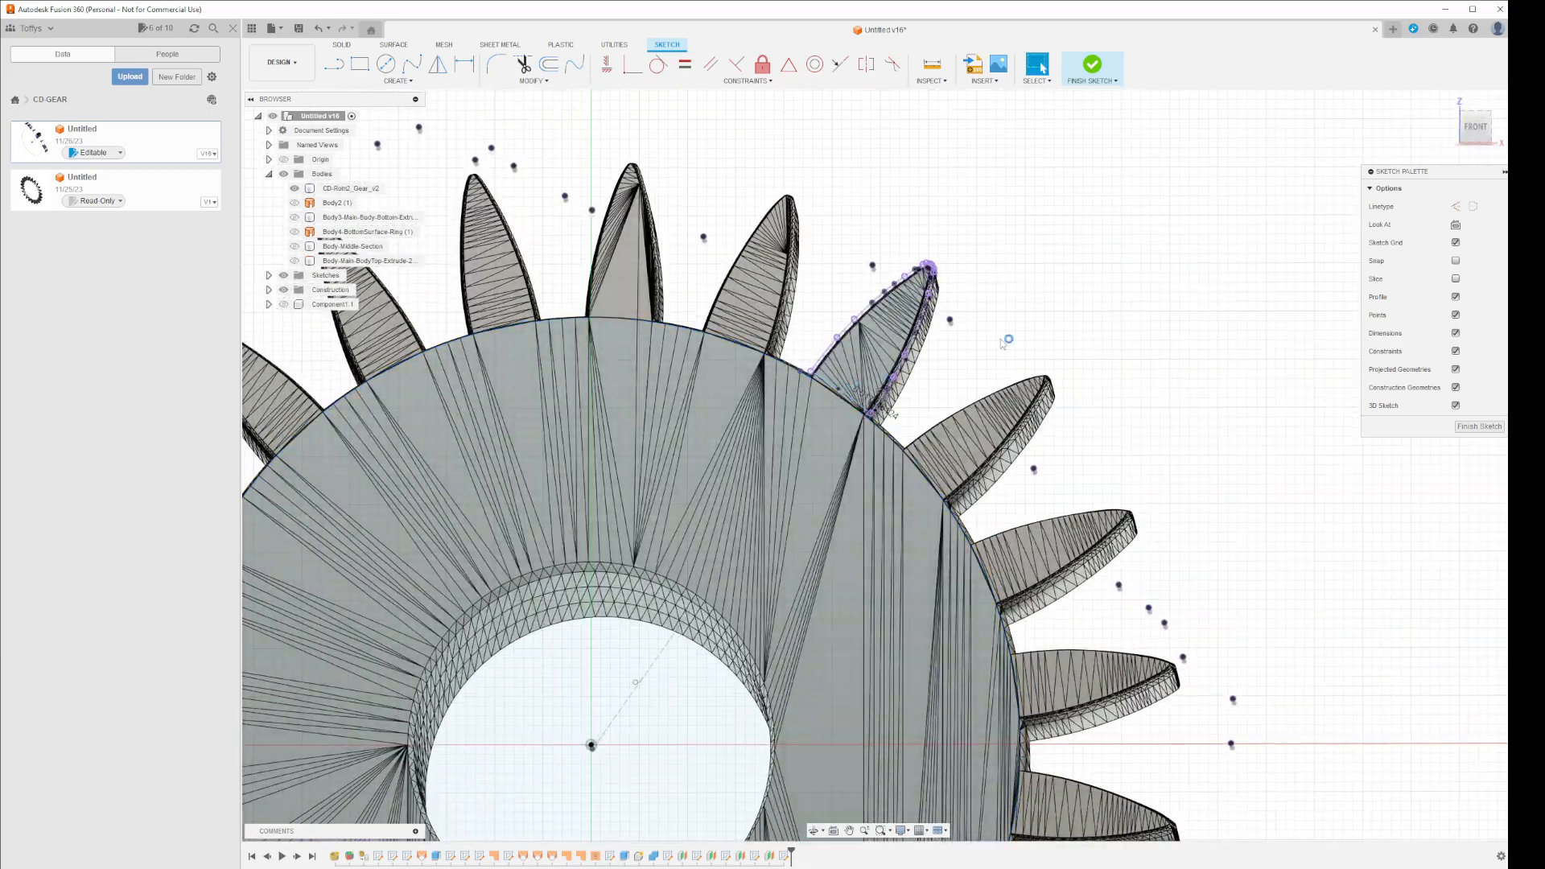
- Face the tooth sketch in the front view and hide the gear mesh body to expose the gap at the tooth base
click(1479, 131)
scroll(783, 394, up, 7)
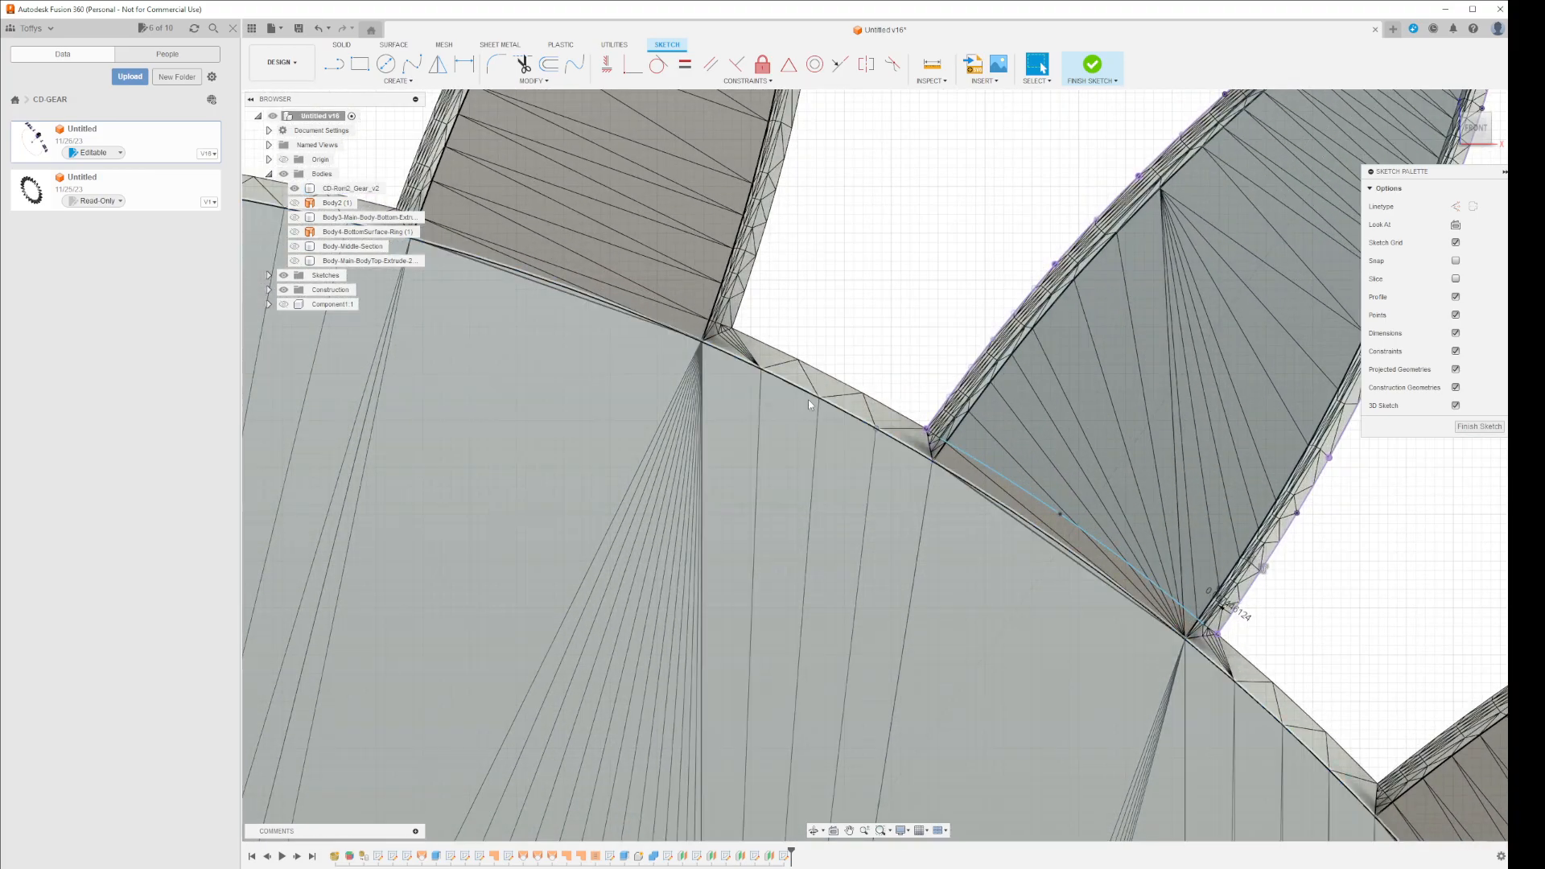
scroll(941, 451, up, 4)
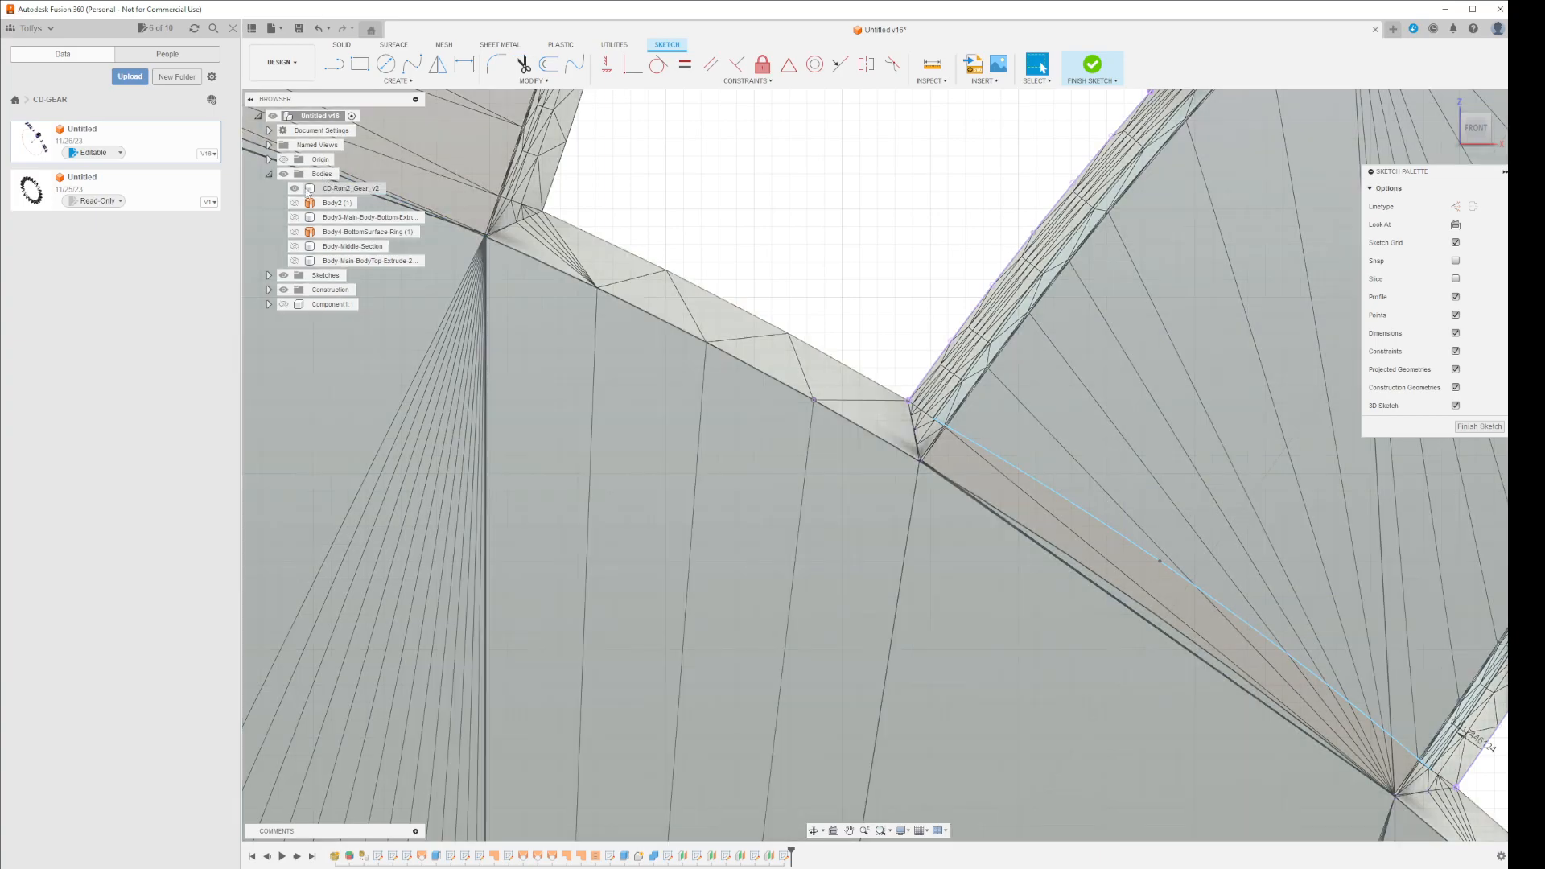
click(295, 188)
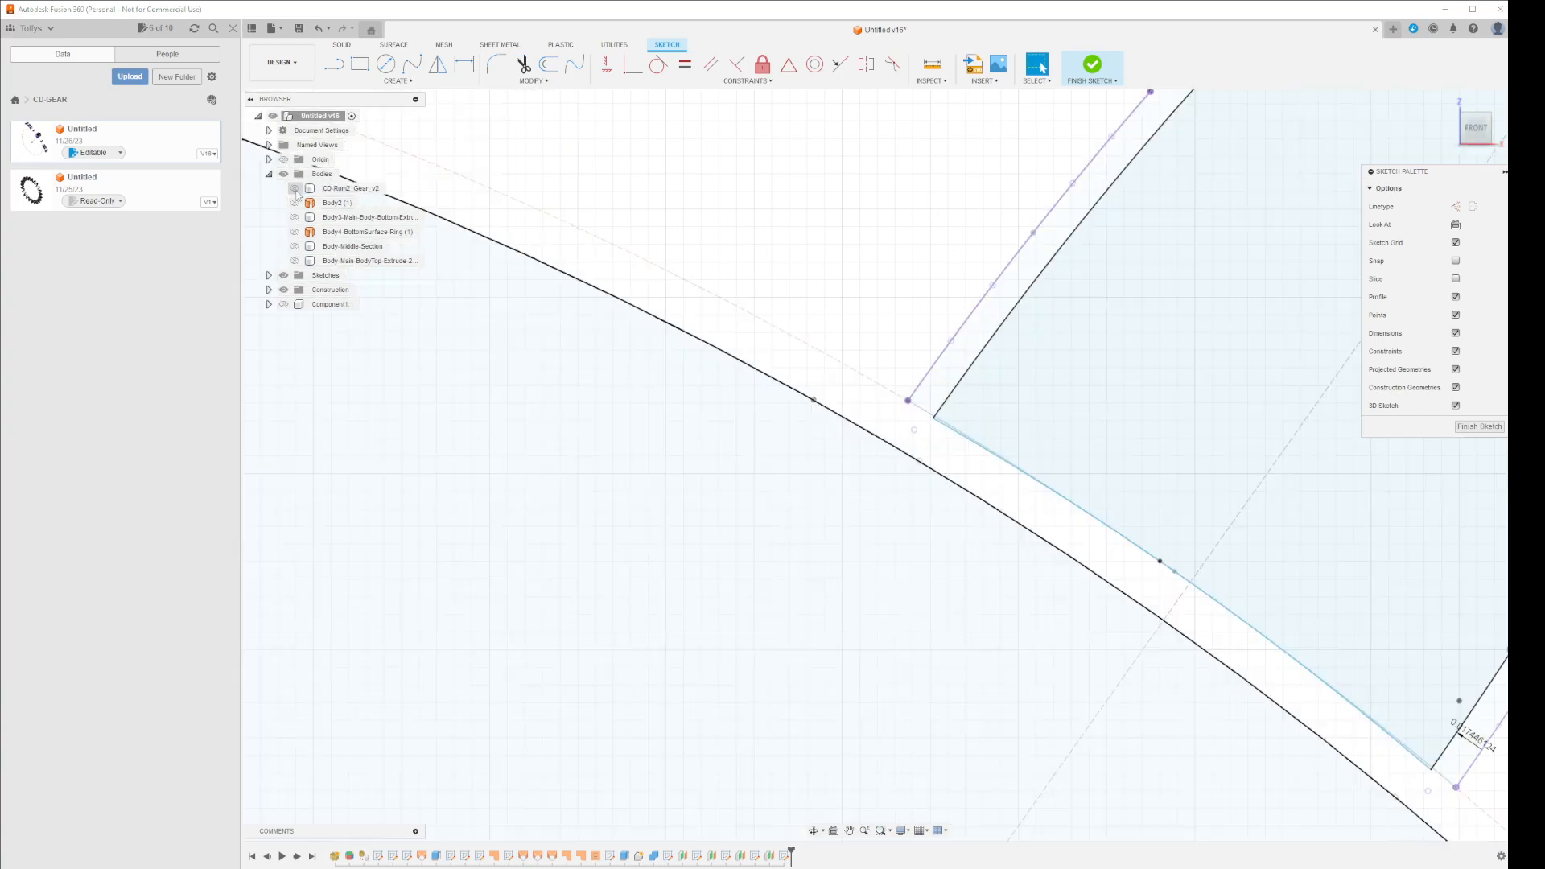
click(910, 456)
scroll(924, 429, down, 4)
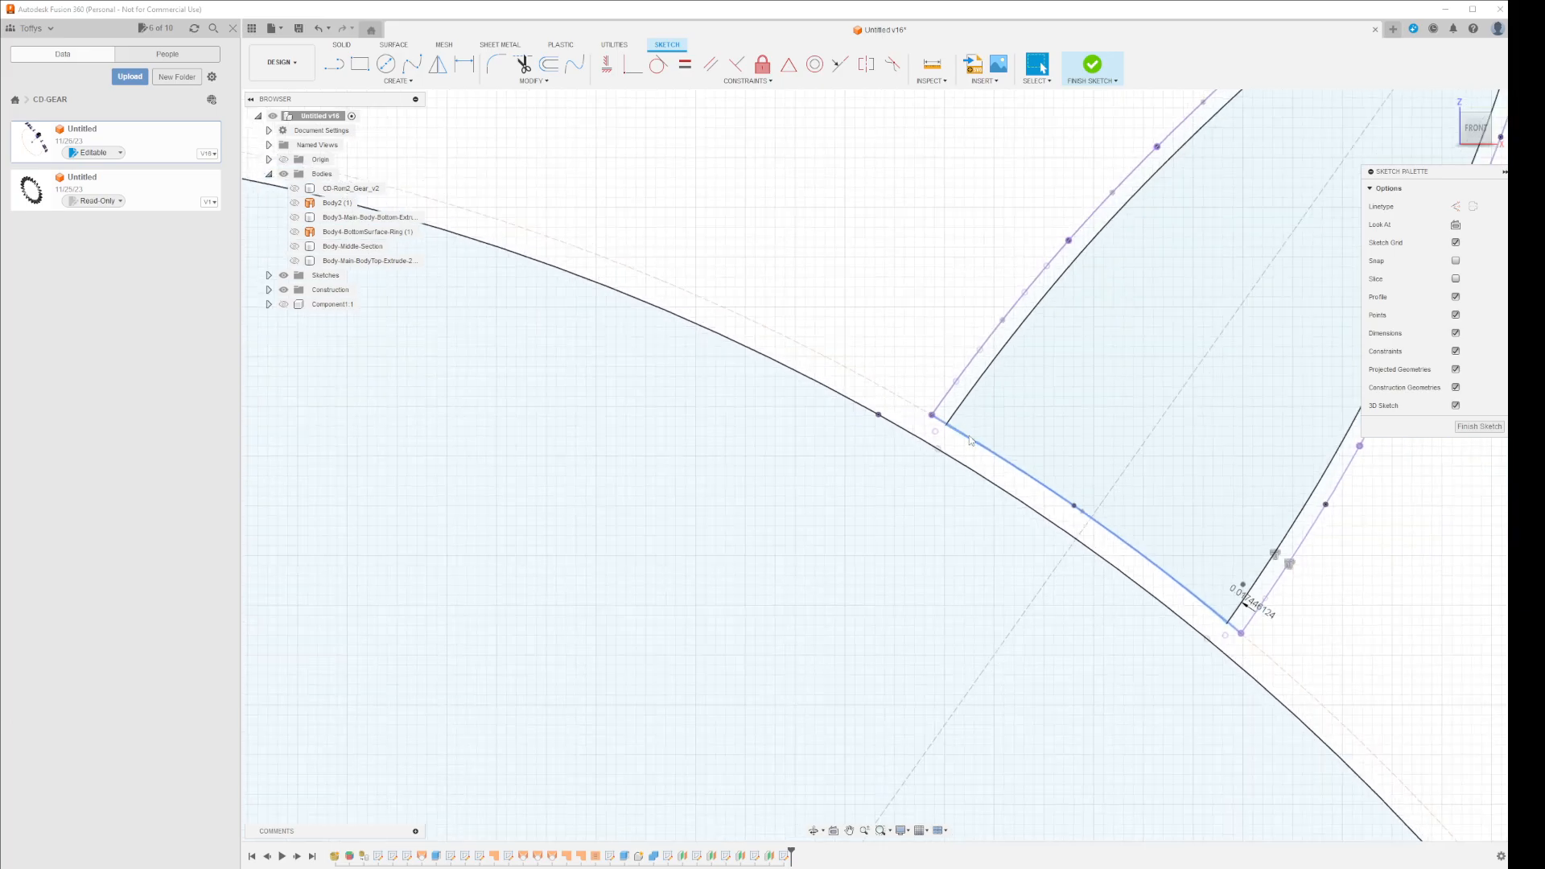
scroll(971, 440, down, 2)
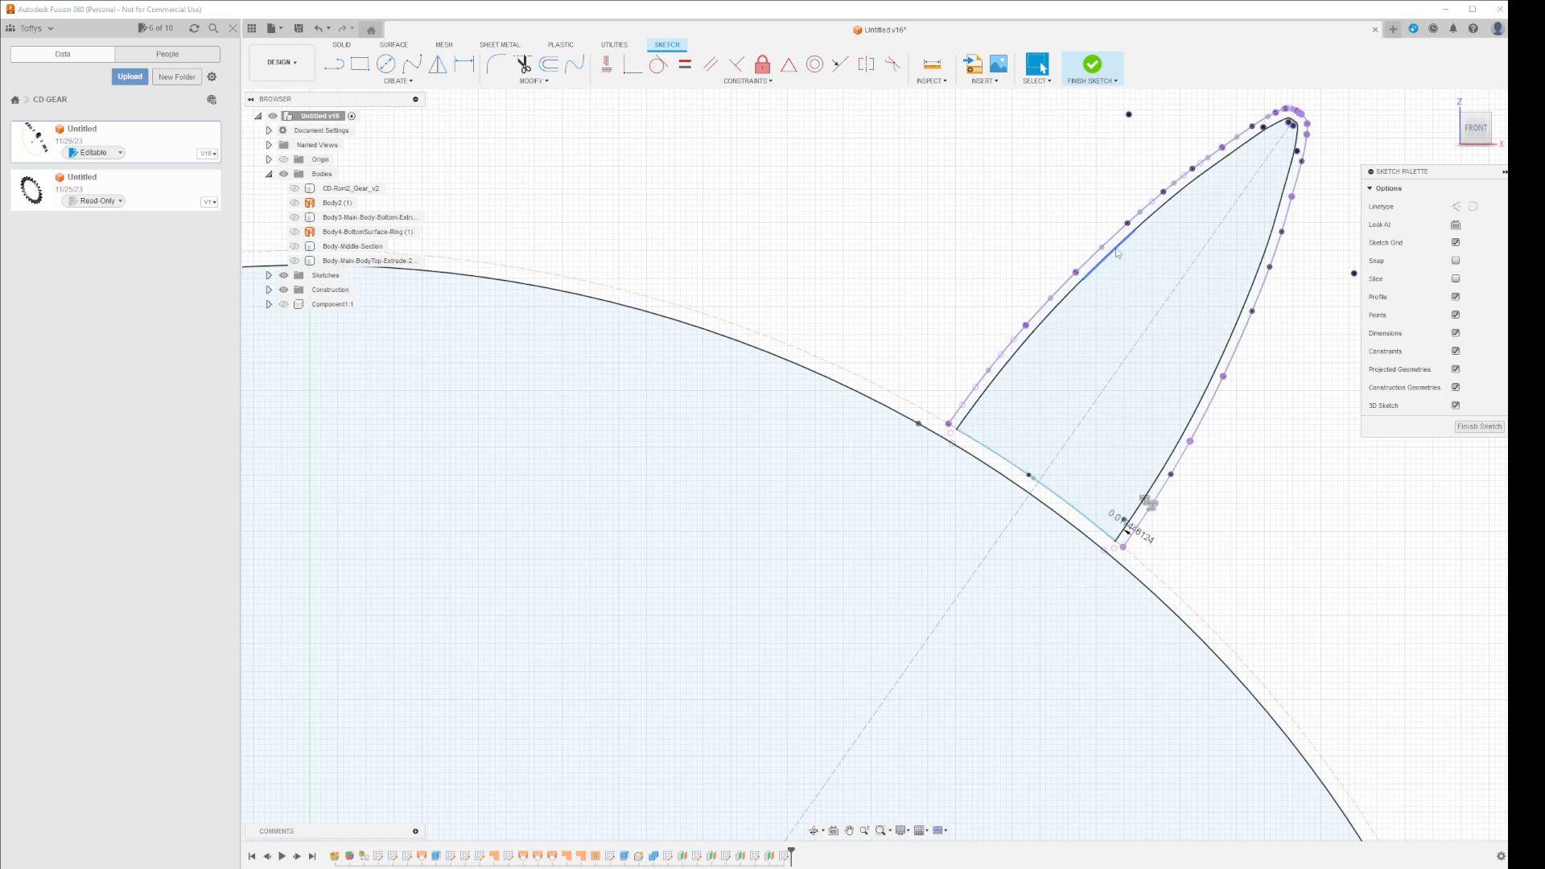
- Add a driven radius dimension to the upper arc segment on the left flank of the tooth profile
click(1161, 241)
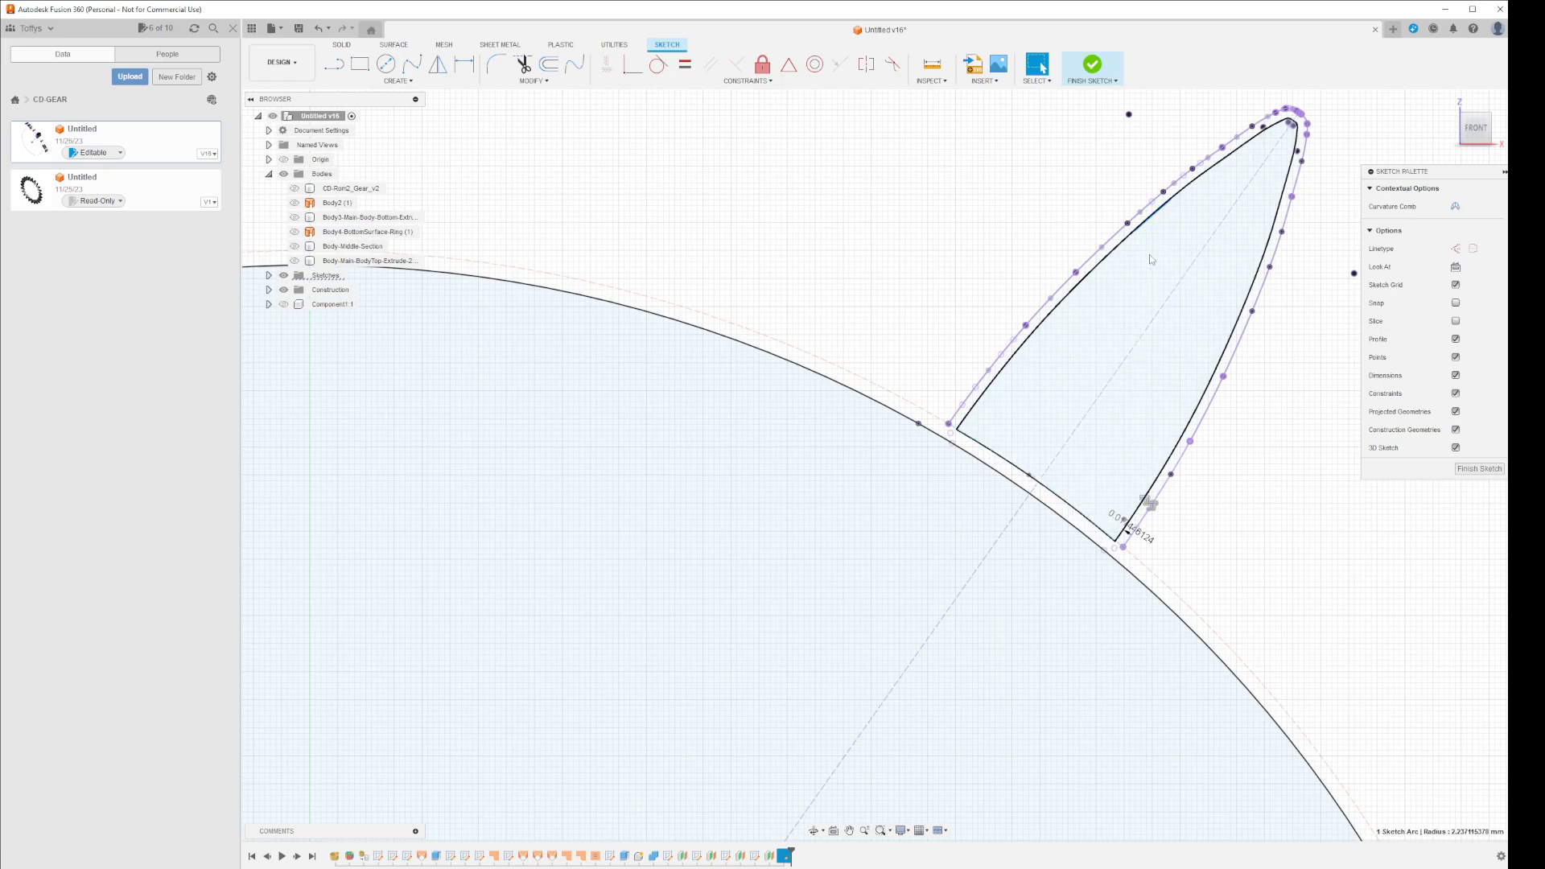
key(d)
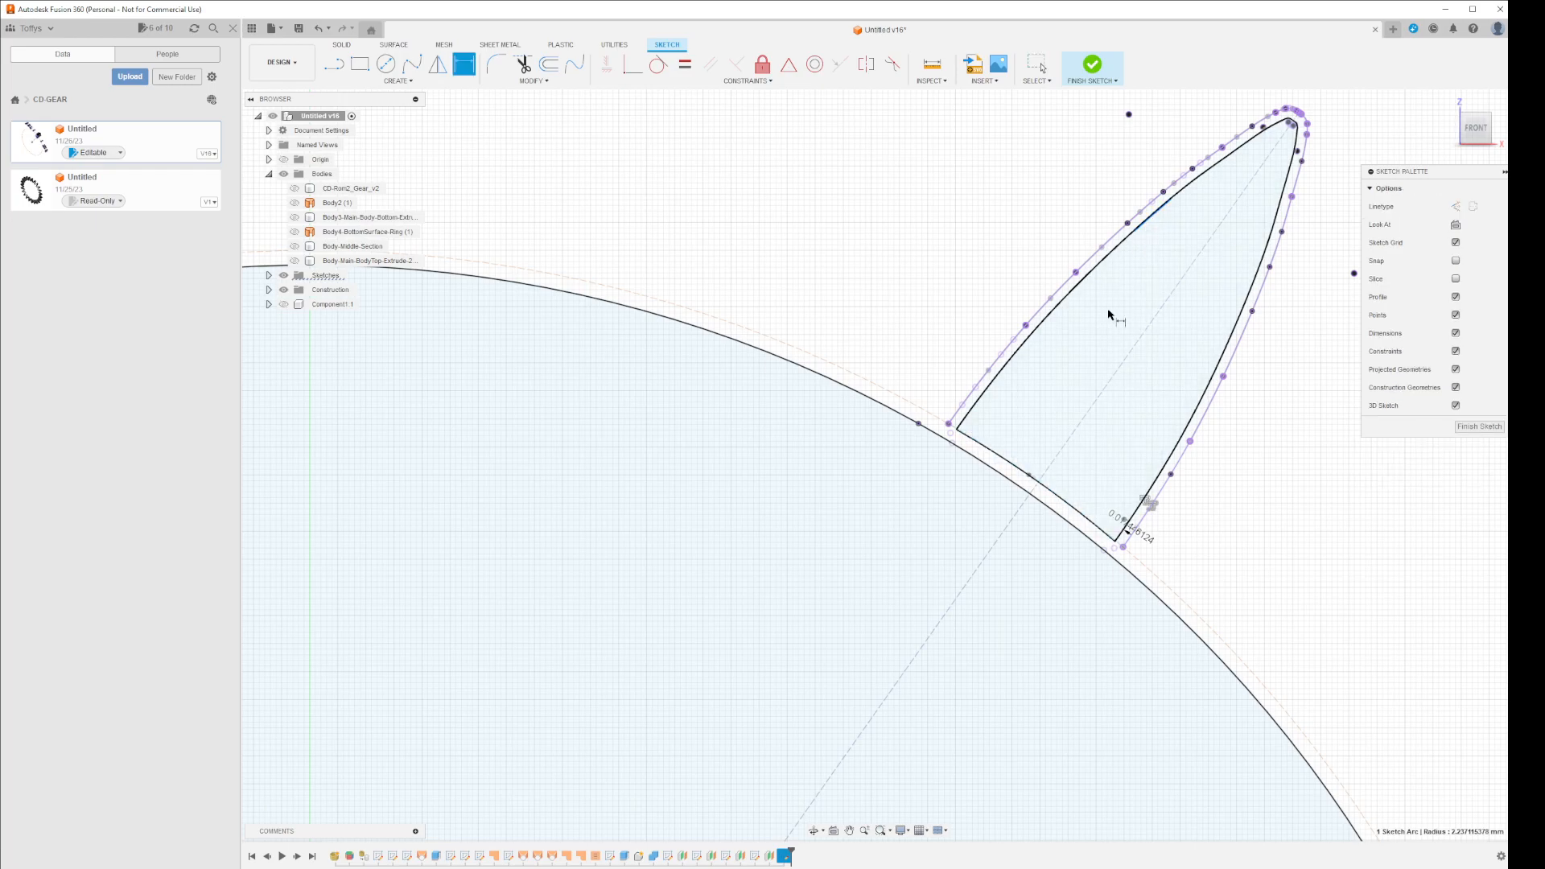
scroll(1156, 238, down, 3)
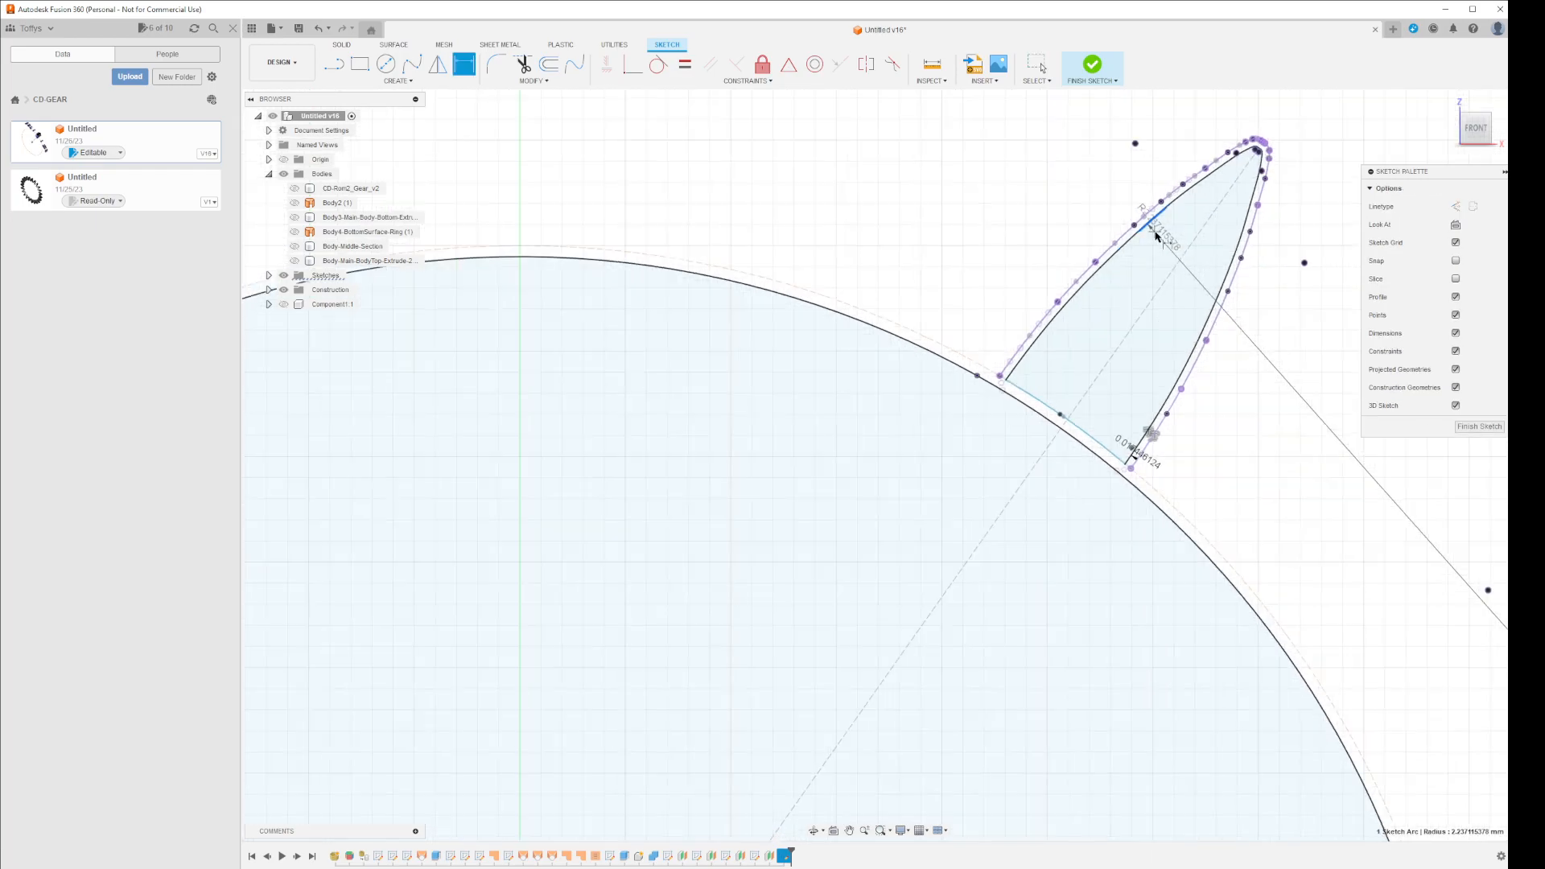
scroll(1156, 238, down, 2)
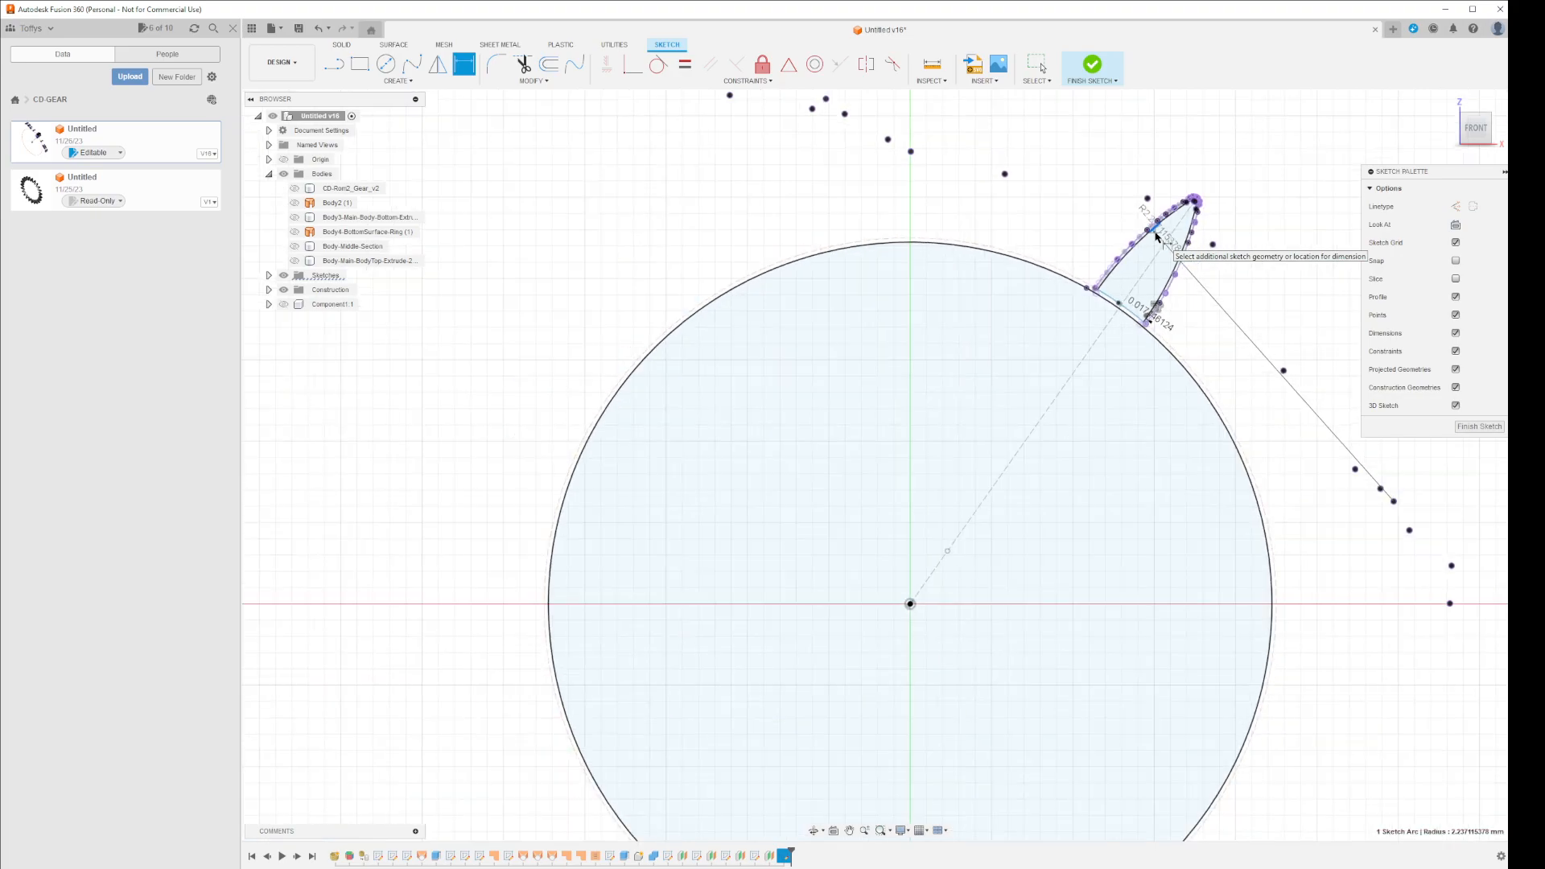
click(1176, 255)
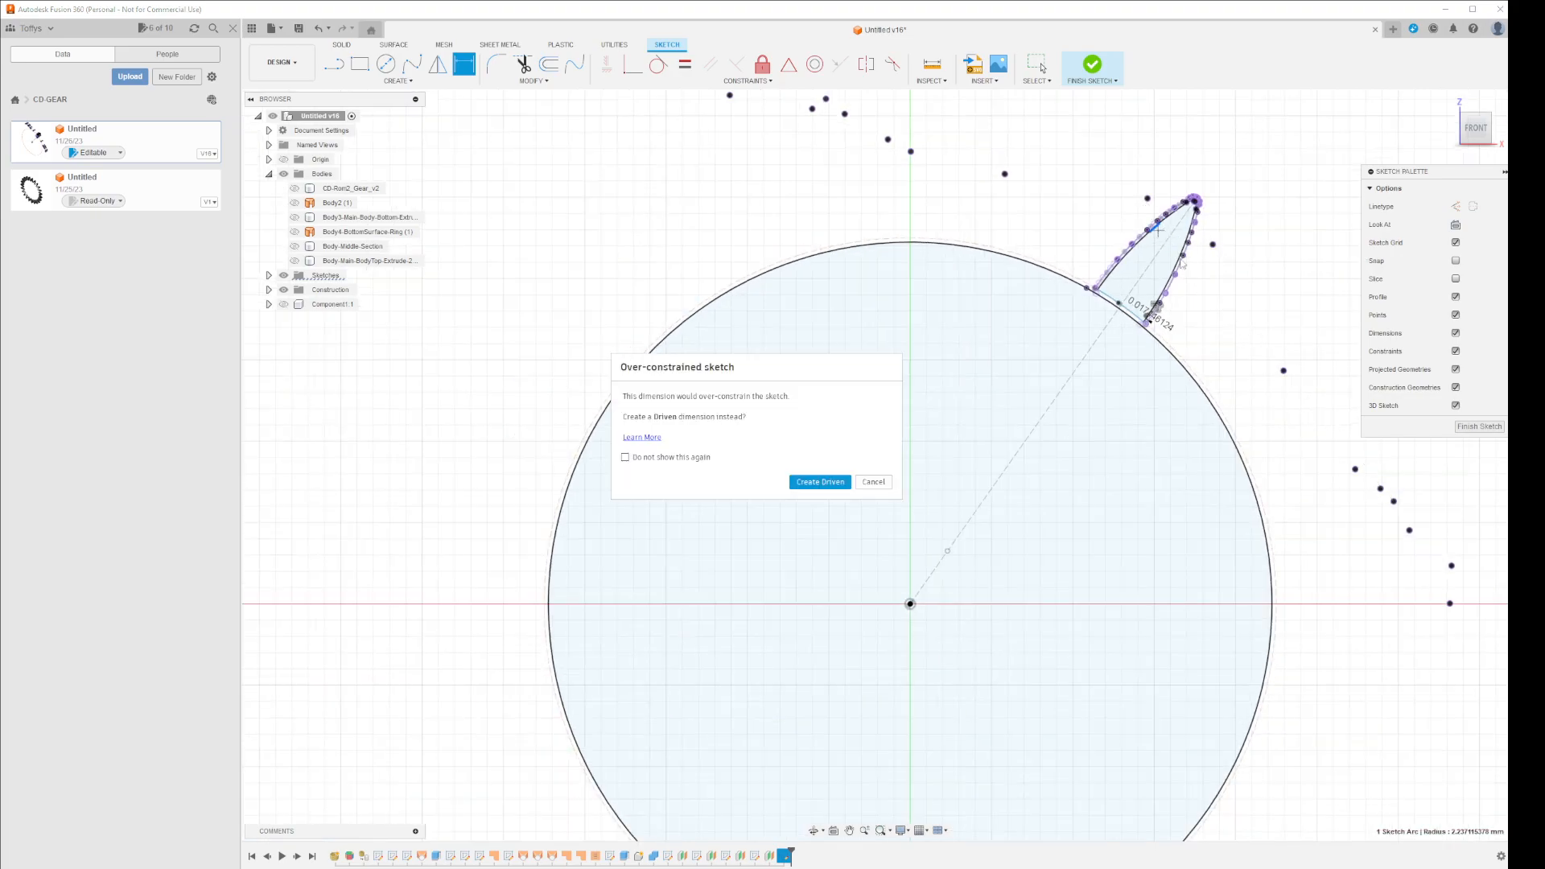
click(820, 482)
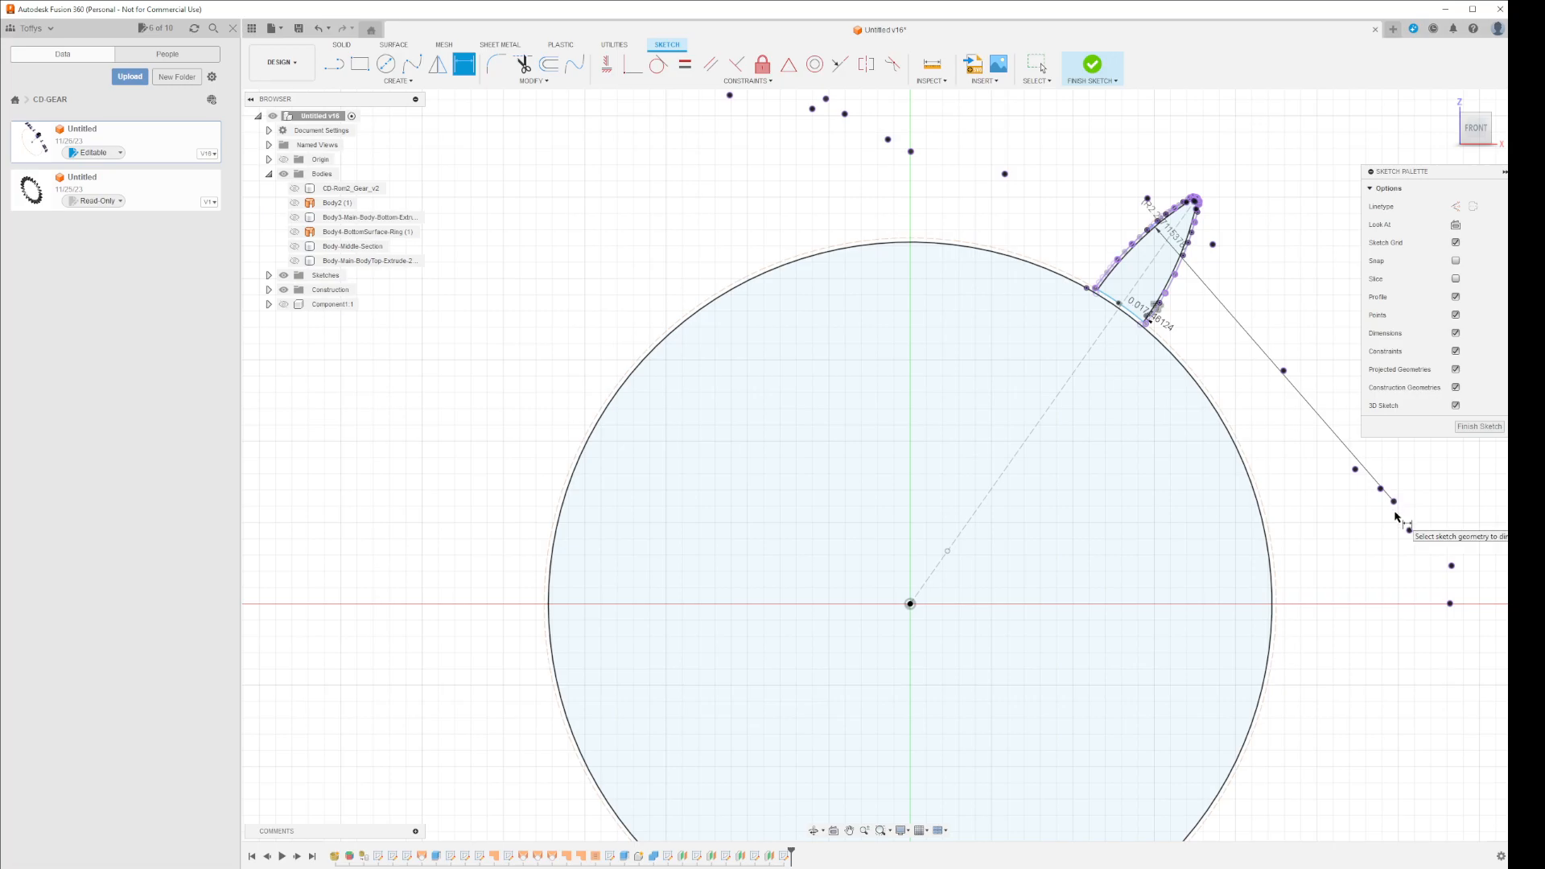
key(Escape)
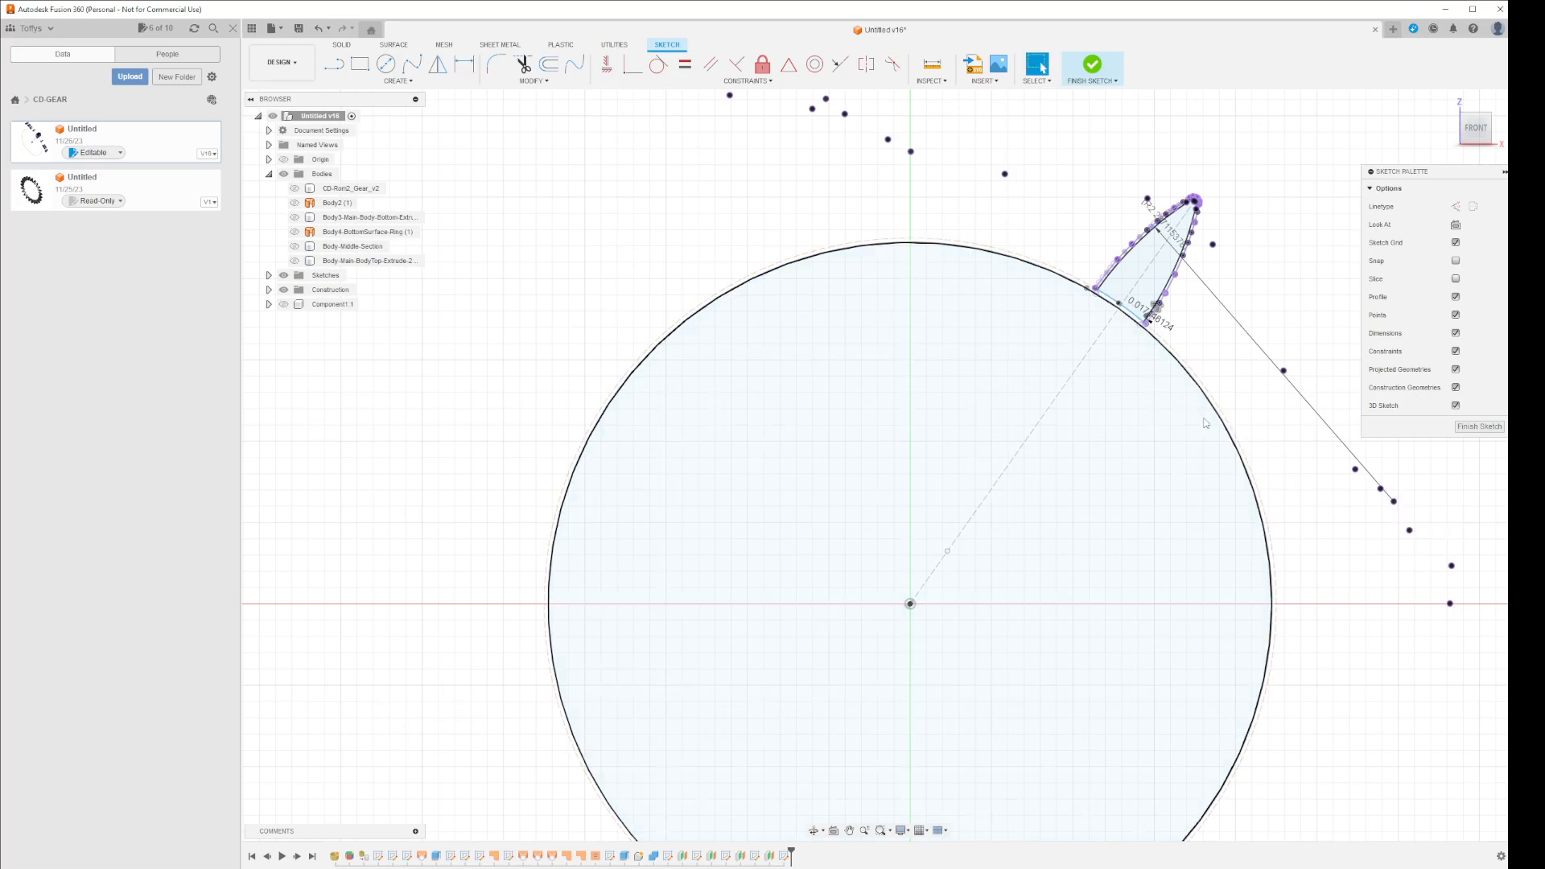
scroll(1104, 280, up, 5)
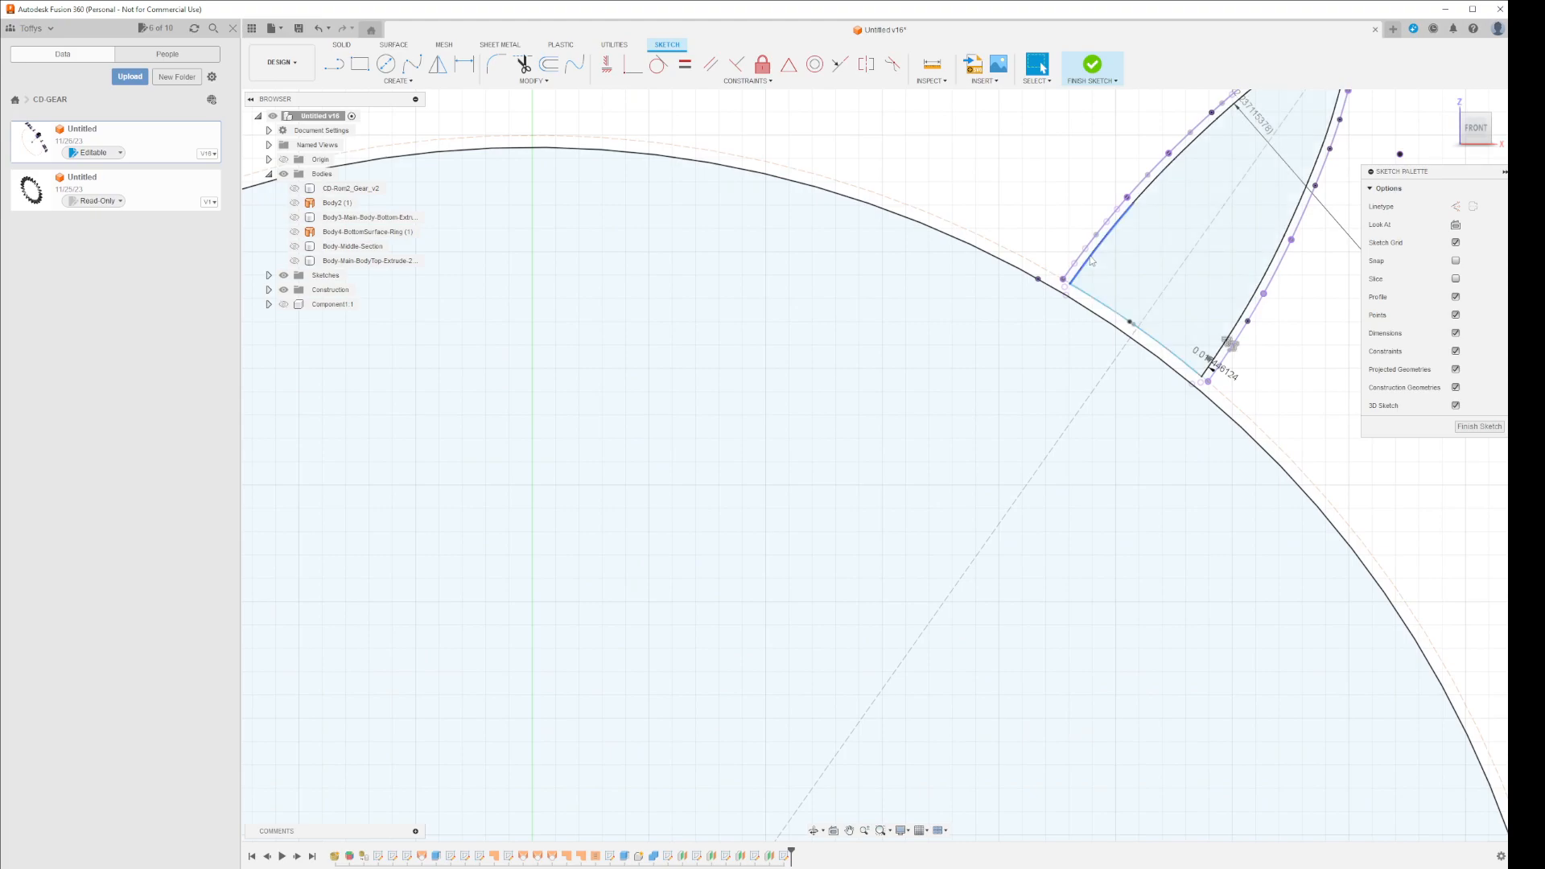
key(d)
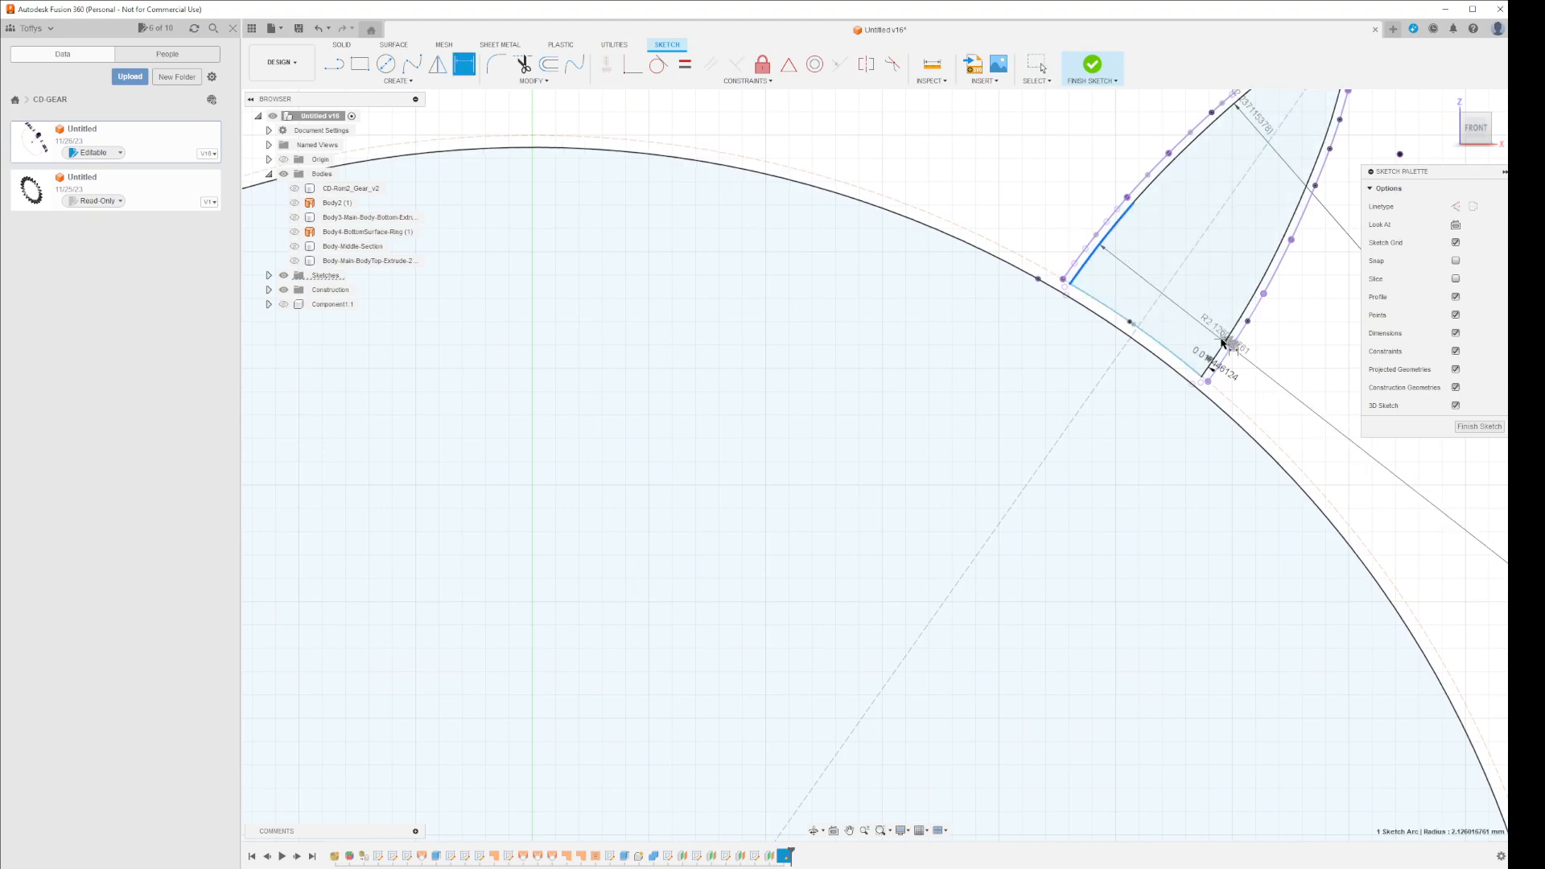
scroll(1215, 346, down, 5)
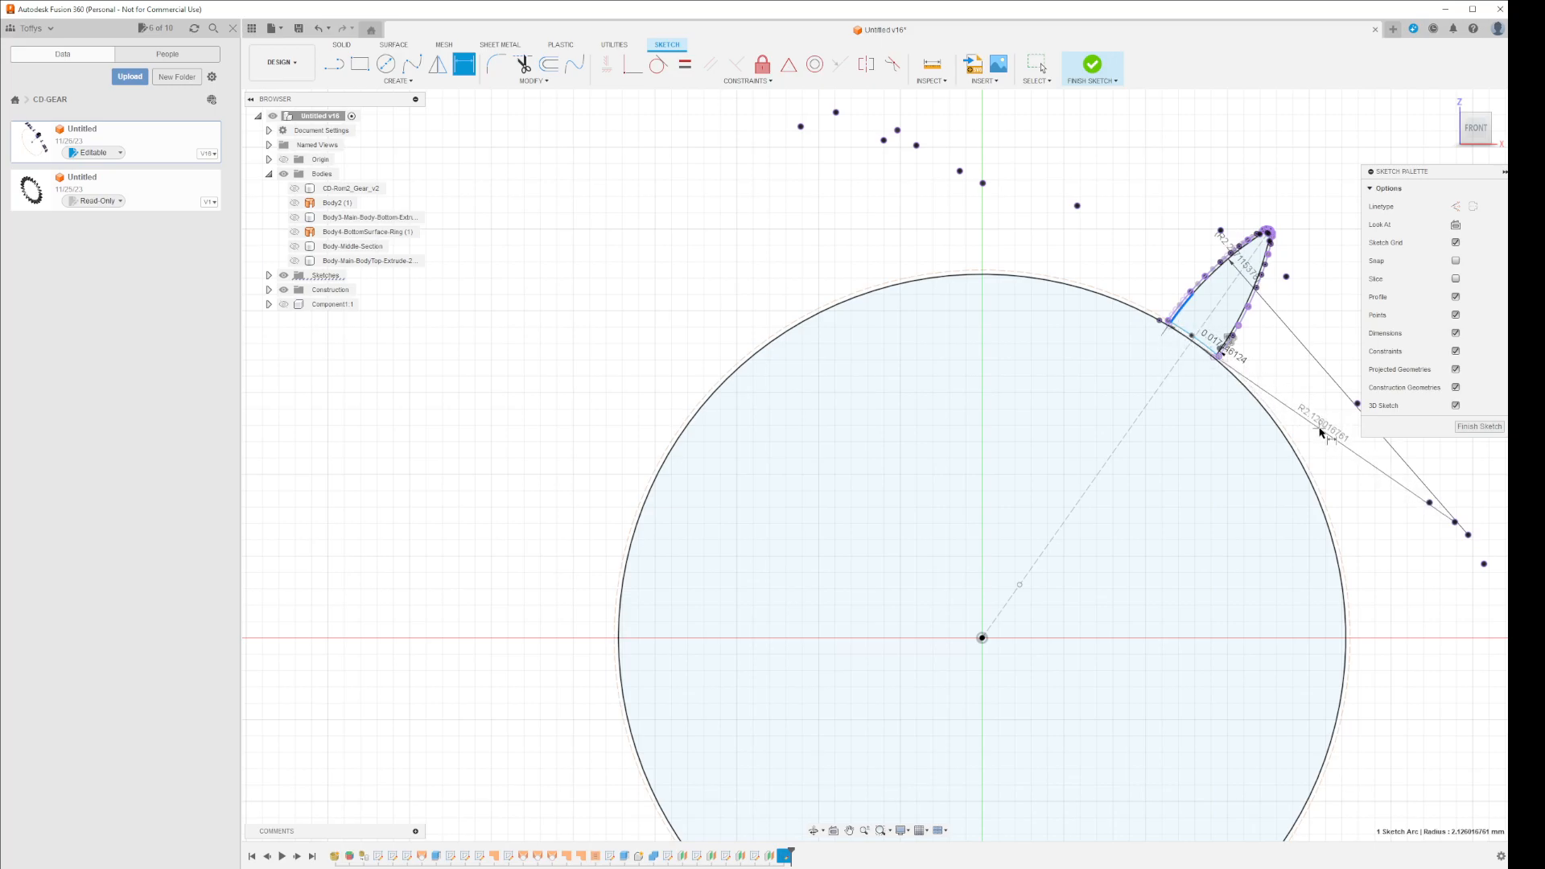
key(Escape)
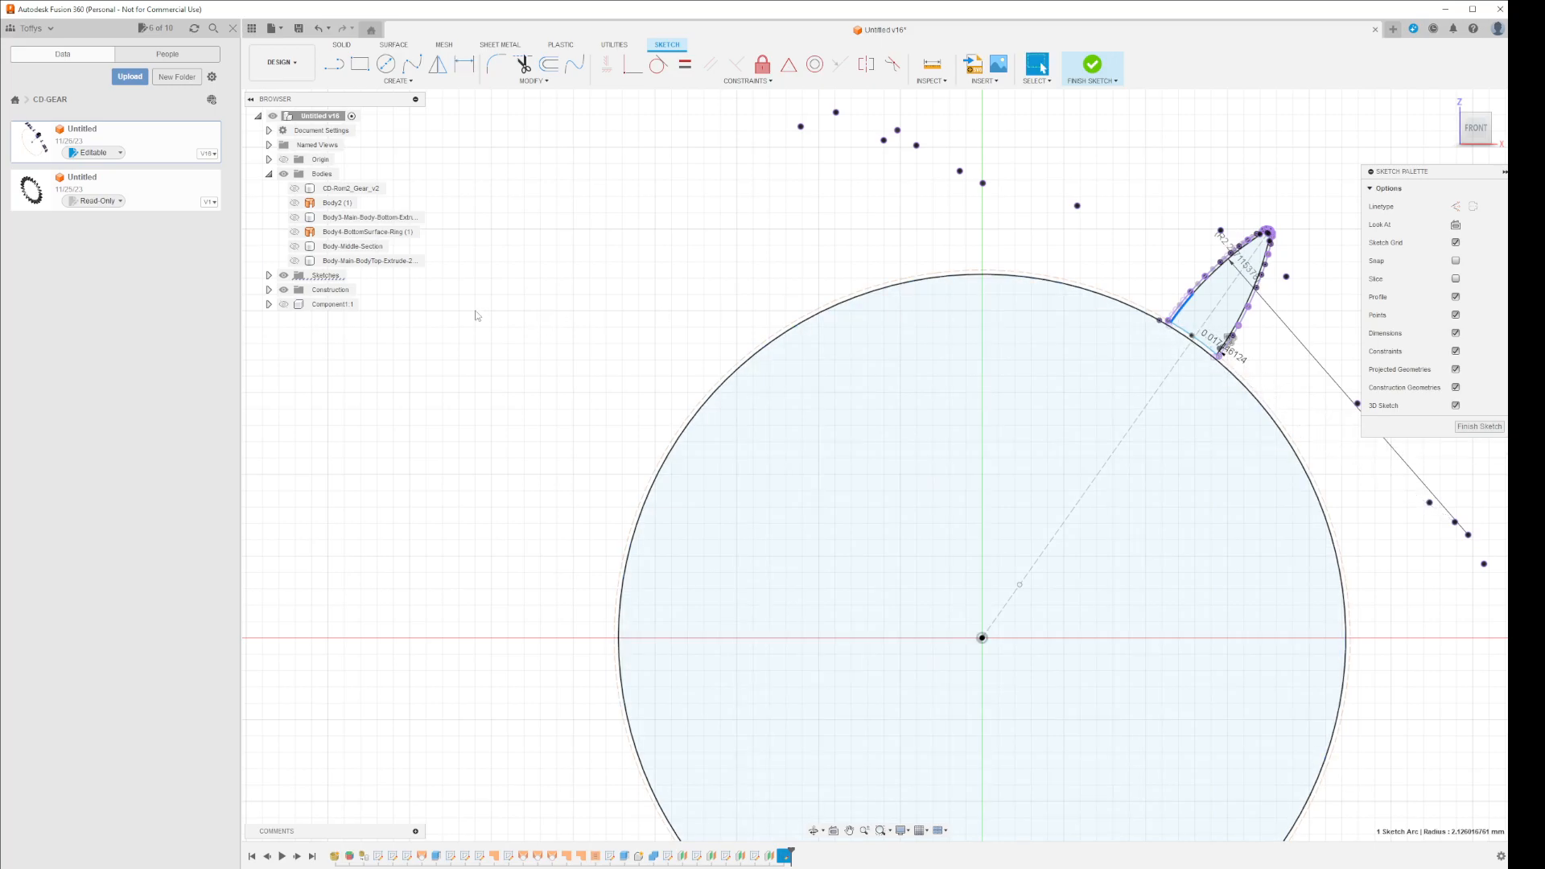
- Show the gear mesh body to compare the tooth root with the sketch, and hide the body again
click(295, 189)
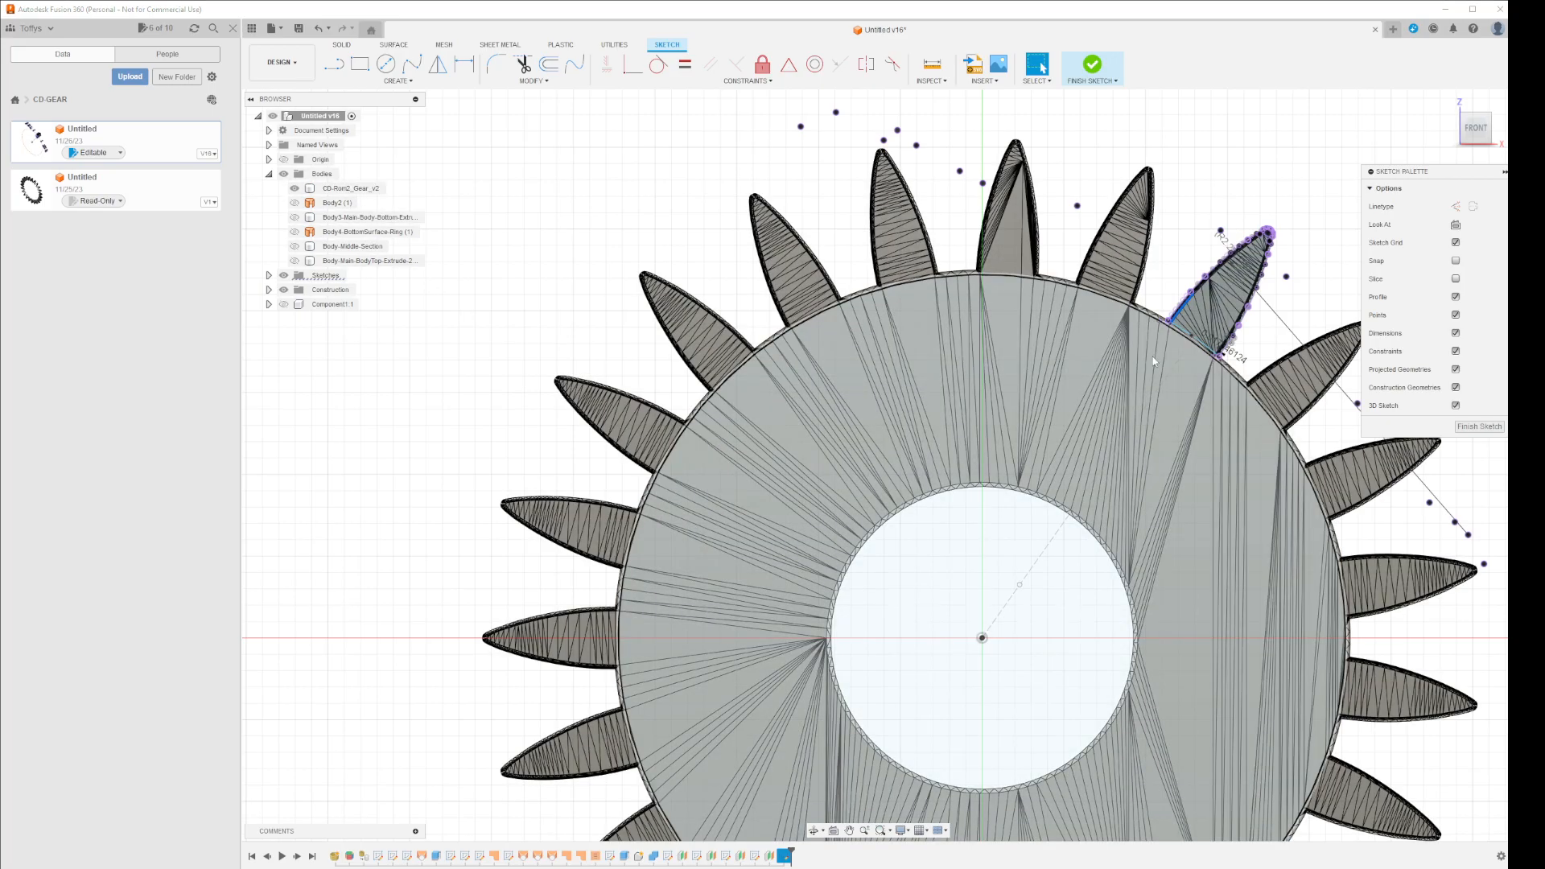
scroll(1152, 355, up, 5)
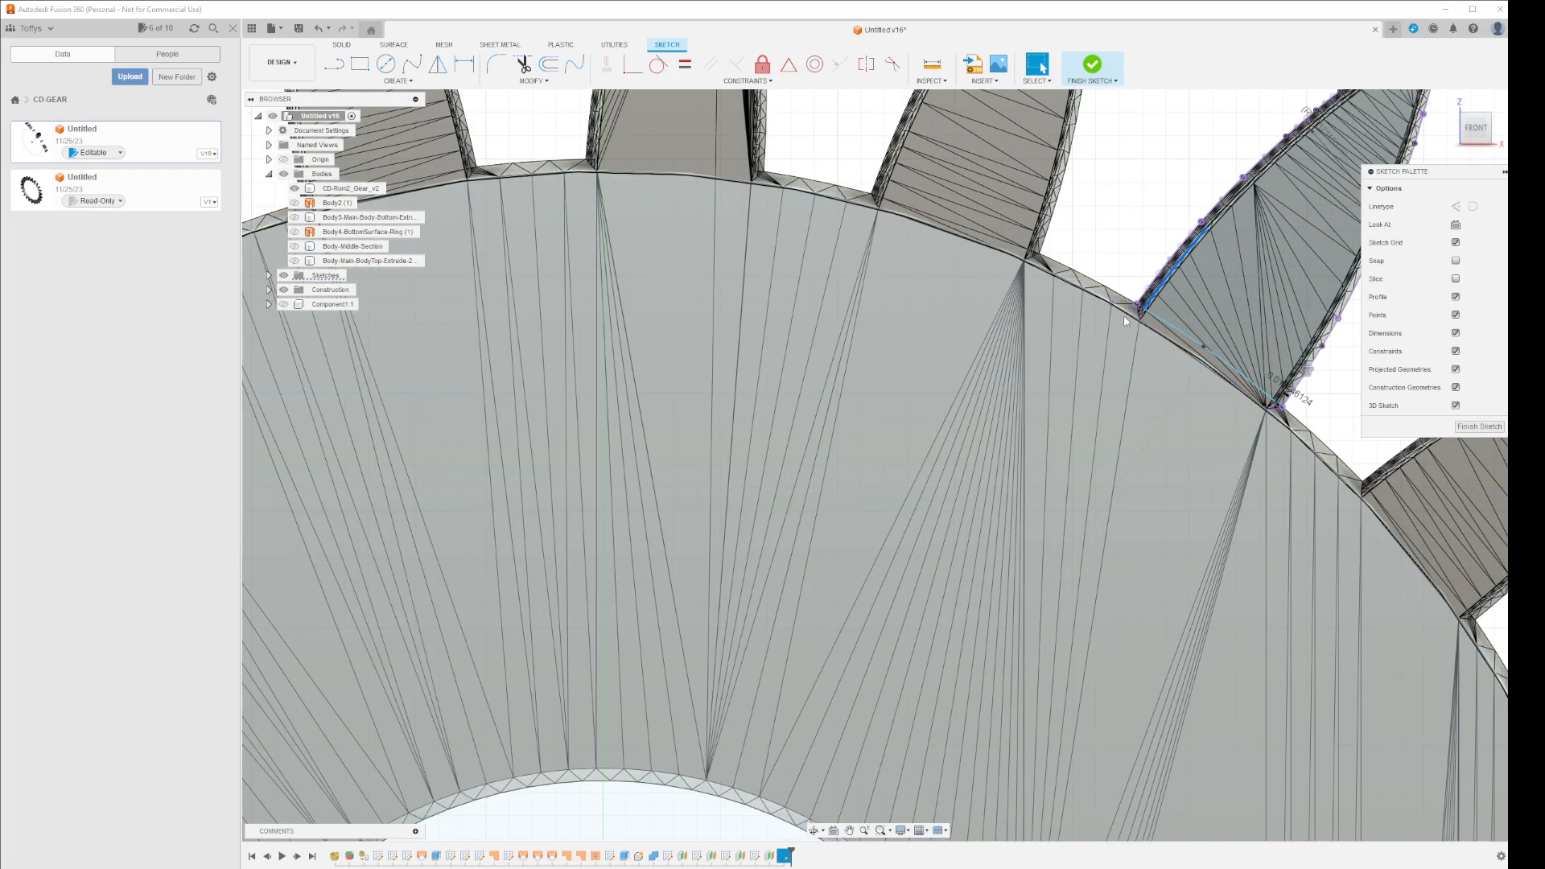
scroll(1110, 308, up, 4)
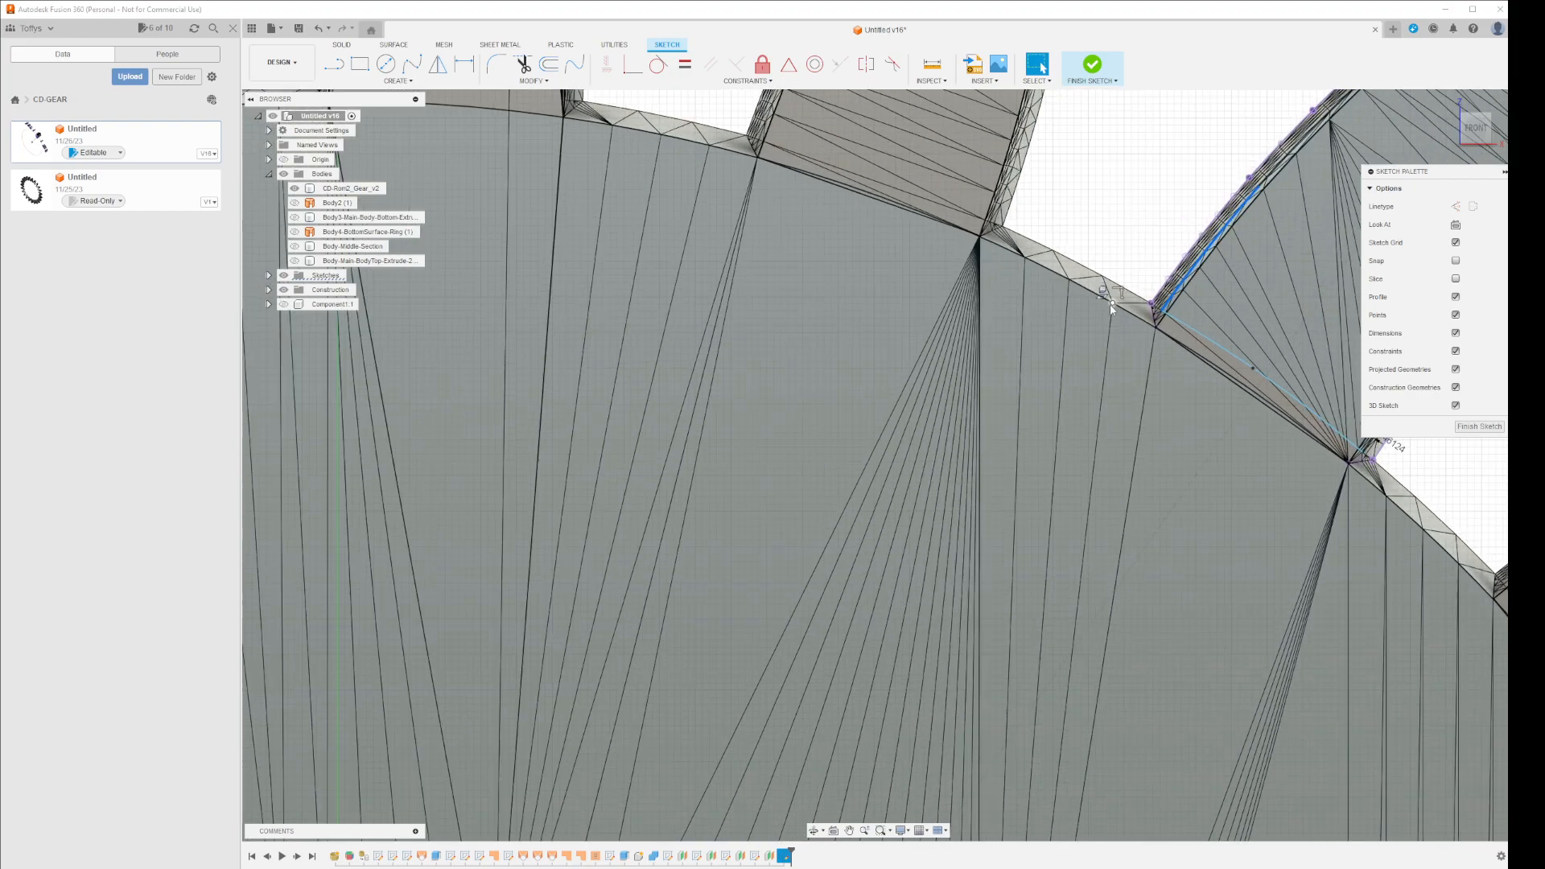
scroll(1114, 304, down, 7)
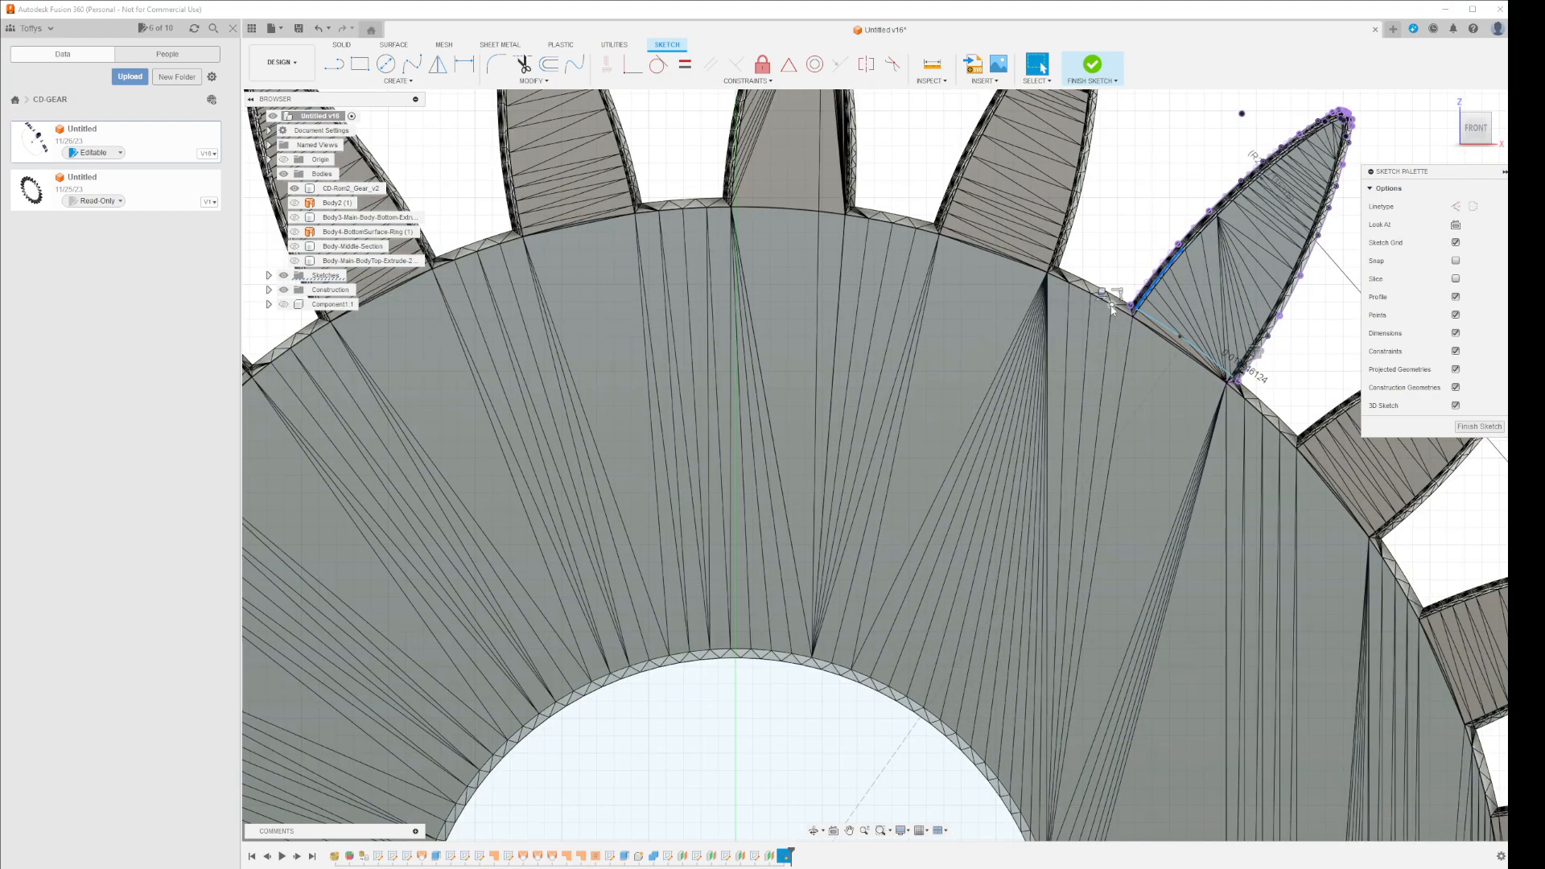
scroll(875, 624, down, 3)
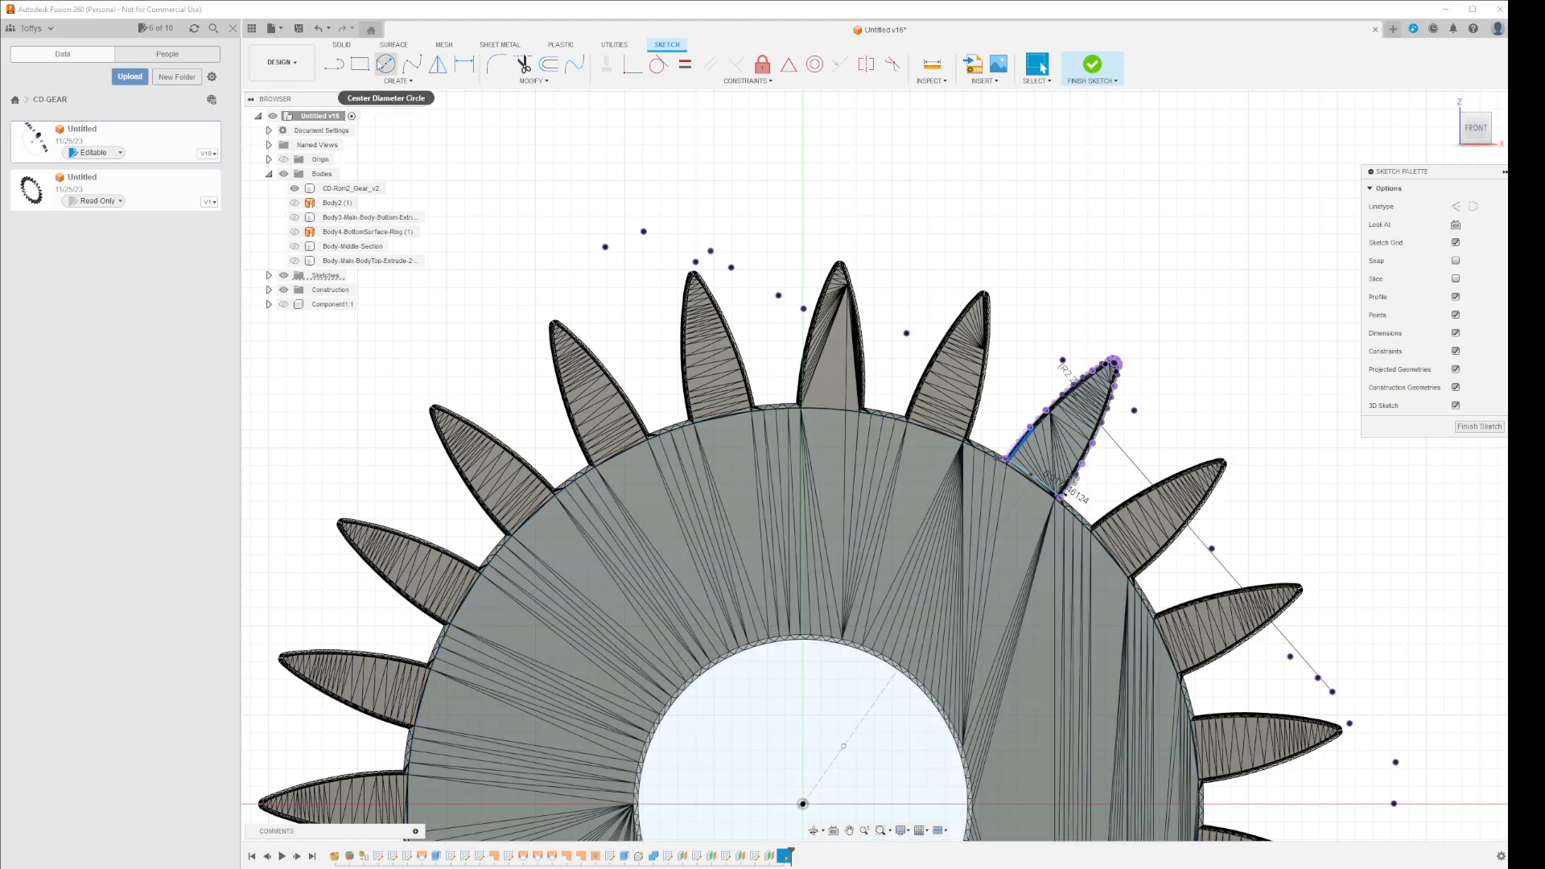
click(294, 188)
- Delete the driven radius dimension from the upper arc of the tooth's left flank
scroll(1015, 496, up, 2)
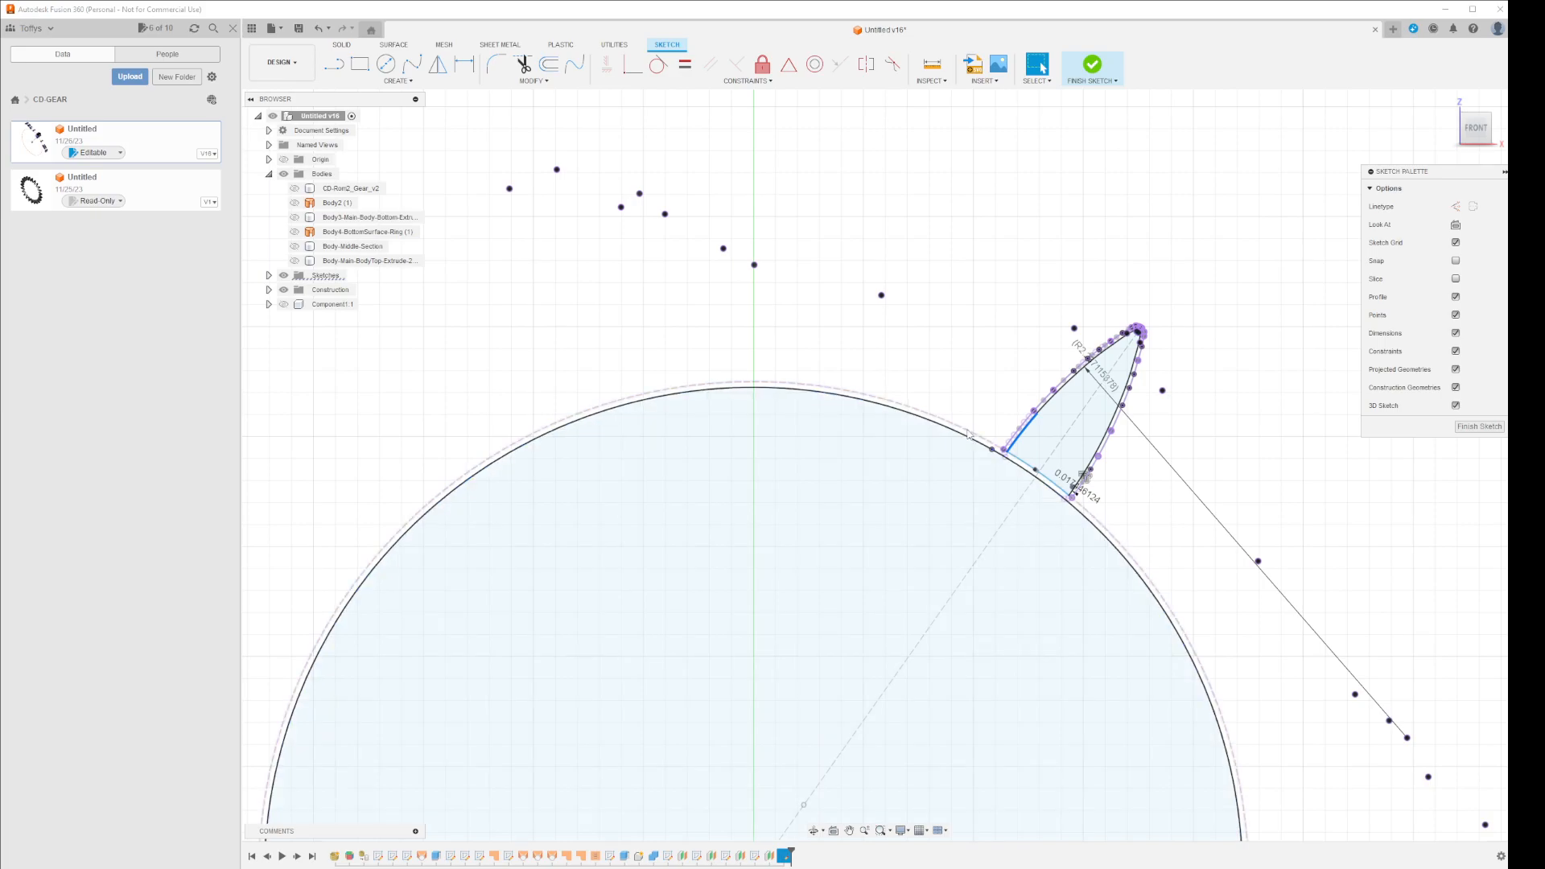
scroll(1038, 510, up, 2)
scroll(1038, 507, up, 1)
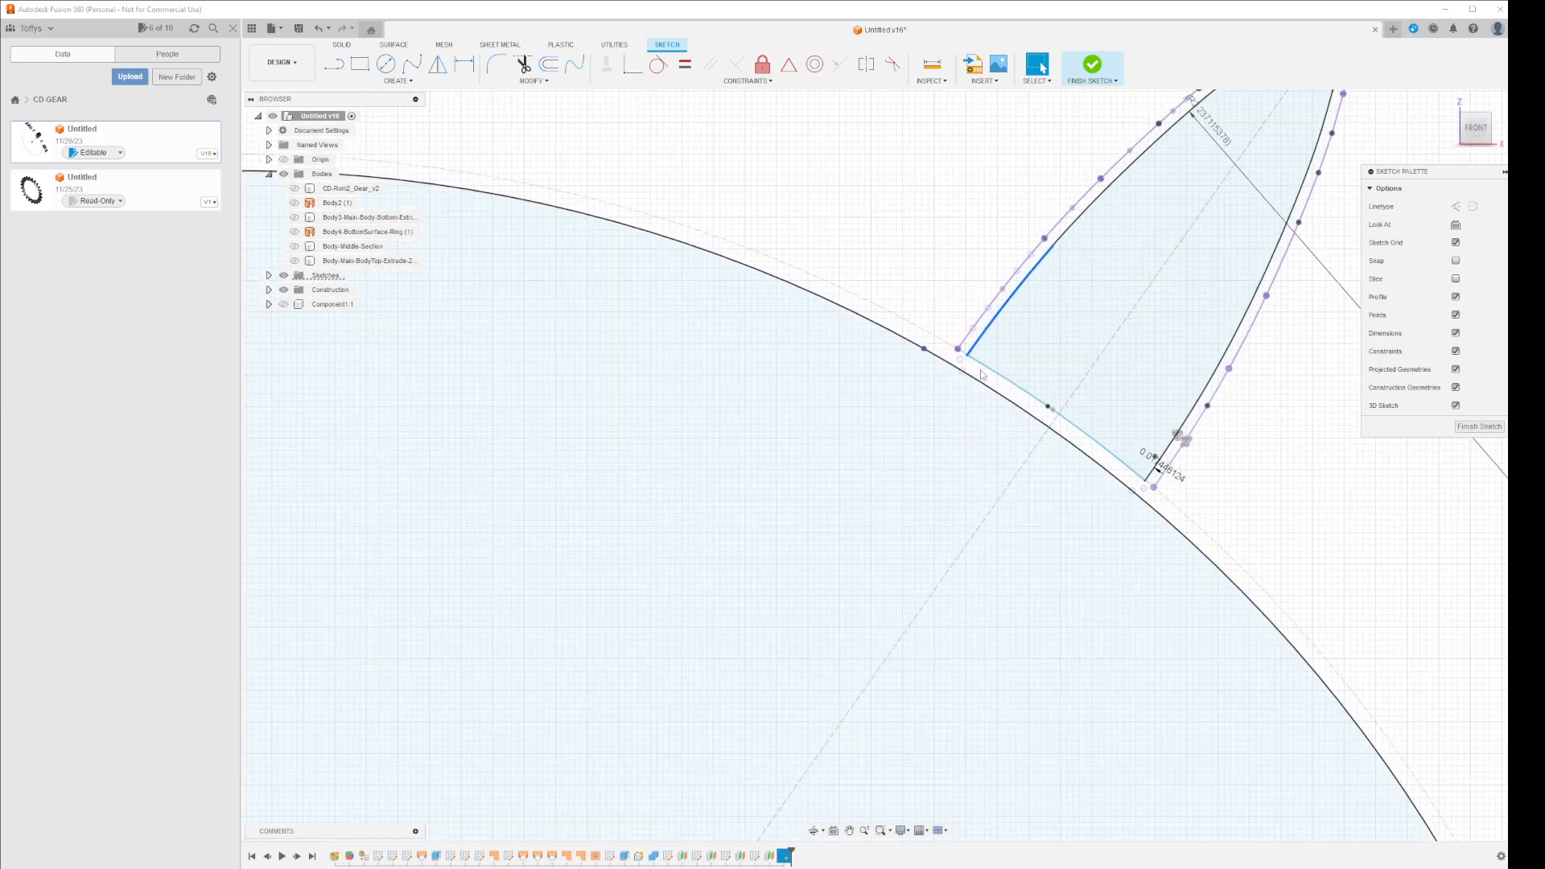
scroll(1005, 432, down, 3)
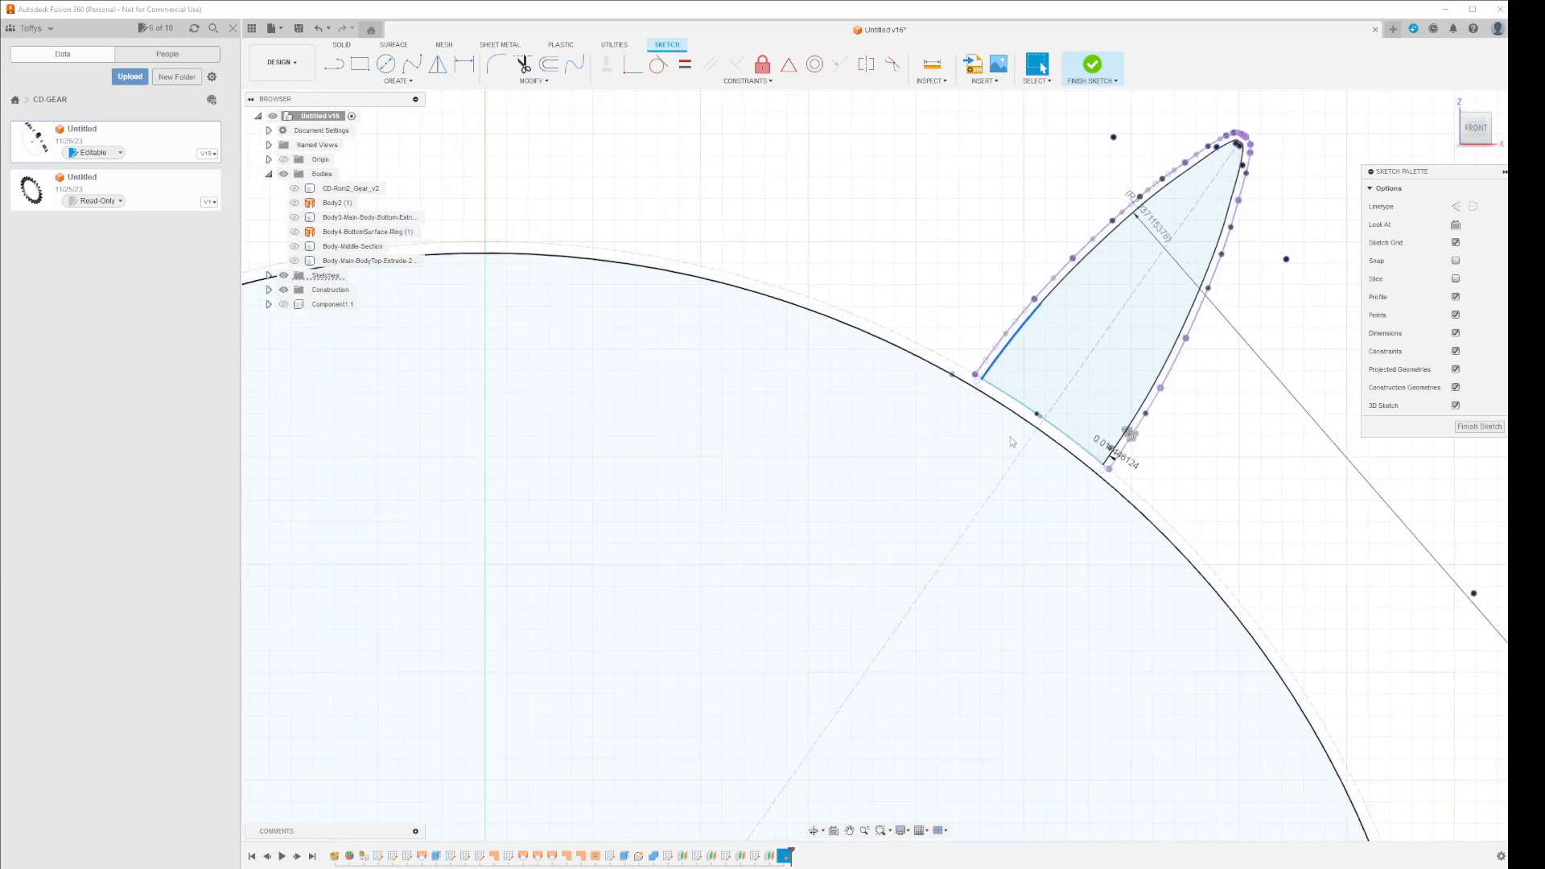
click(1009, 351)
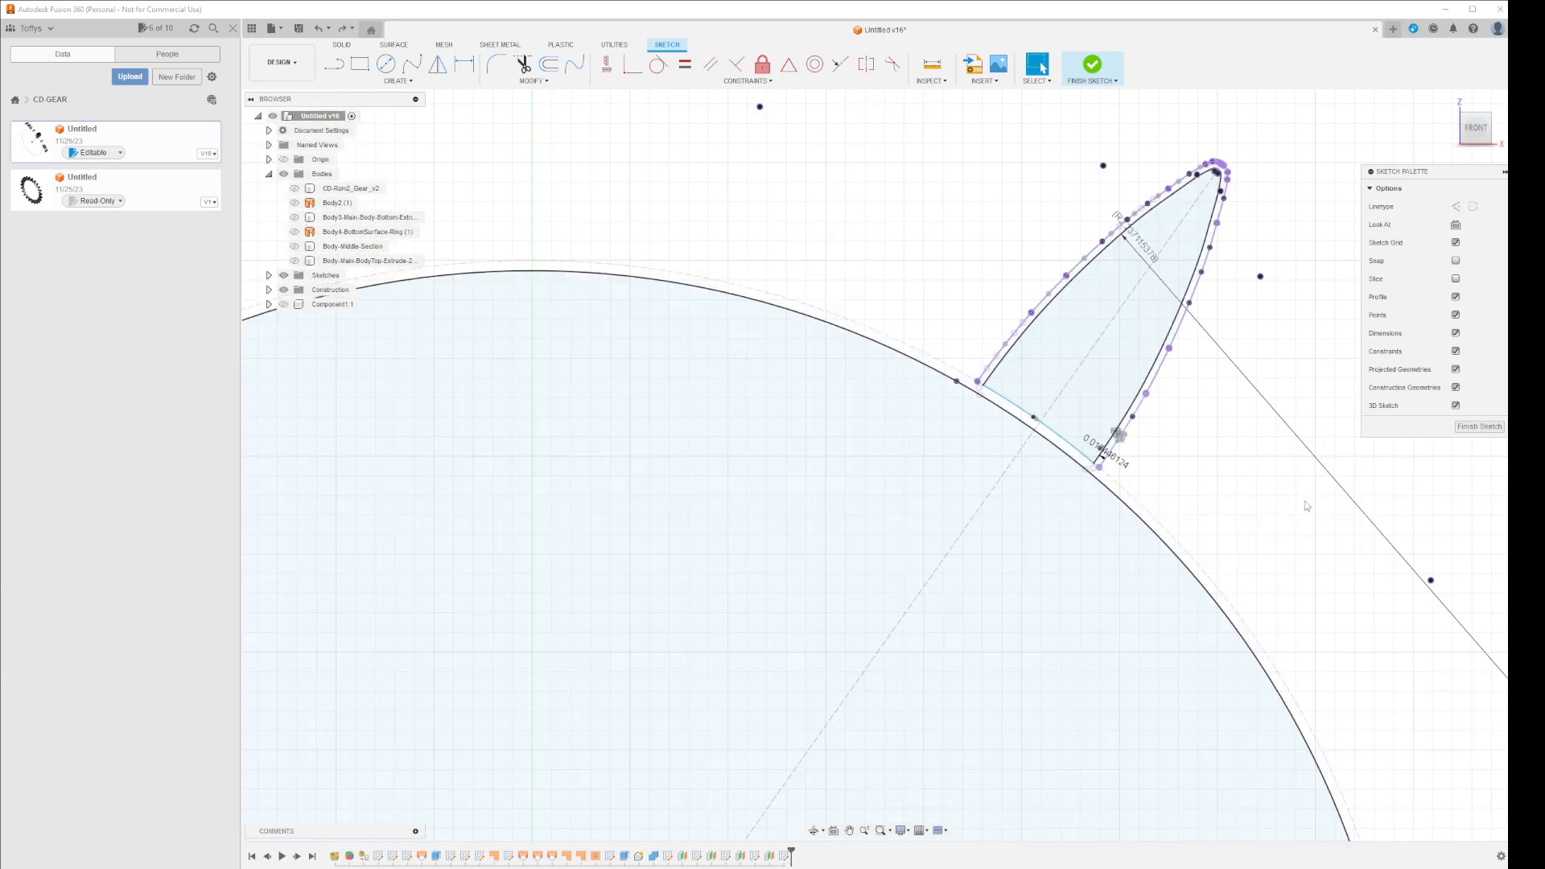
click(1305, 500)
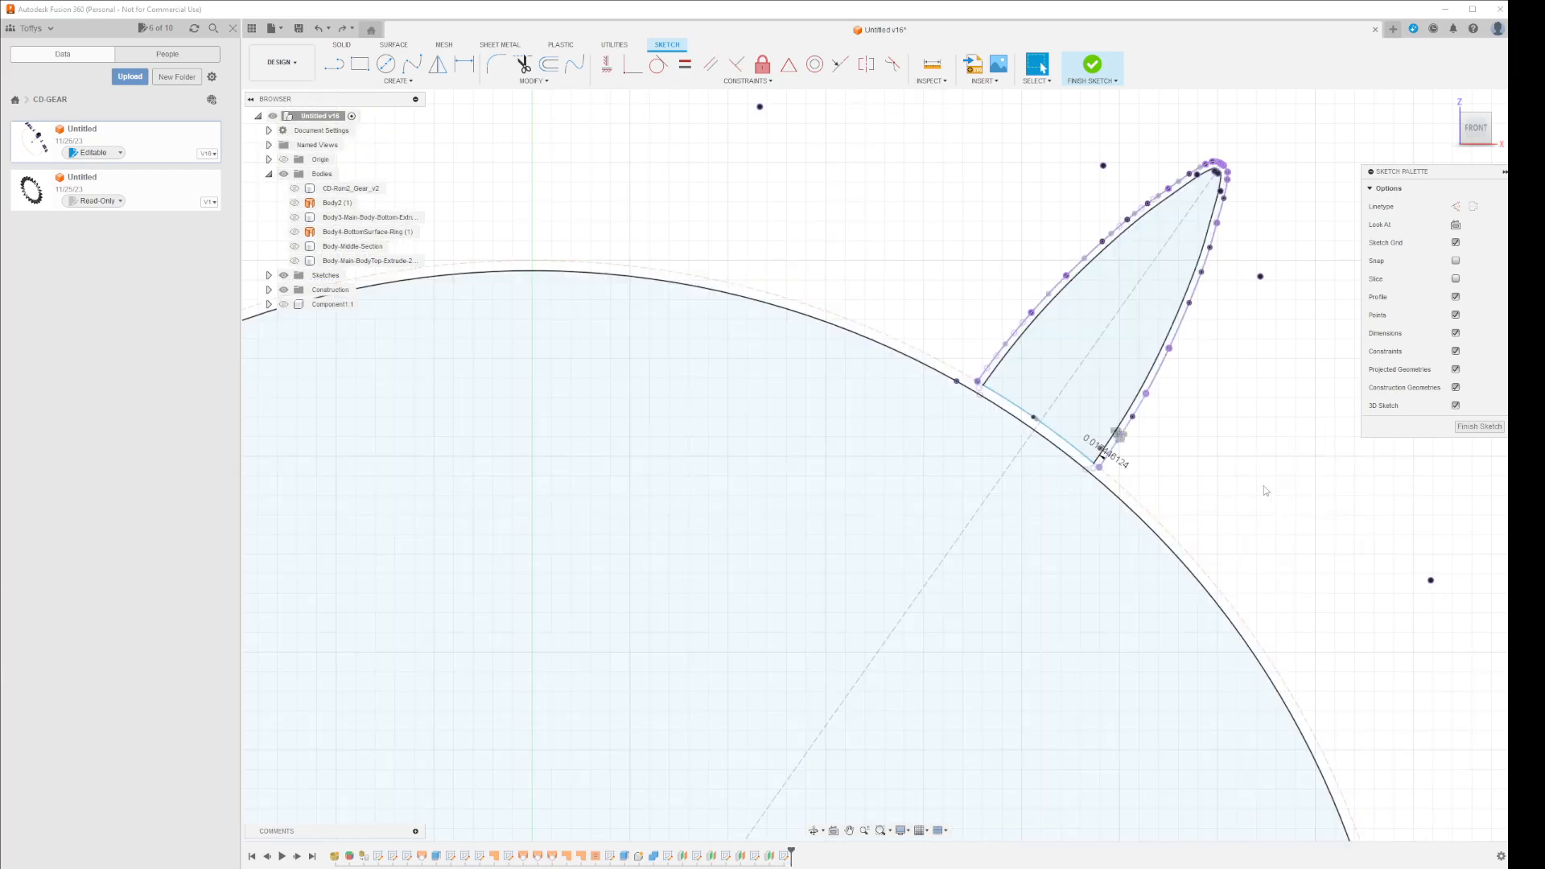
click(387, 67)
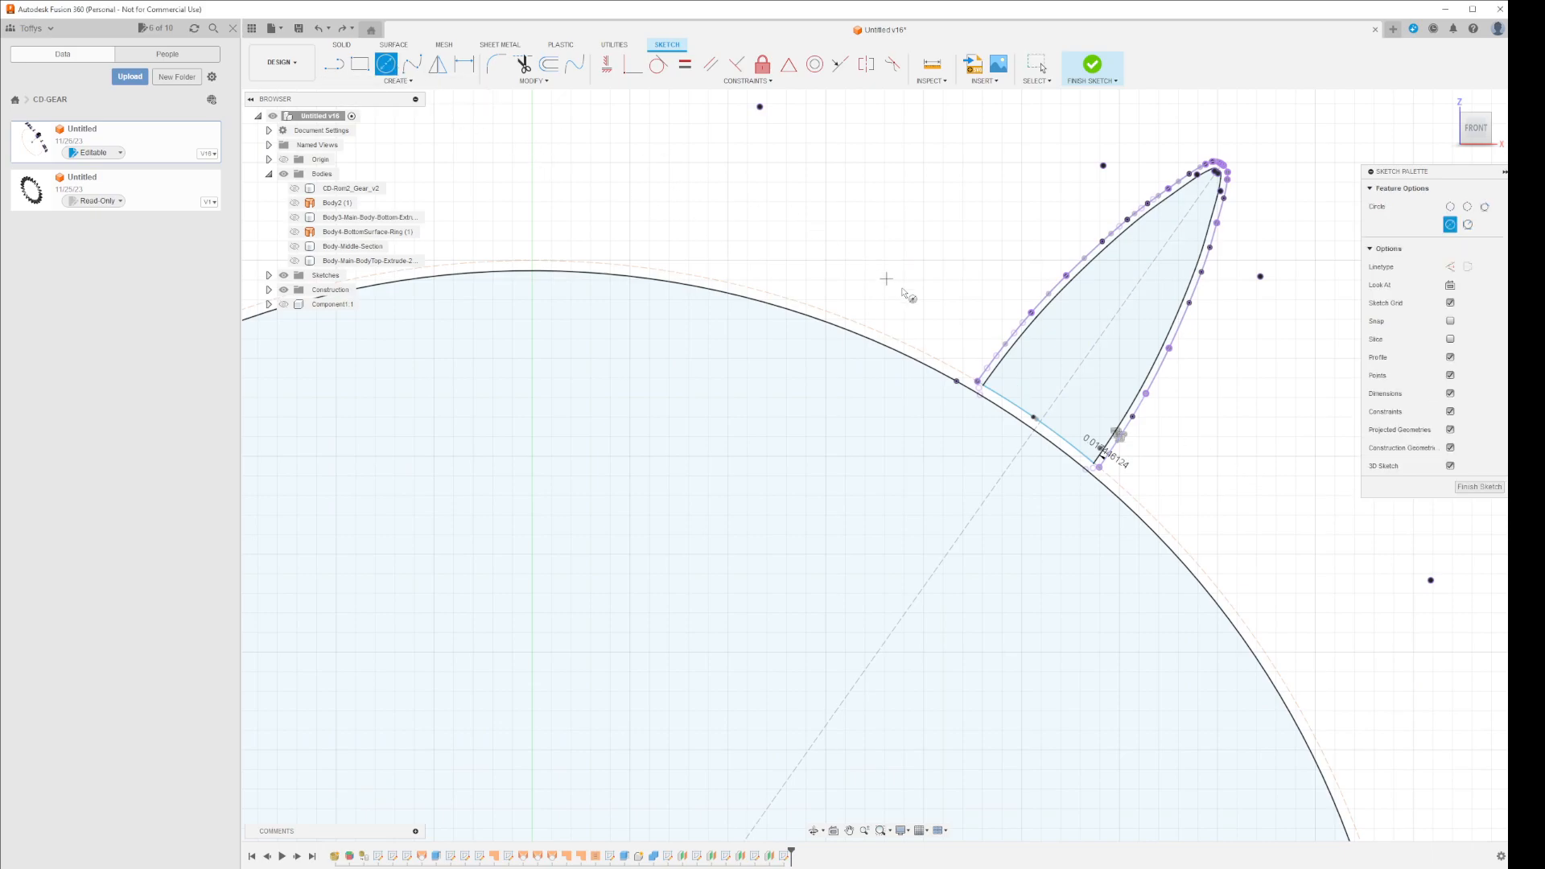
key(Escape)
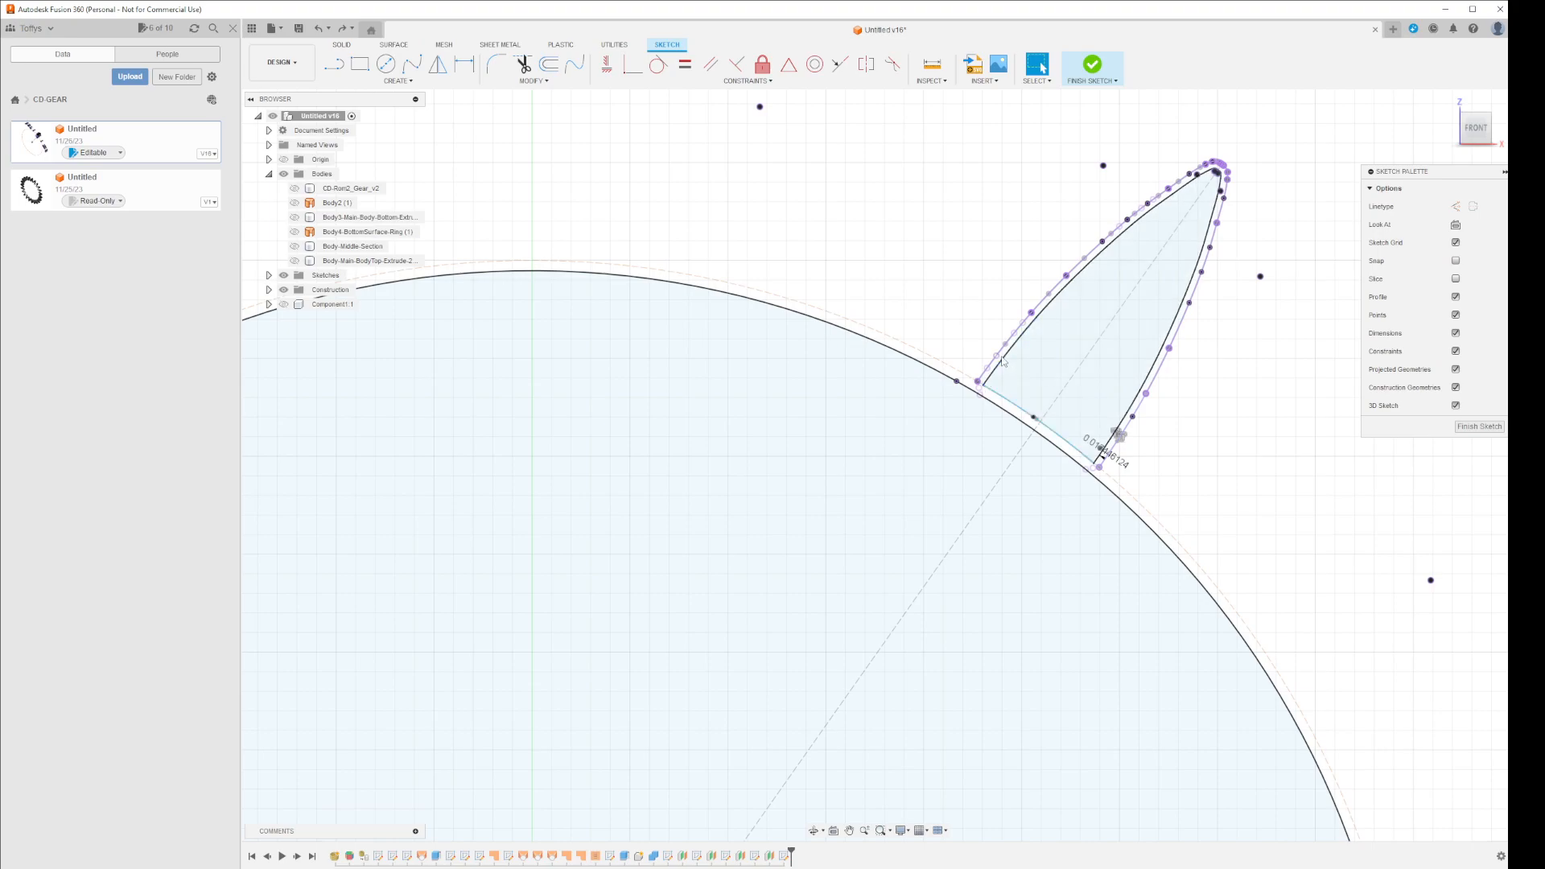
- Add a driven radius dimension to the lowest arc segment of the tooth's left flank, next to the base
click(1011, 351)
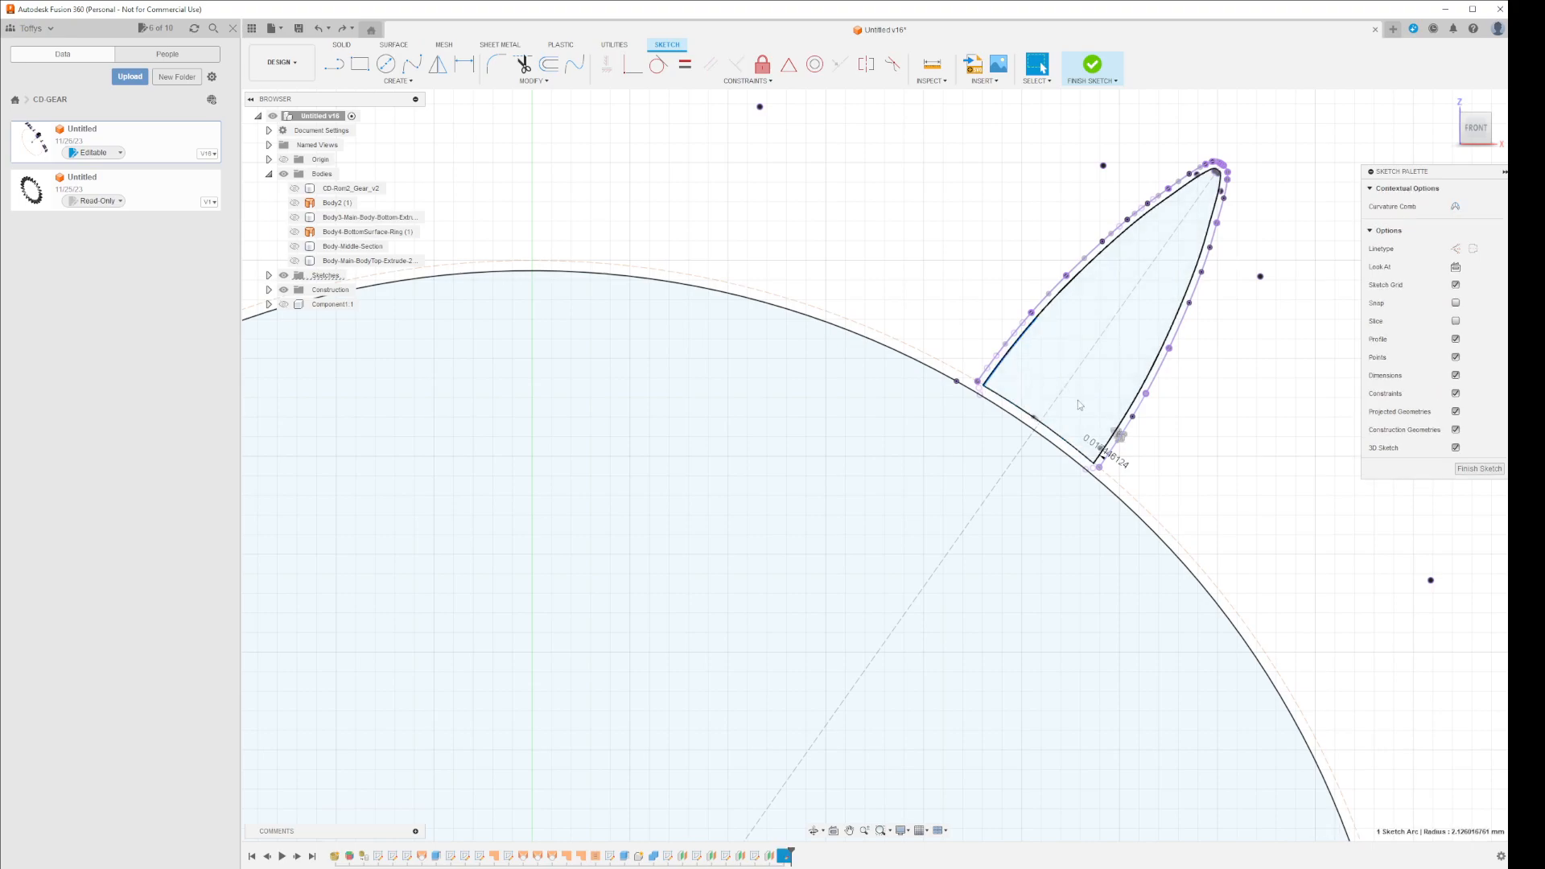
key(d)
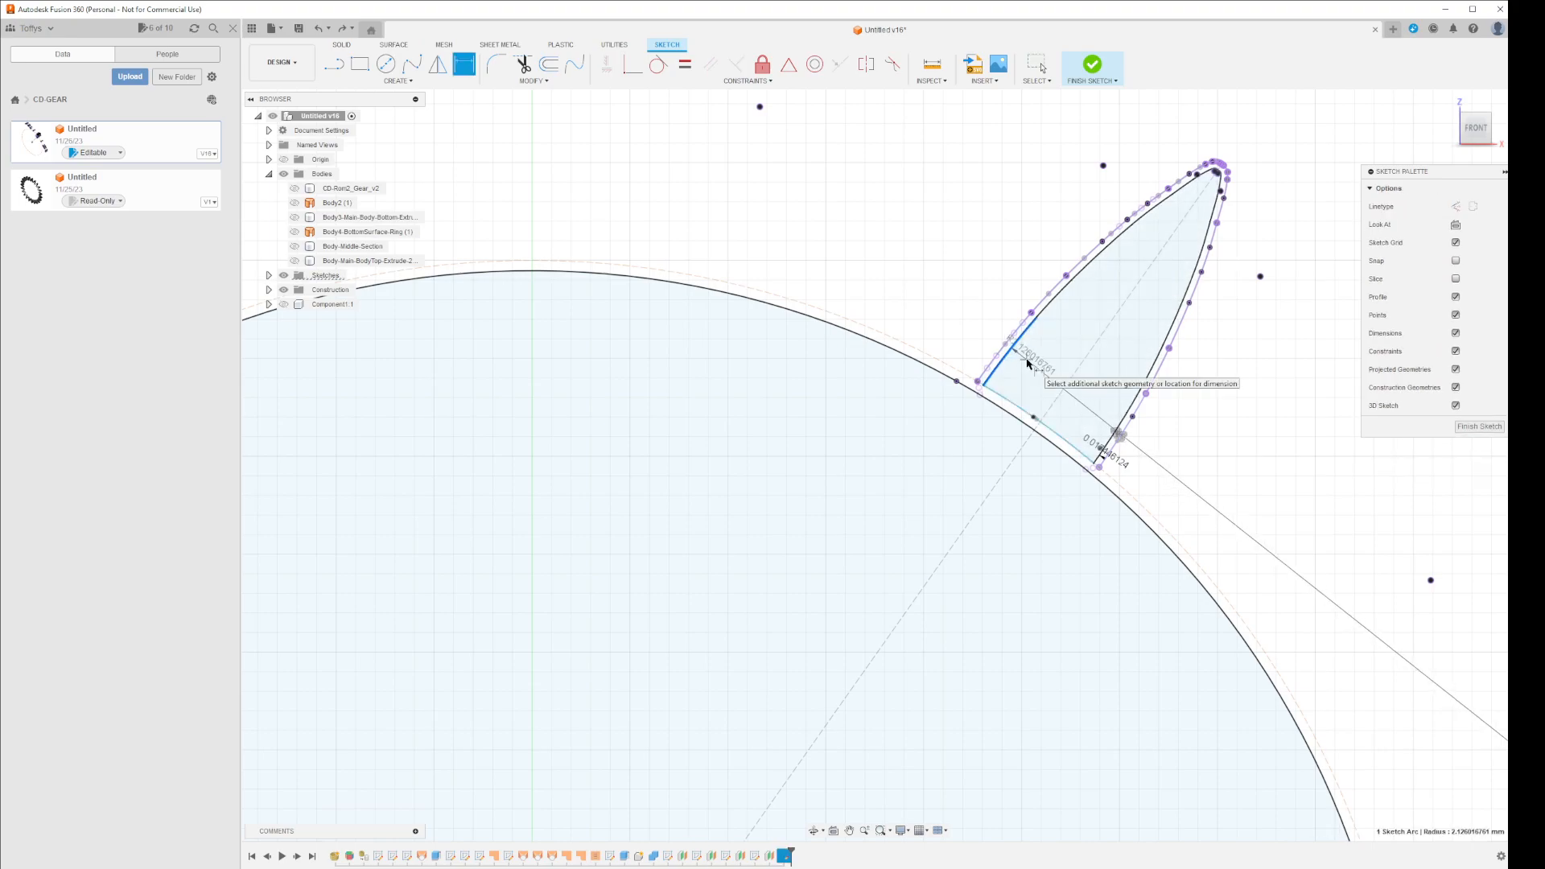
click(1028, 362)
click(816, 480)
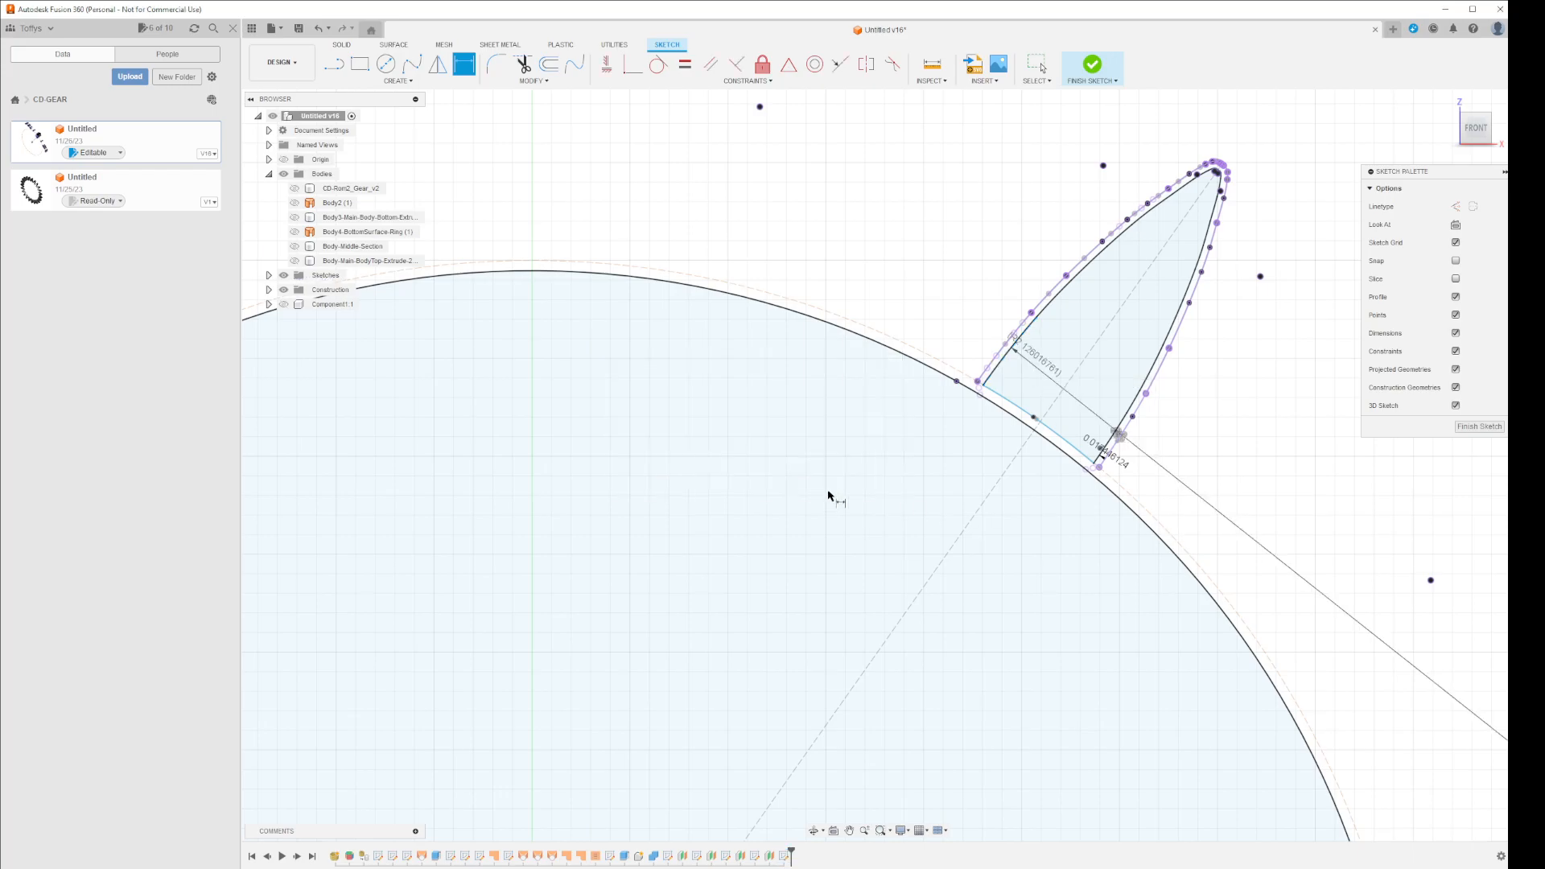
- Draw a construction circle centred on the left flank's lowest arc centre and passing through that arc
scroll(1176, 579, down, 3)
mouse_move(1243, 616)
middle_down()
mouse_move(1006, 462)
mouse_move(1080, 521)
middle_up()
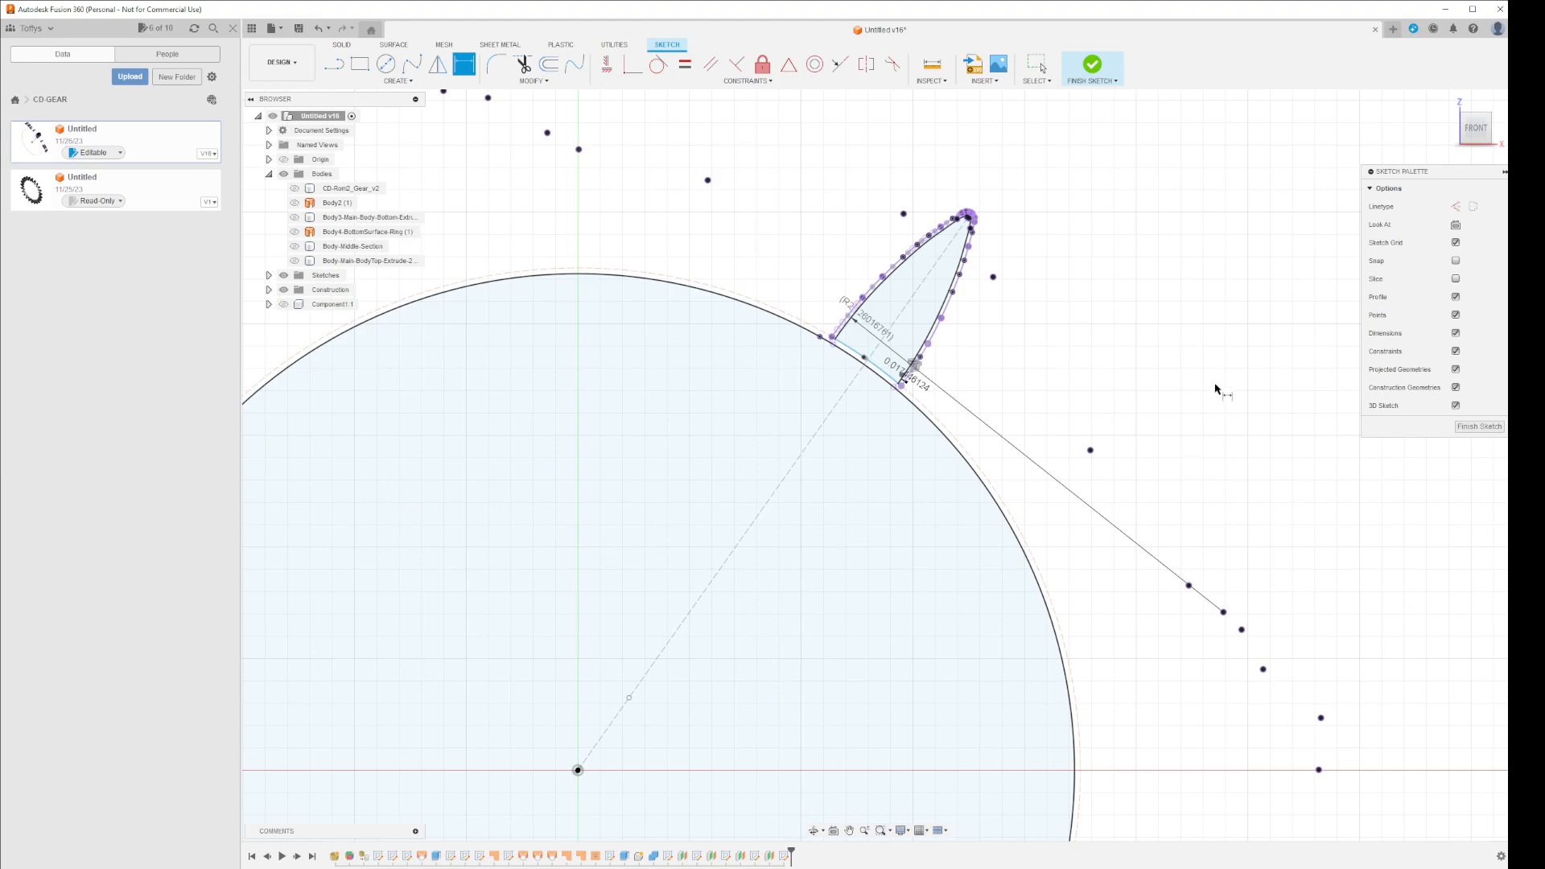
click(1456, 206)
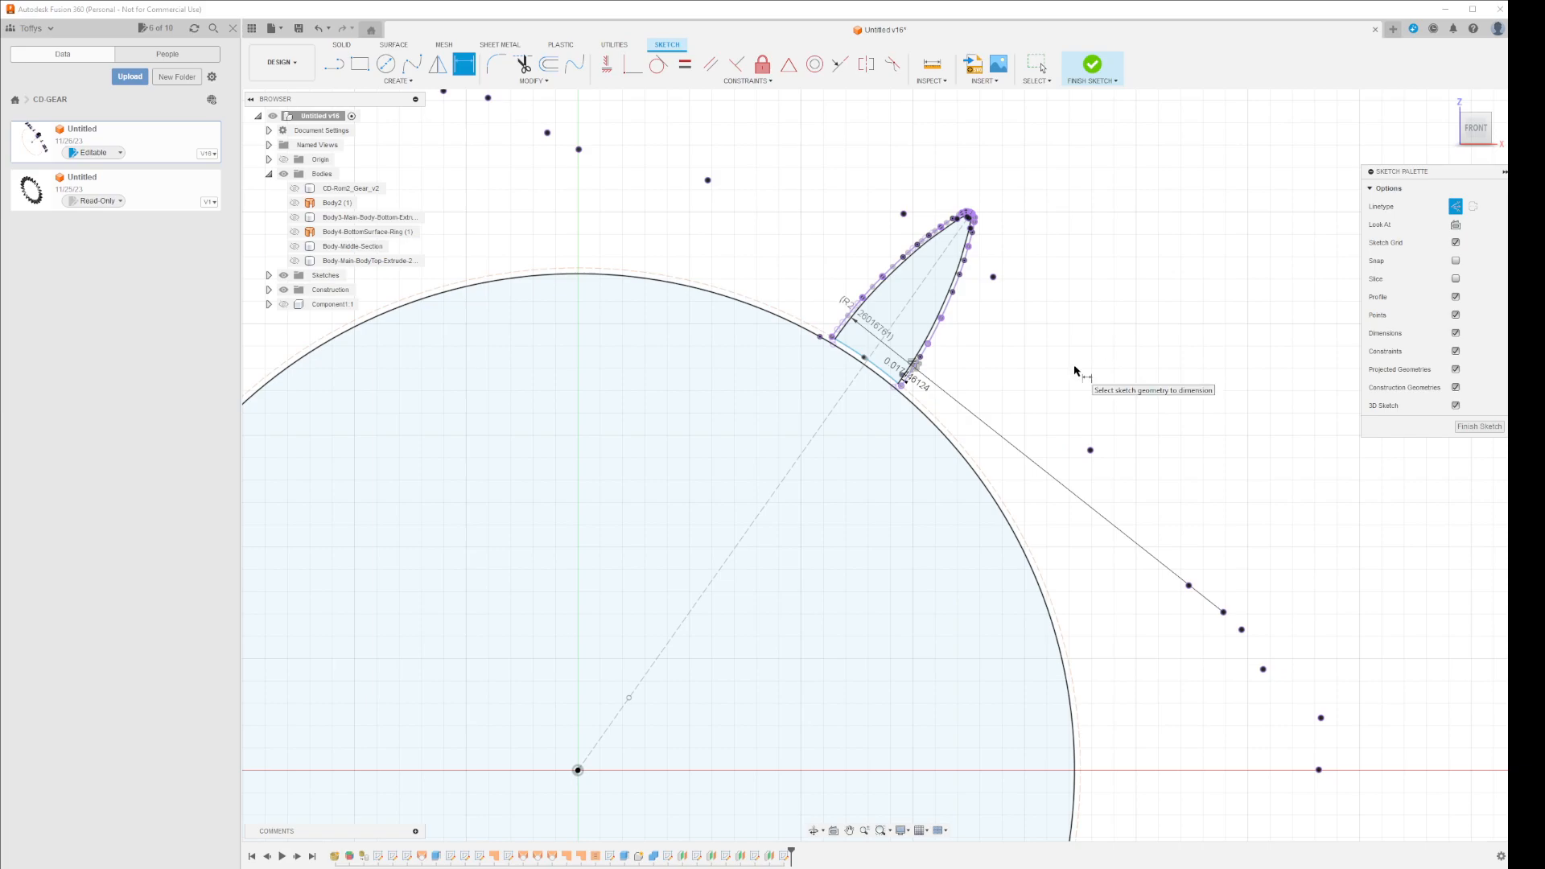
click(387, 64)
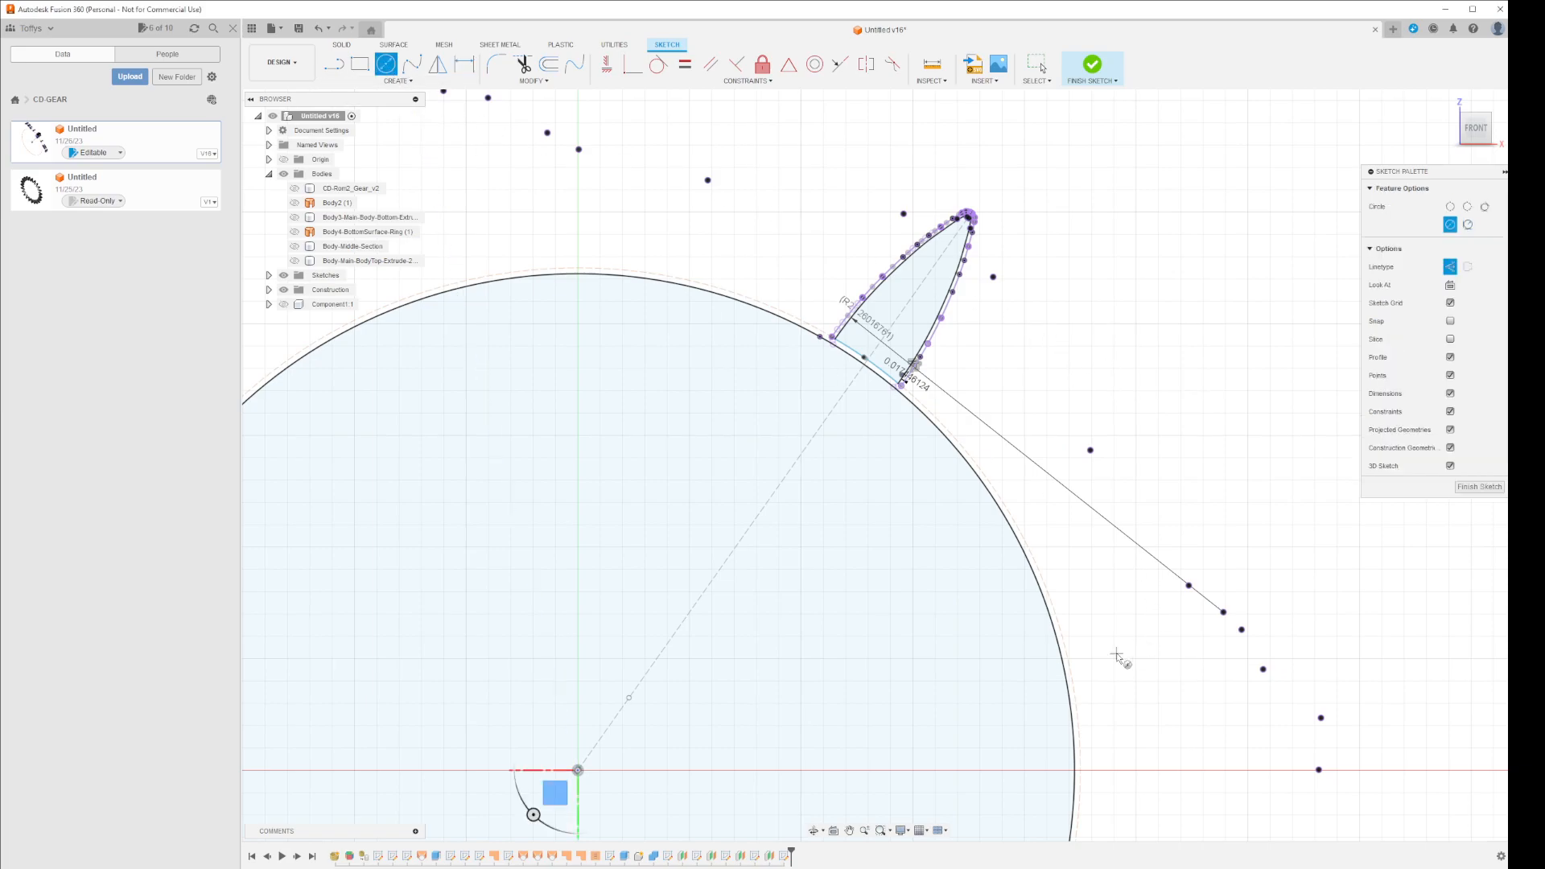
click(1223, 613)
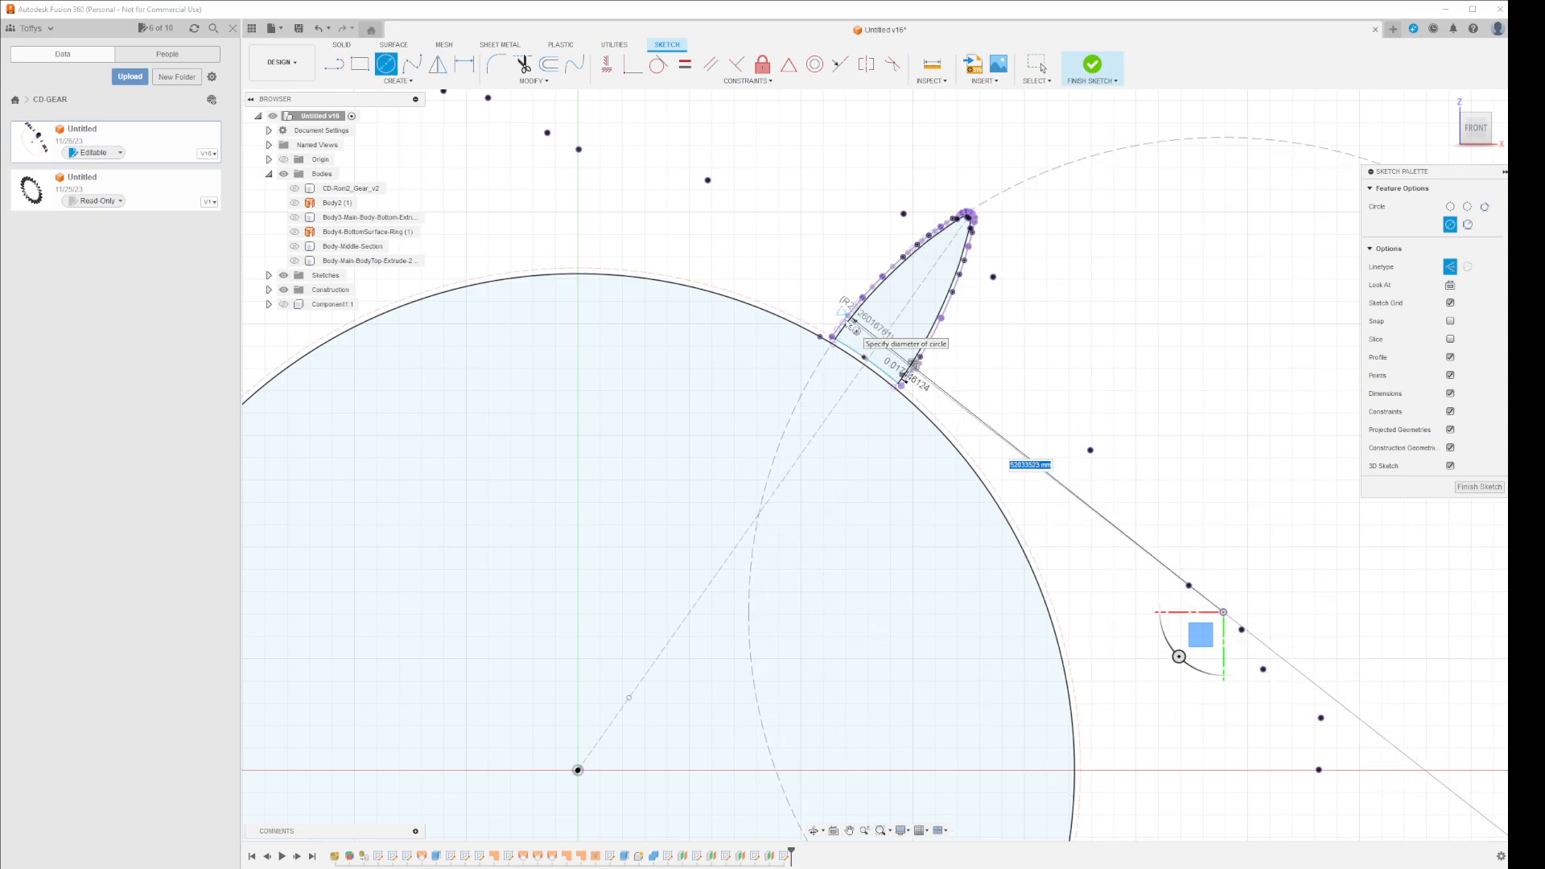
scroll(857, 336, up, 2)
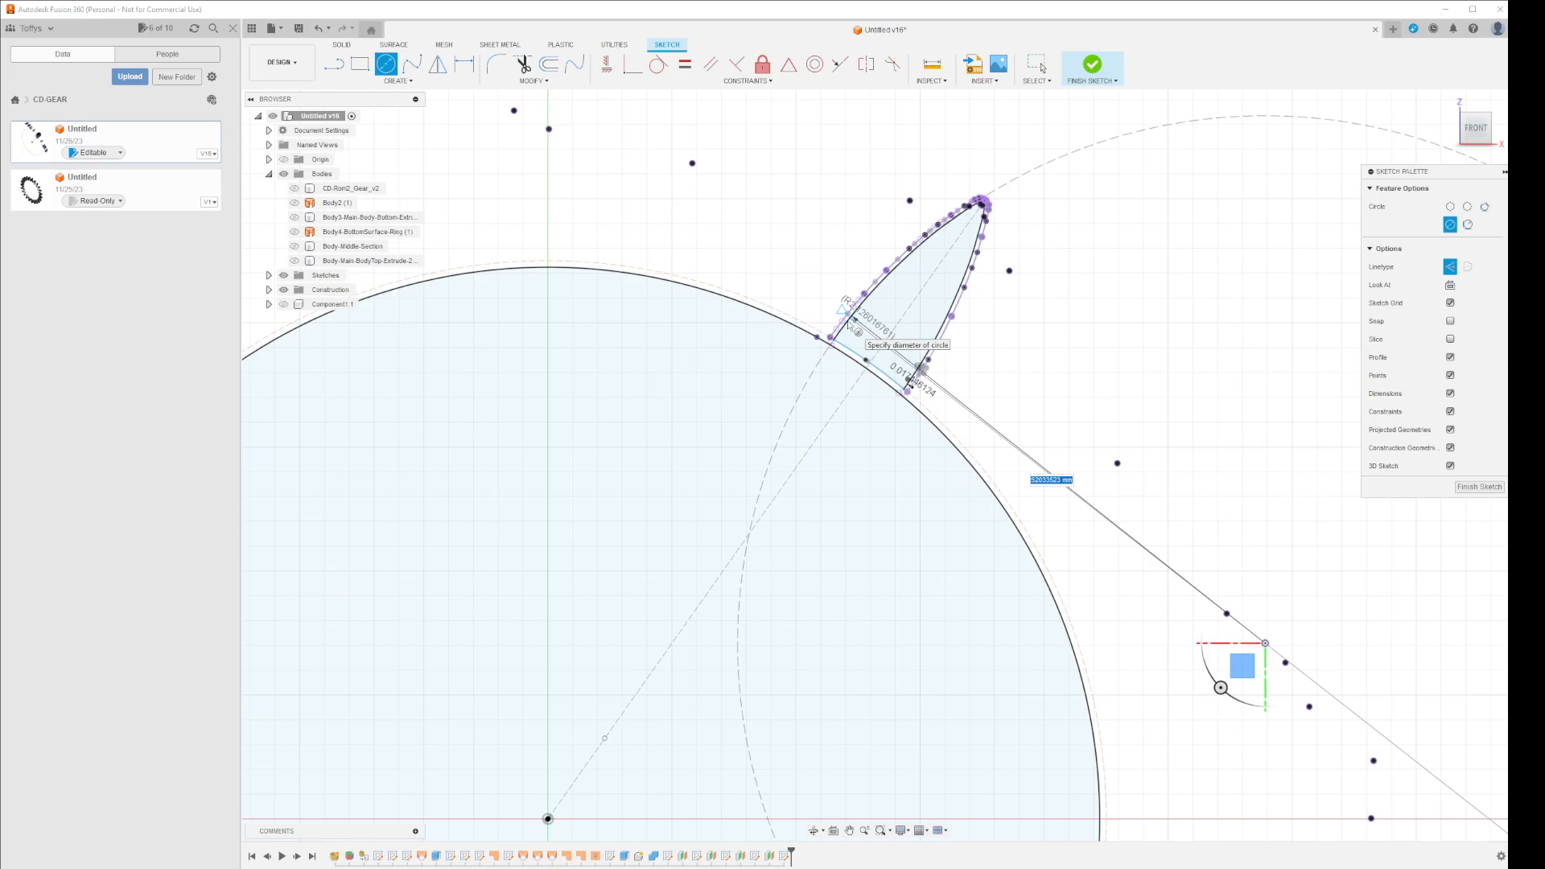
key(Escape)
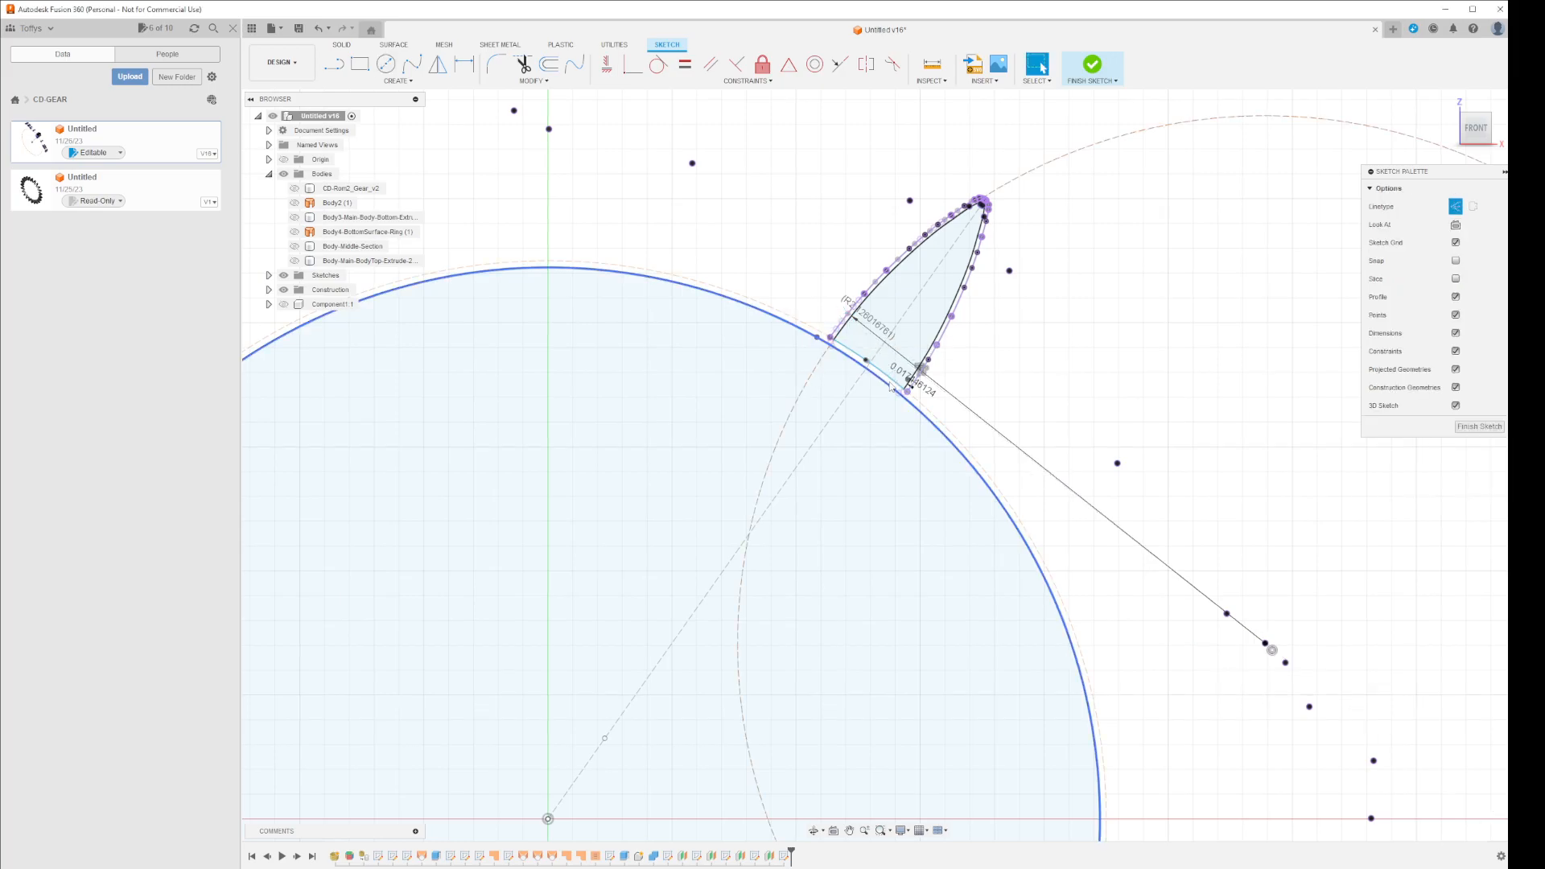
- Place a sketch point where the left flank's construction circle crosses the gear's base circle
scroll(905, 412, up, 8)
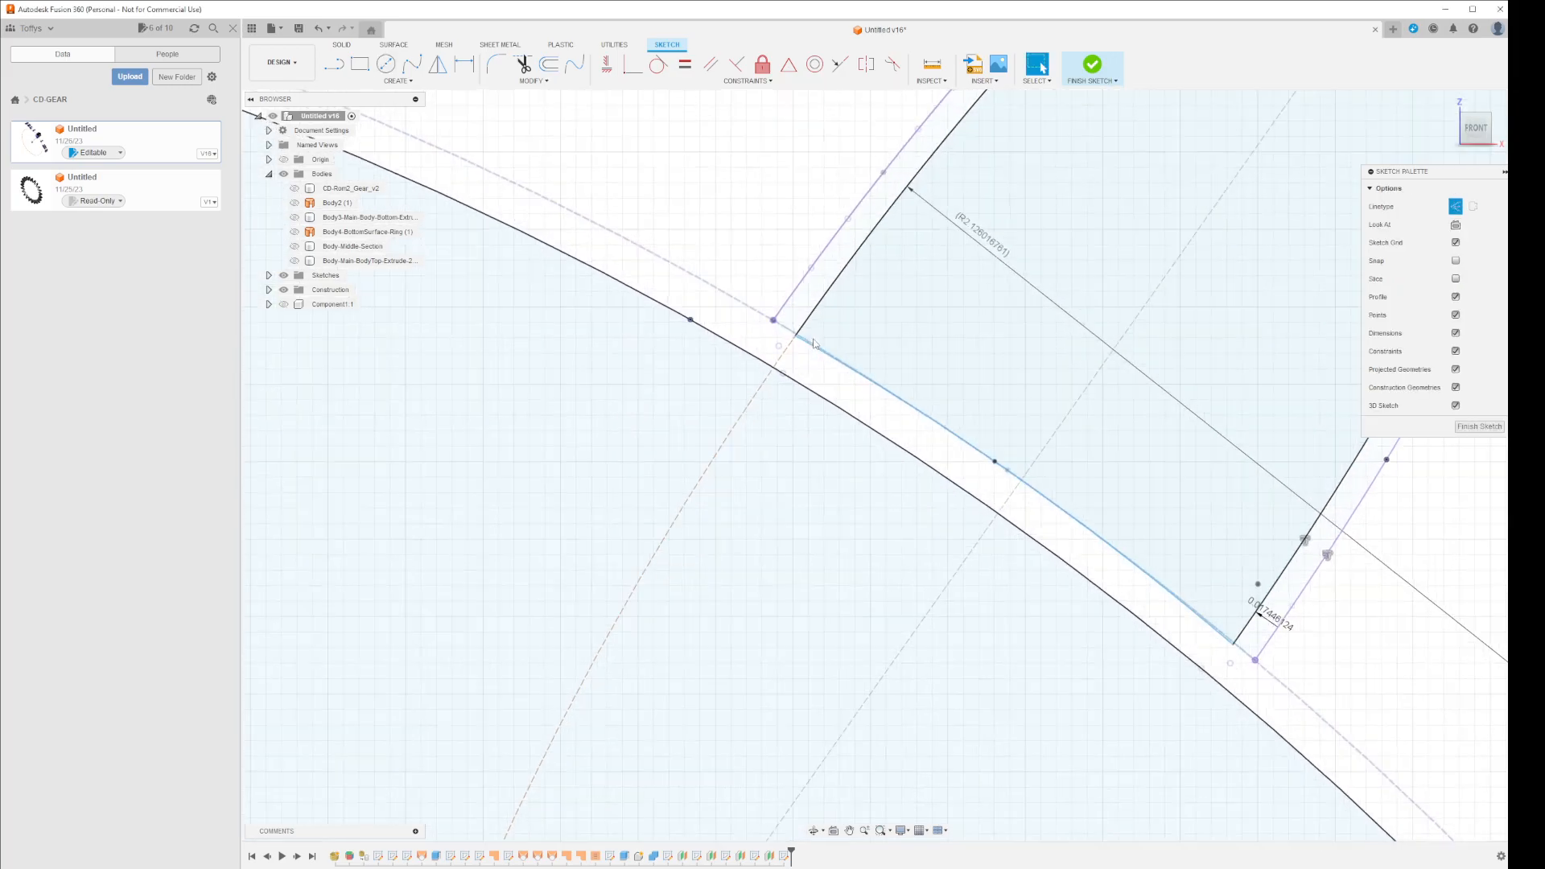
scroll(805, 342, up, 2)
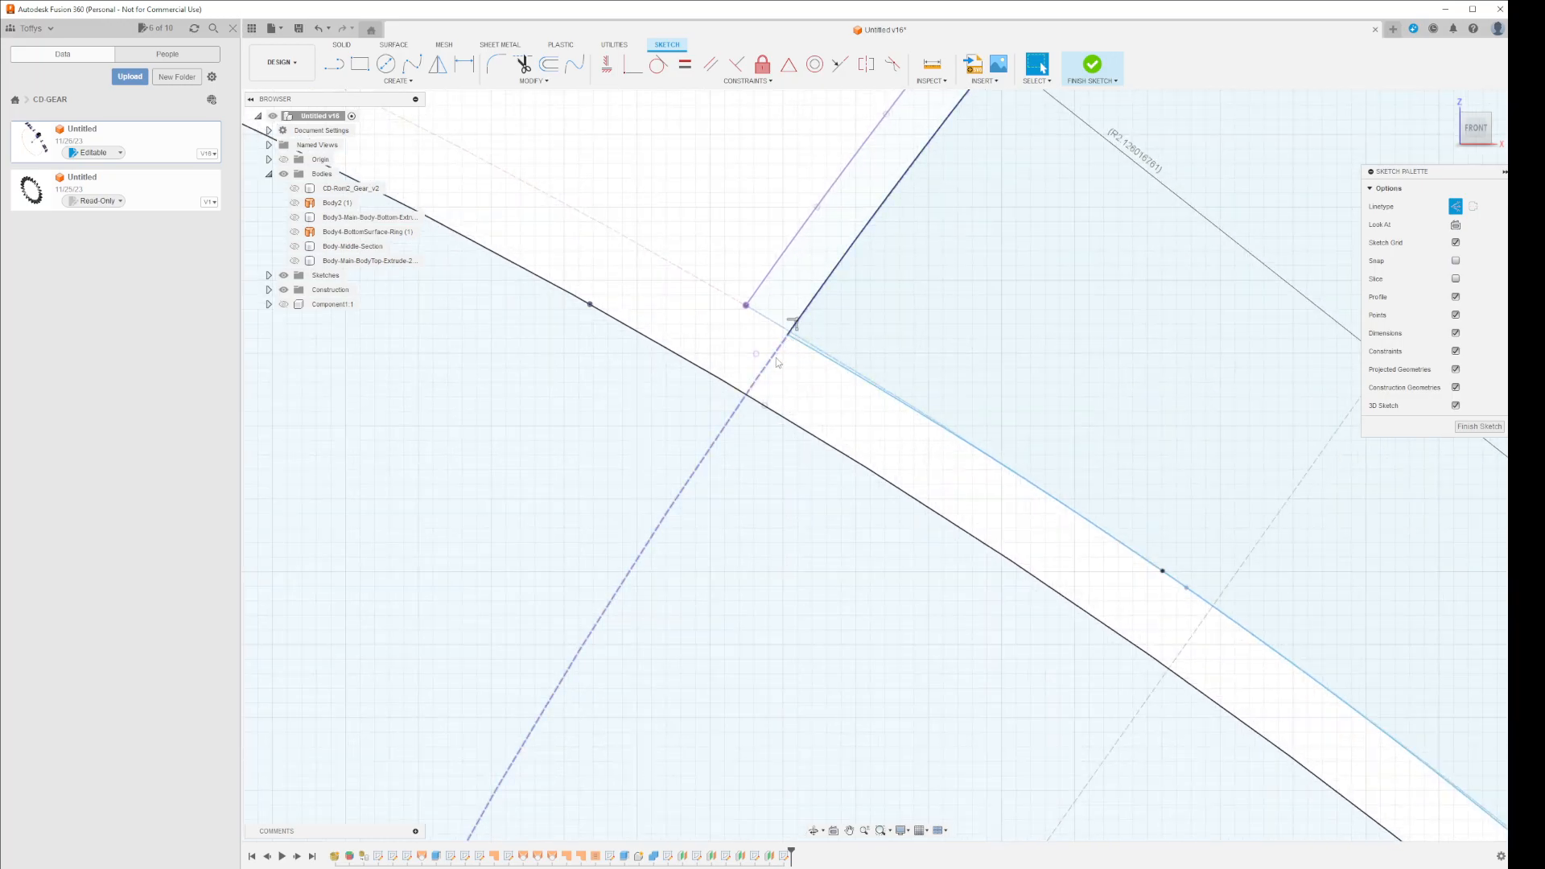
click(393, 82)
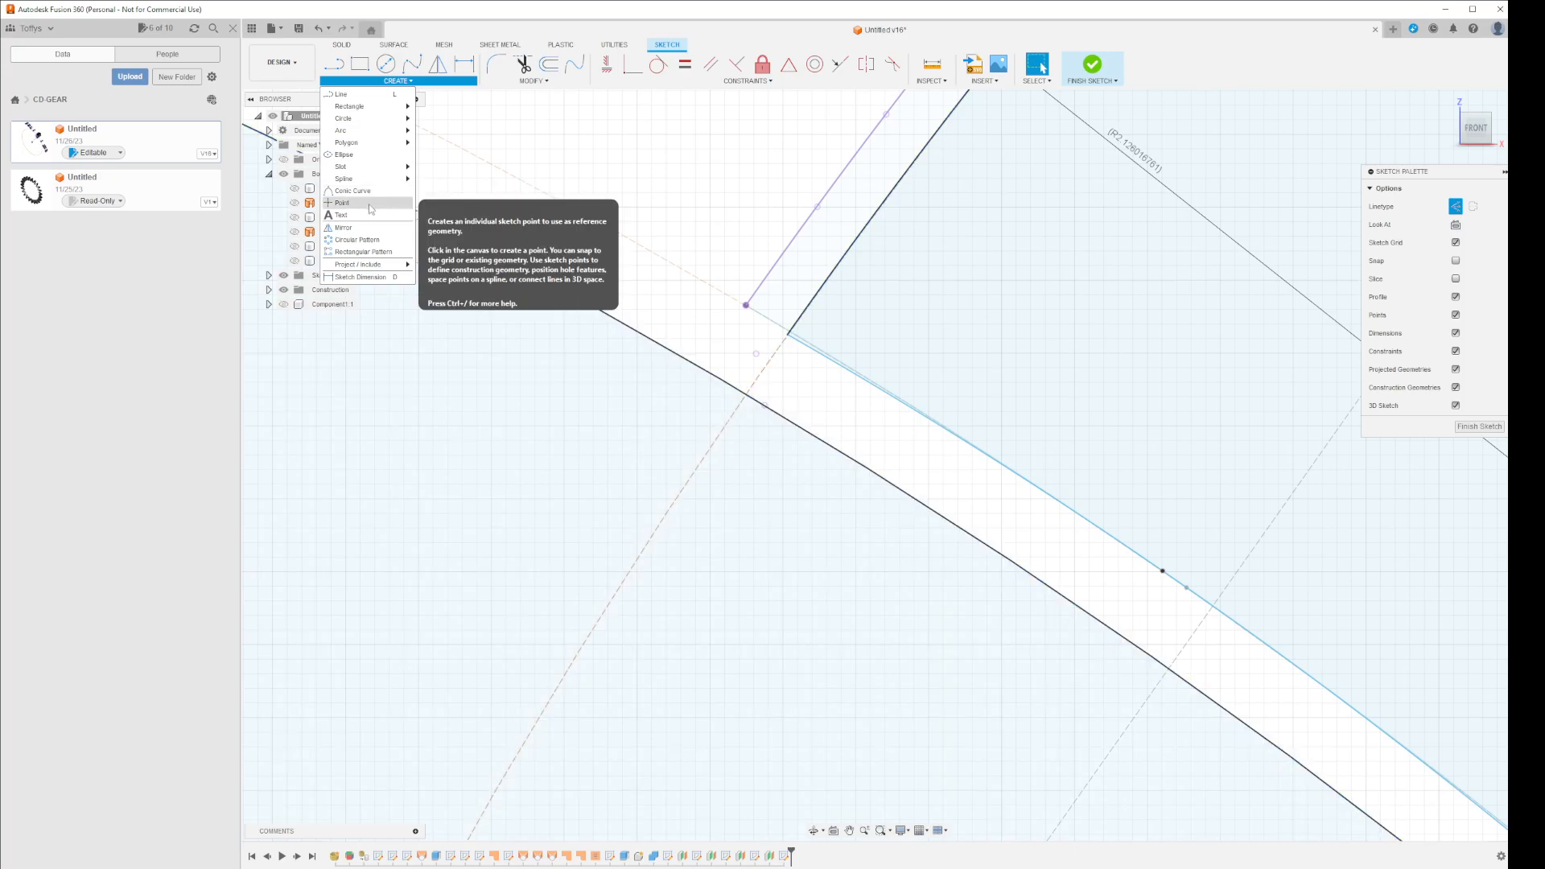
click(354, 203)
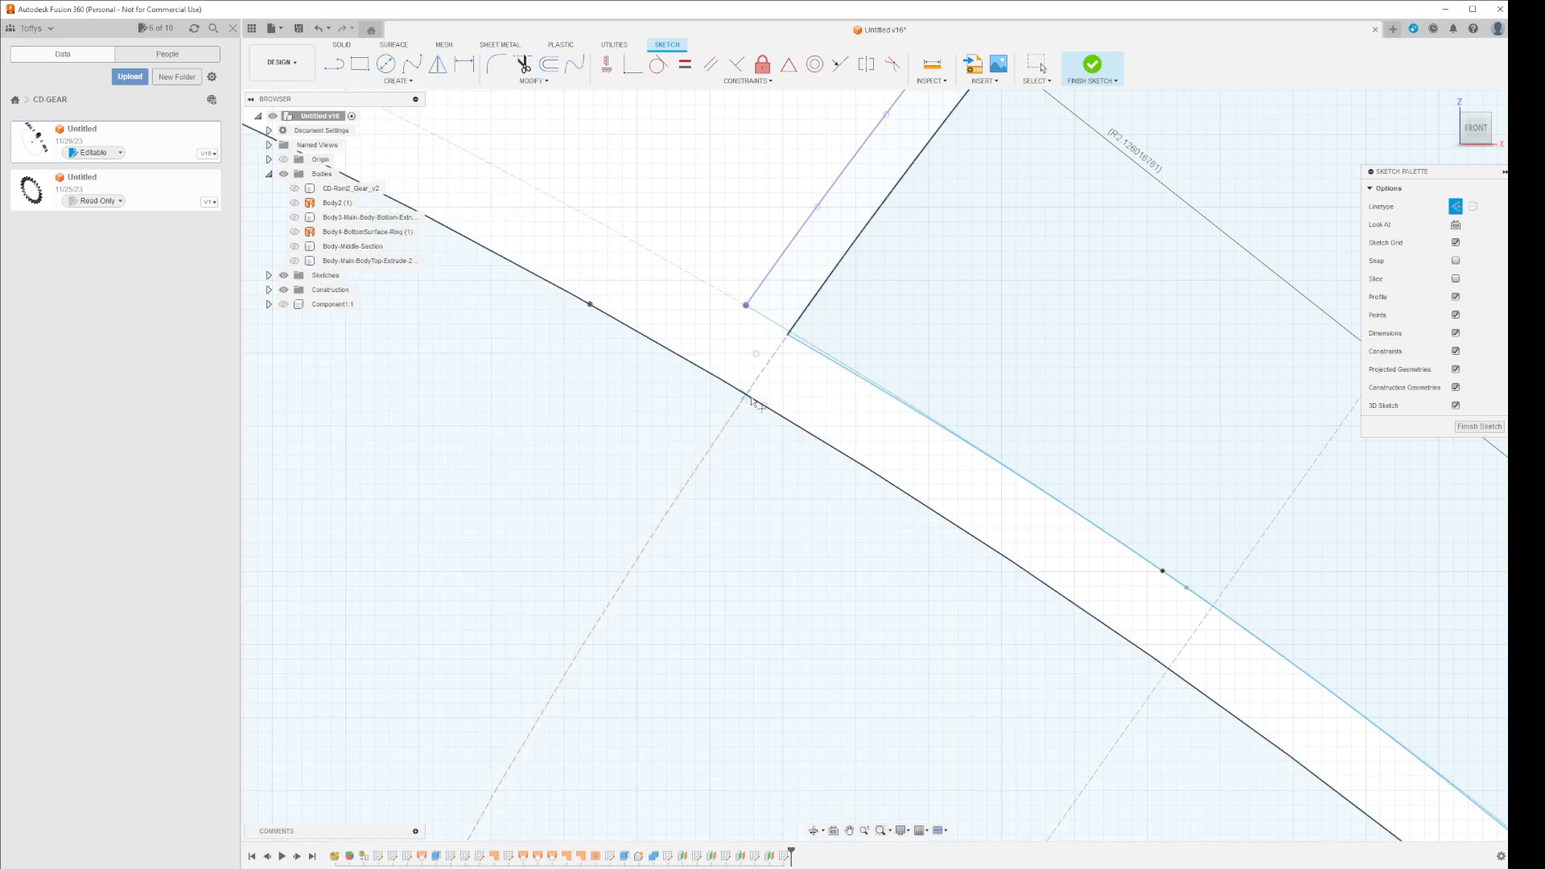
click(747, 395)
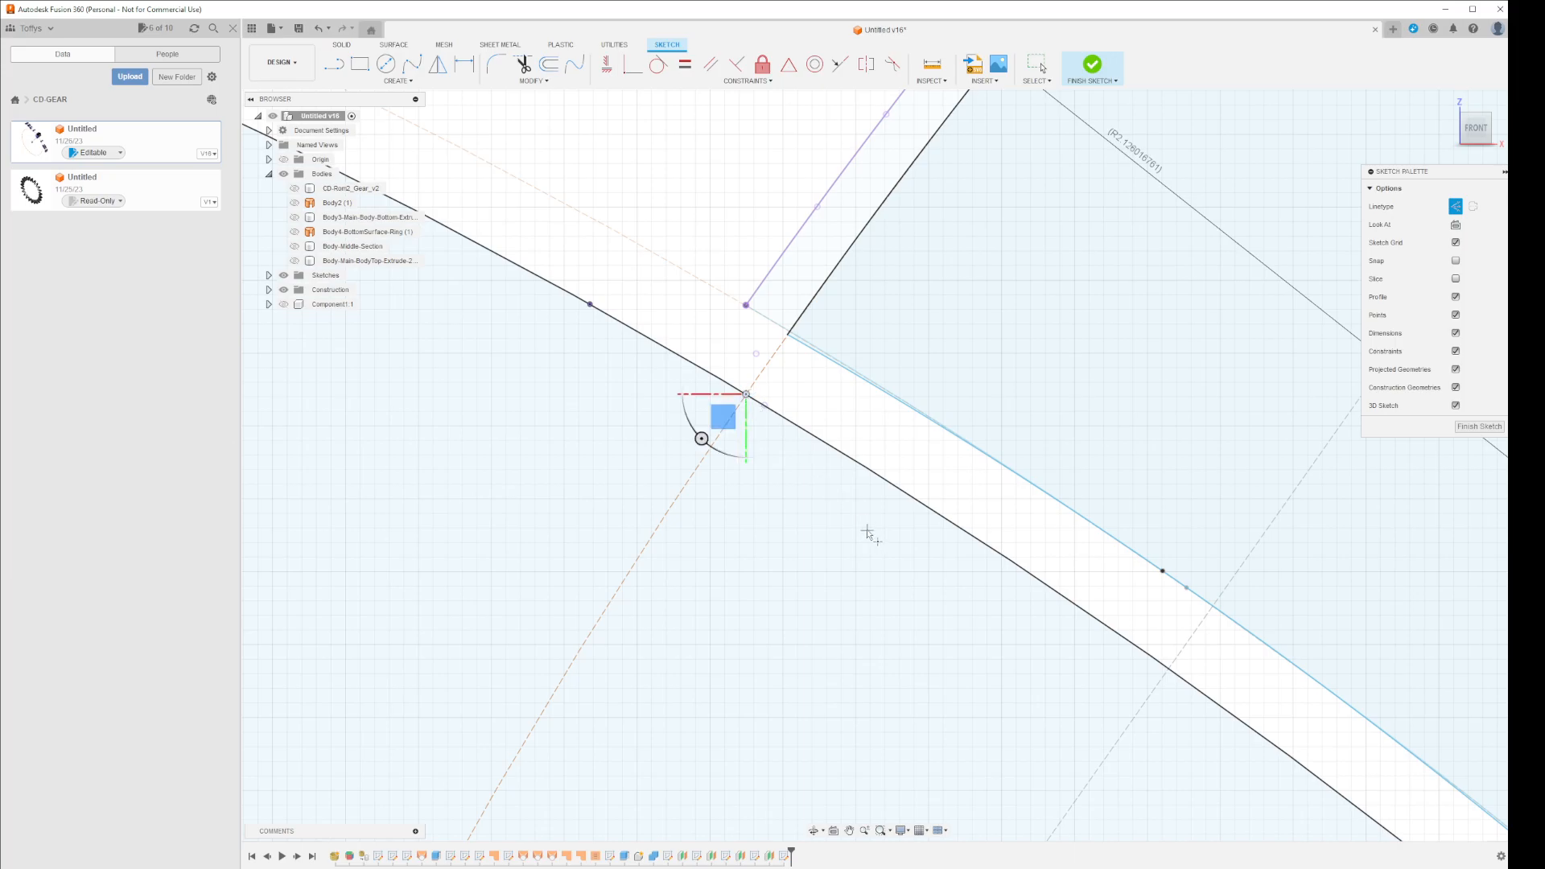
key(Escape)
- Add a driven radius dimension to the lowest arc segment of the tooth's right flank
scroll(846, 491, down, 5)
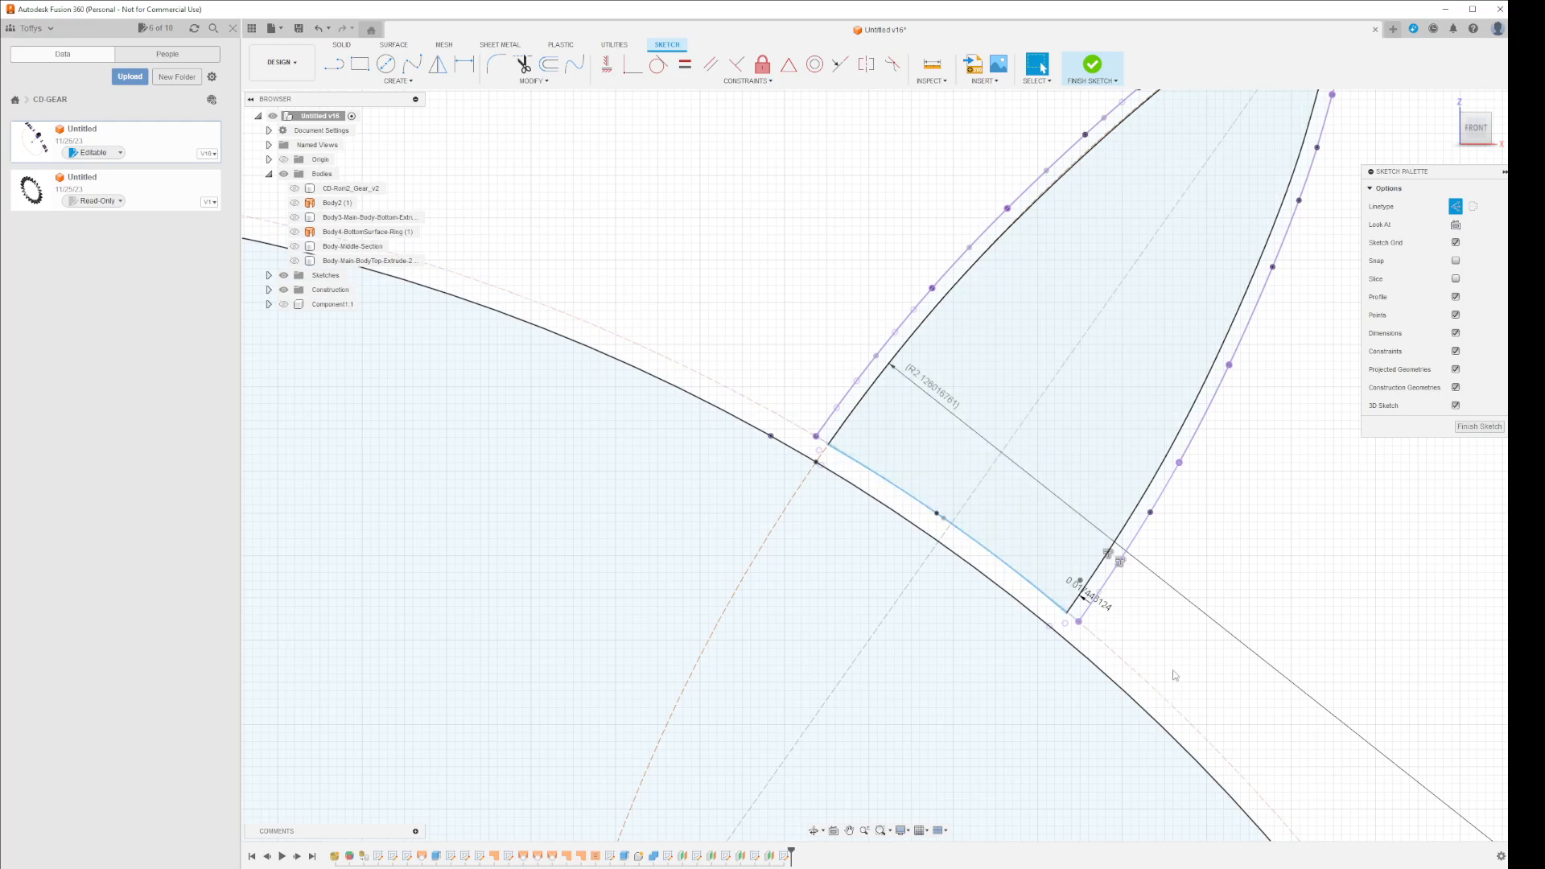
scroll(1175, 674, down, 2)
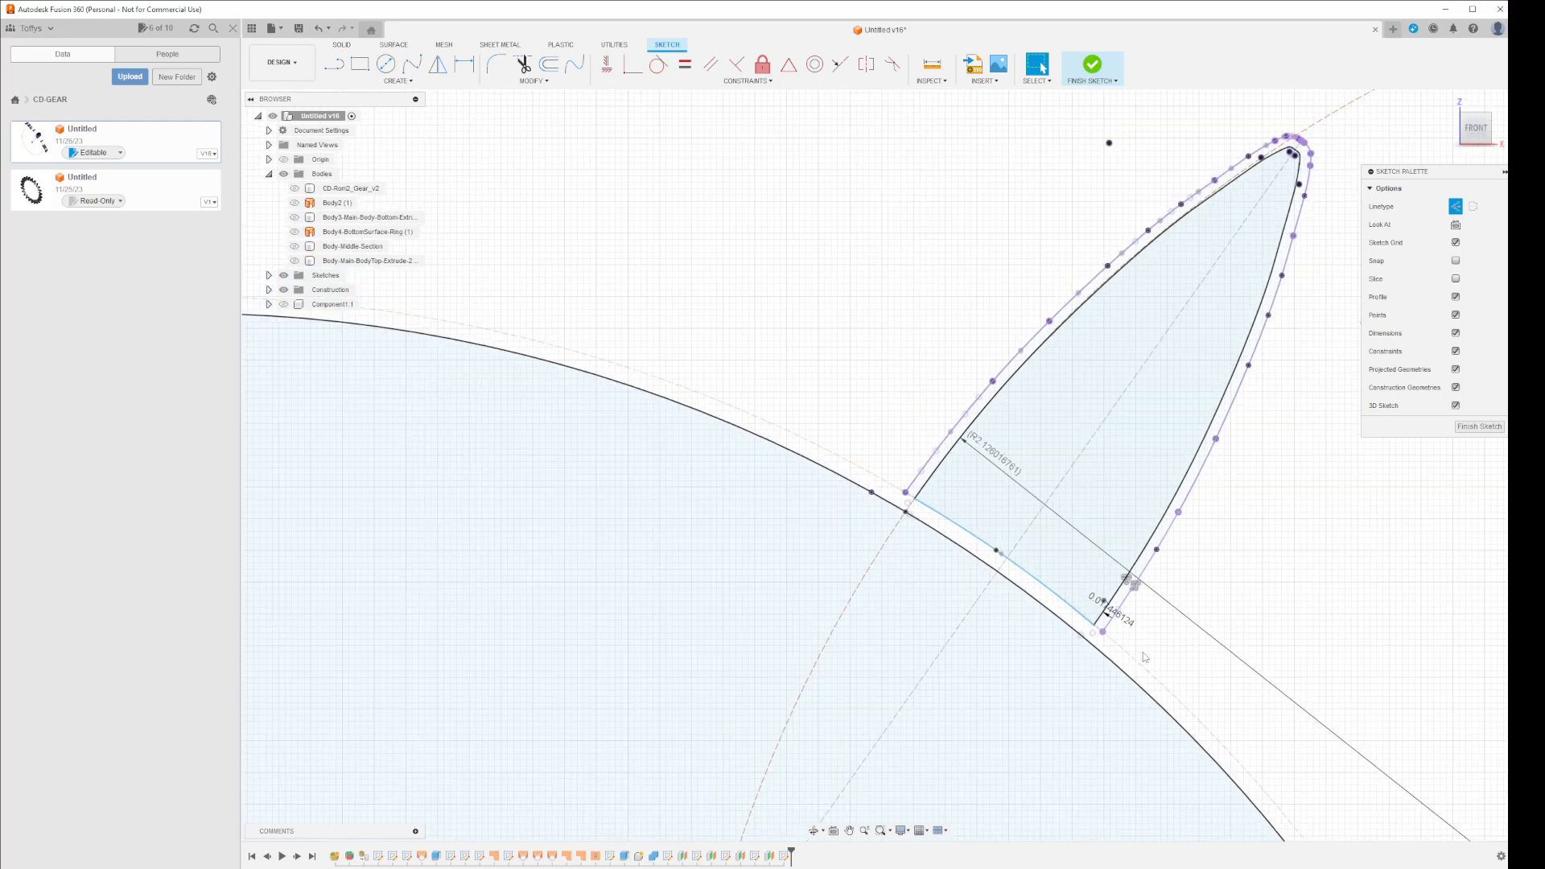
key(d)
click(1115, 598)
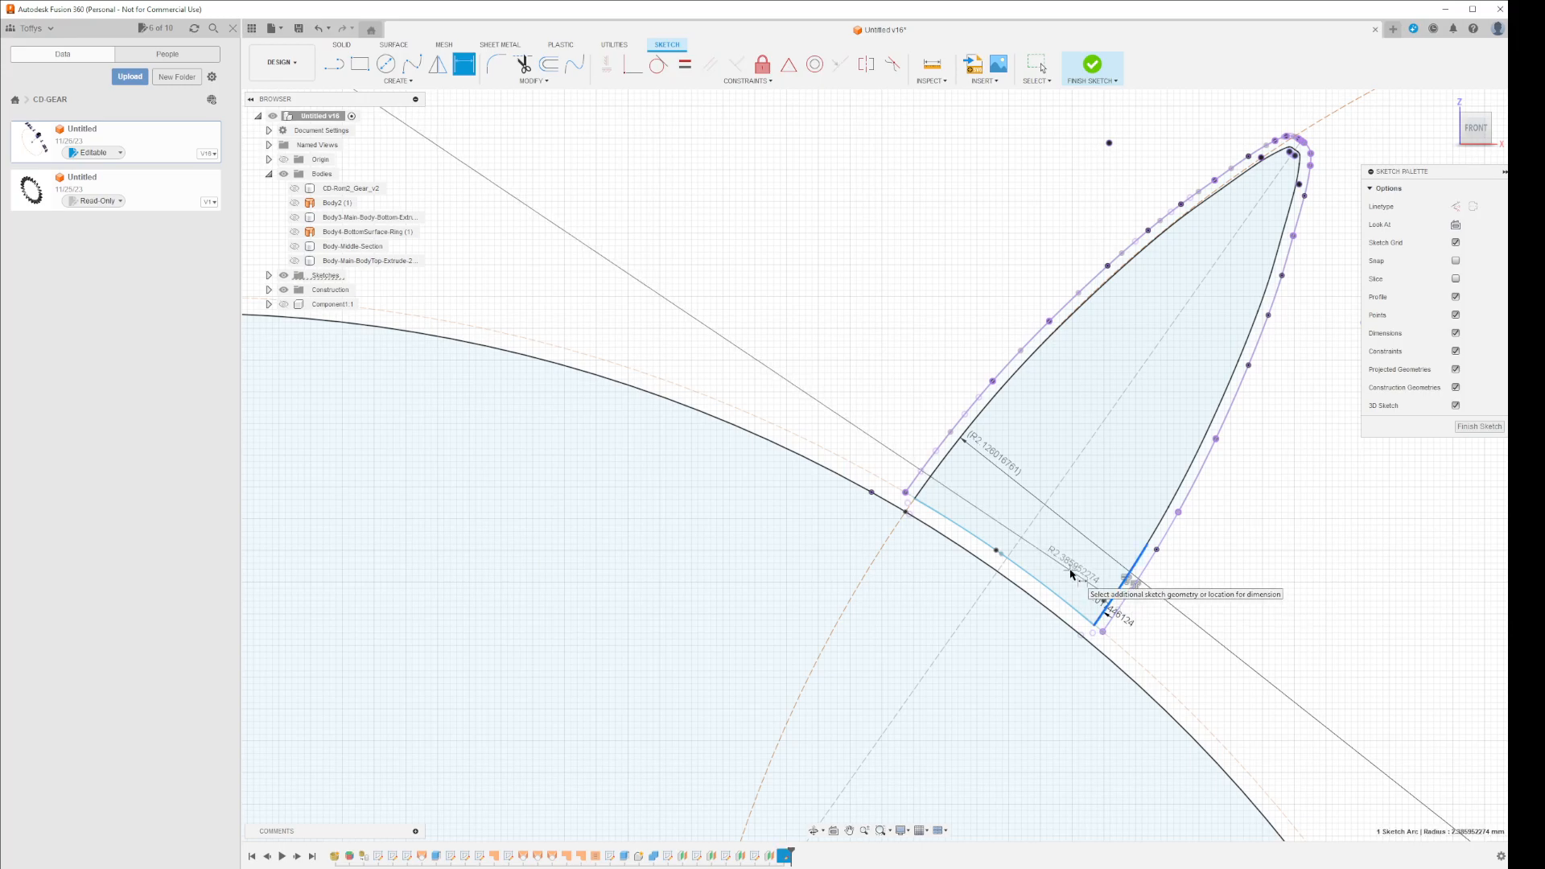
click(1071, 573)
click(831, 484)
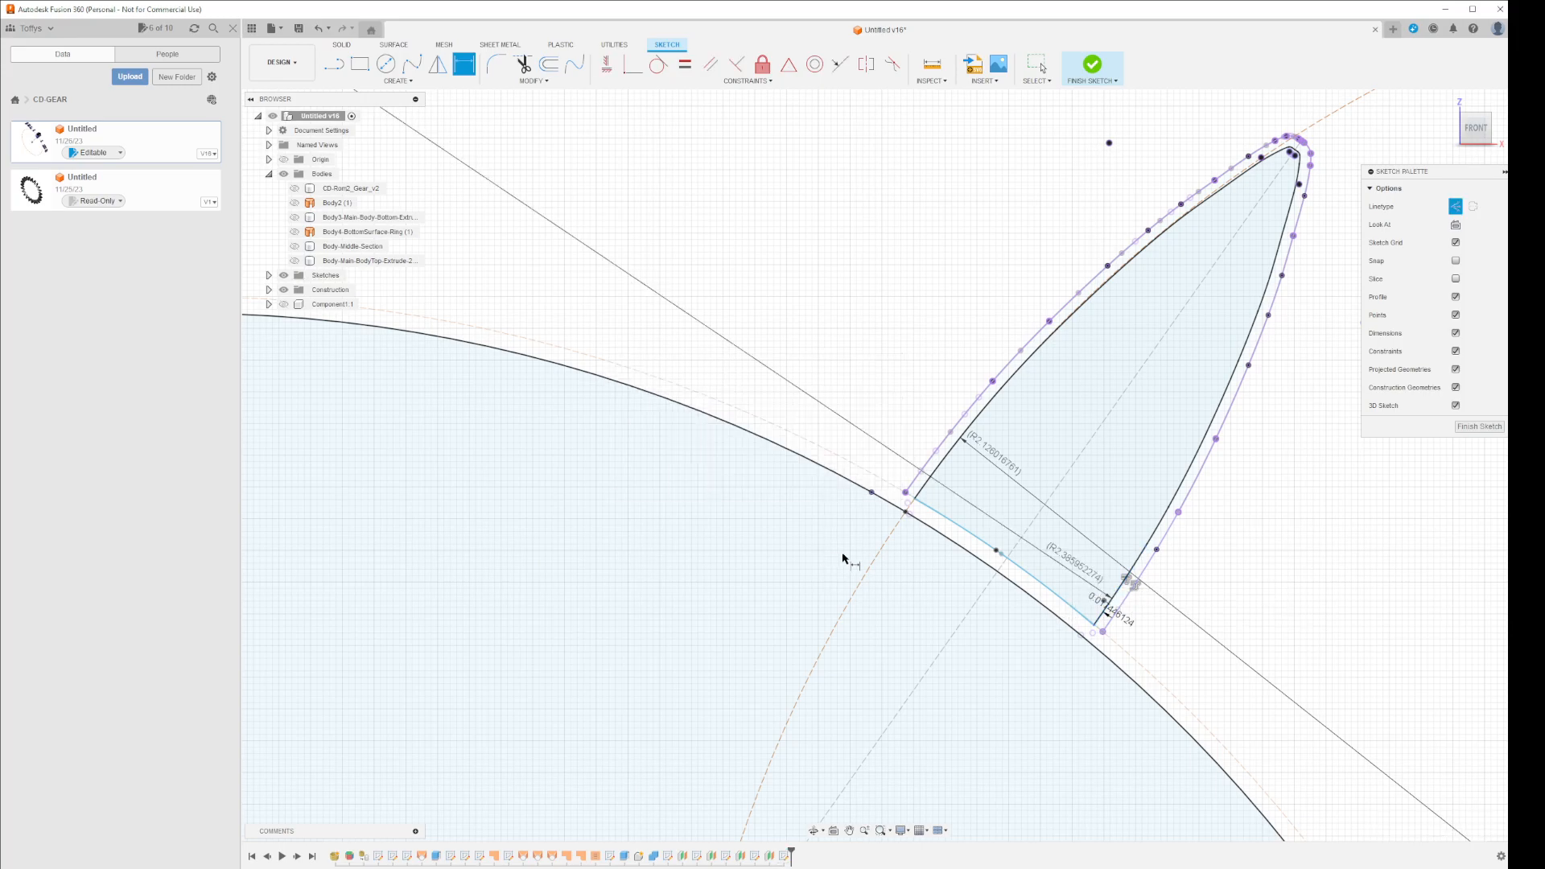
- Draw a construction circle from the right flank's lowest arc centre out to that arc
scroll(844, 557, down, 5)
scroll(842, 559, up, 2)
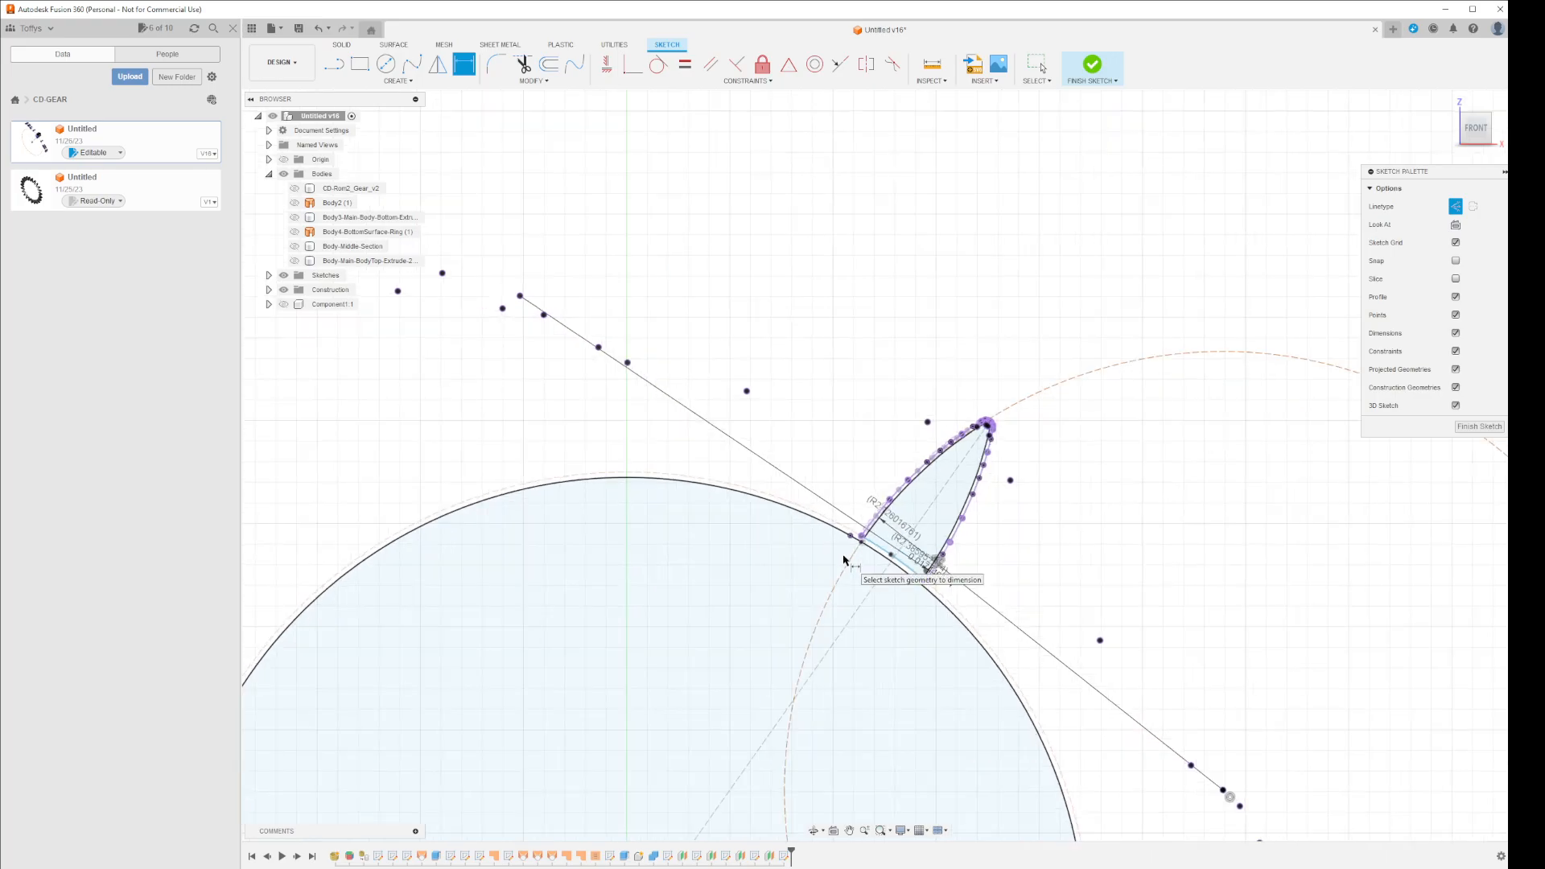
click(386, 64)
click(520, 296)
scroll(829, 487, up, 5)
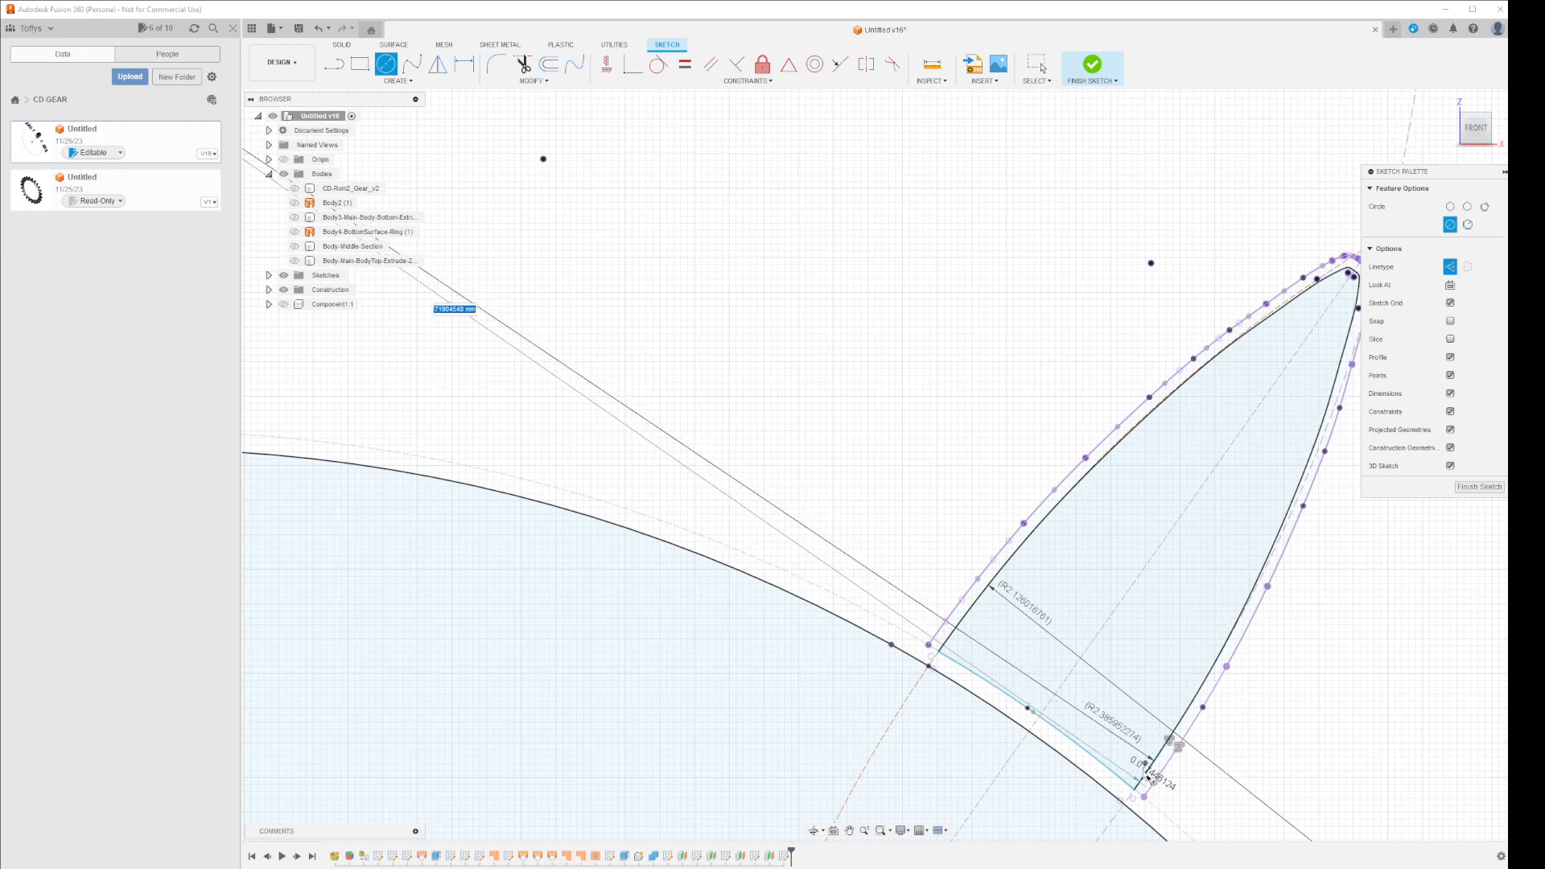
scroll(1159, 759, up, 3)
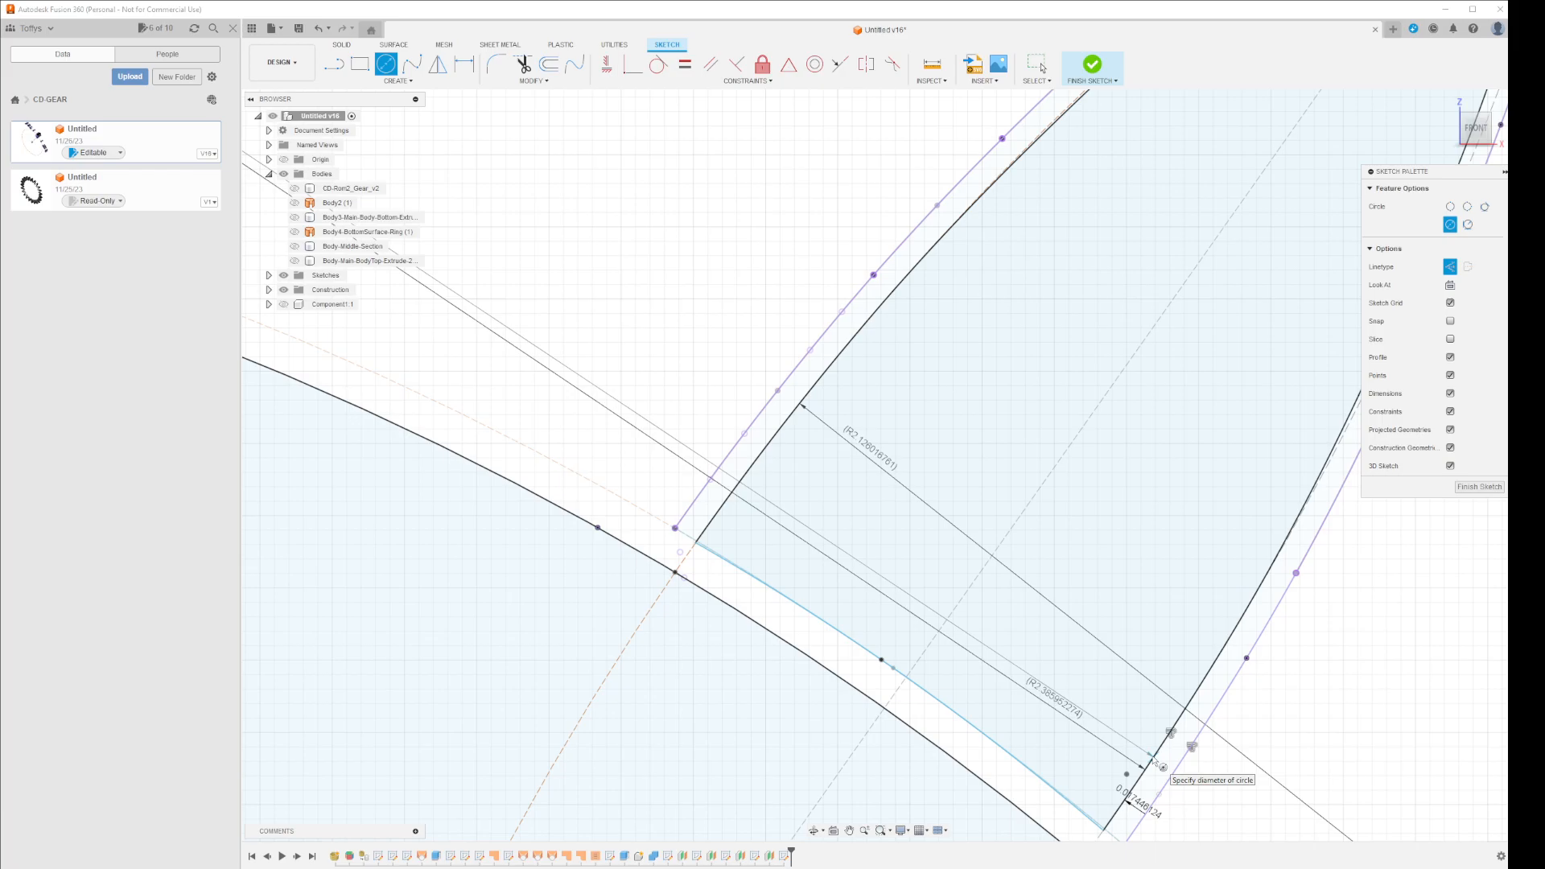
key(Escape)
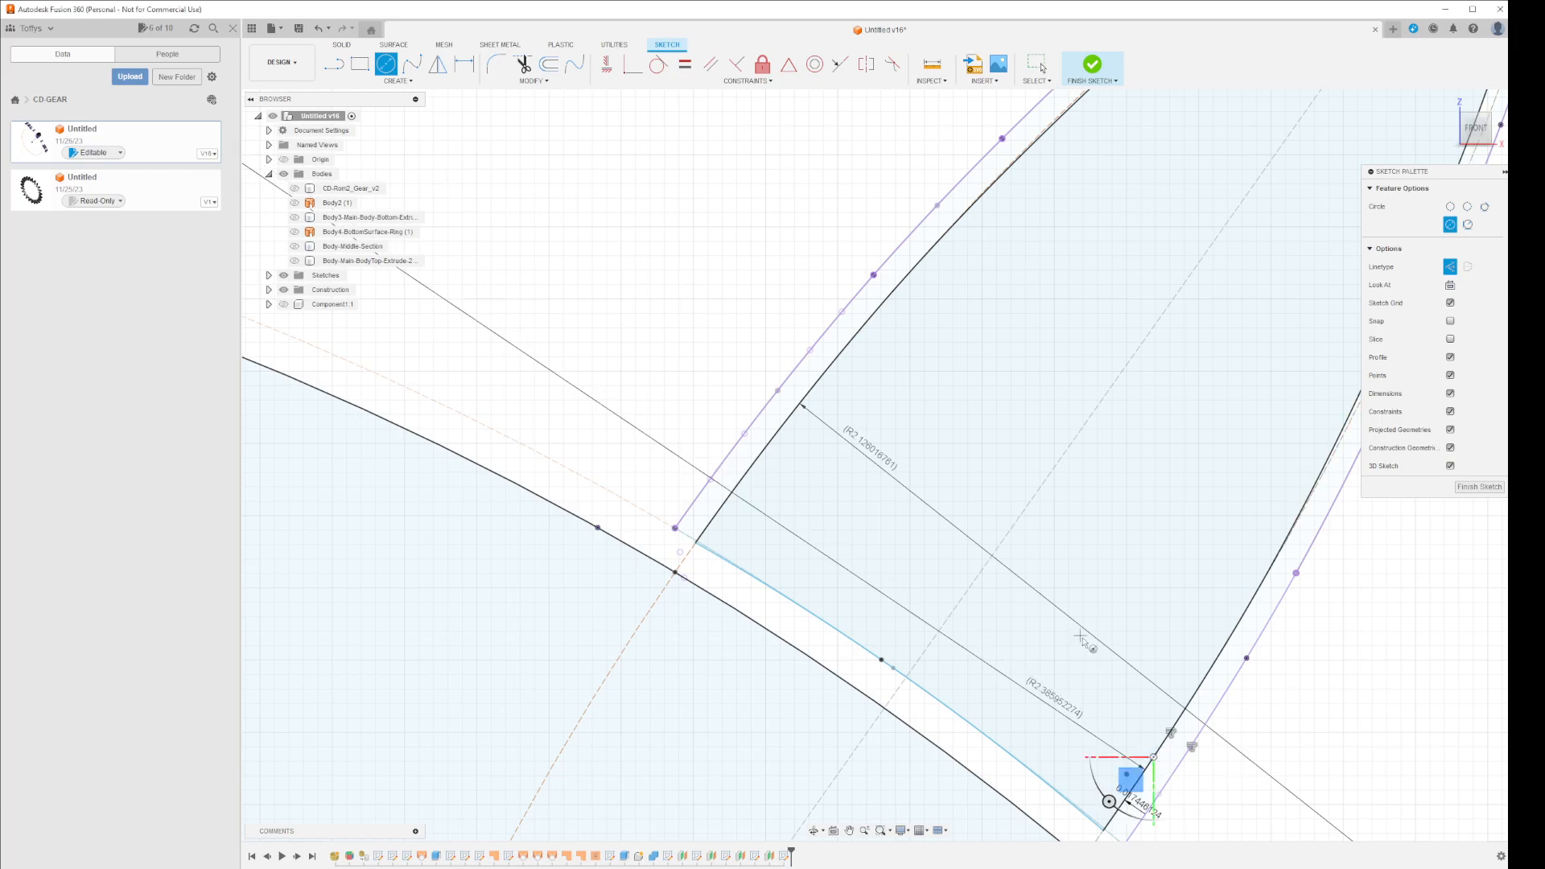
key(Escape)
- Place a sketch point where the right flank's construction circle crosses the gear's base circle
scroll(1088, 644, down, 5)
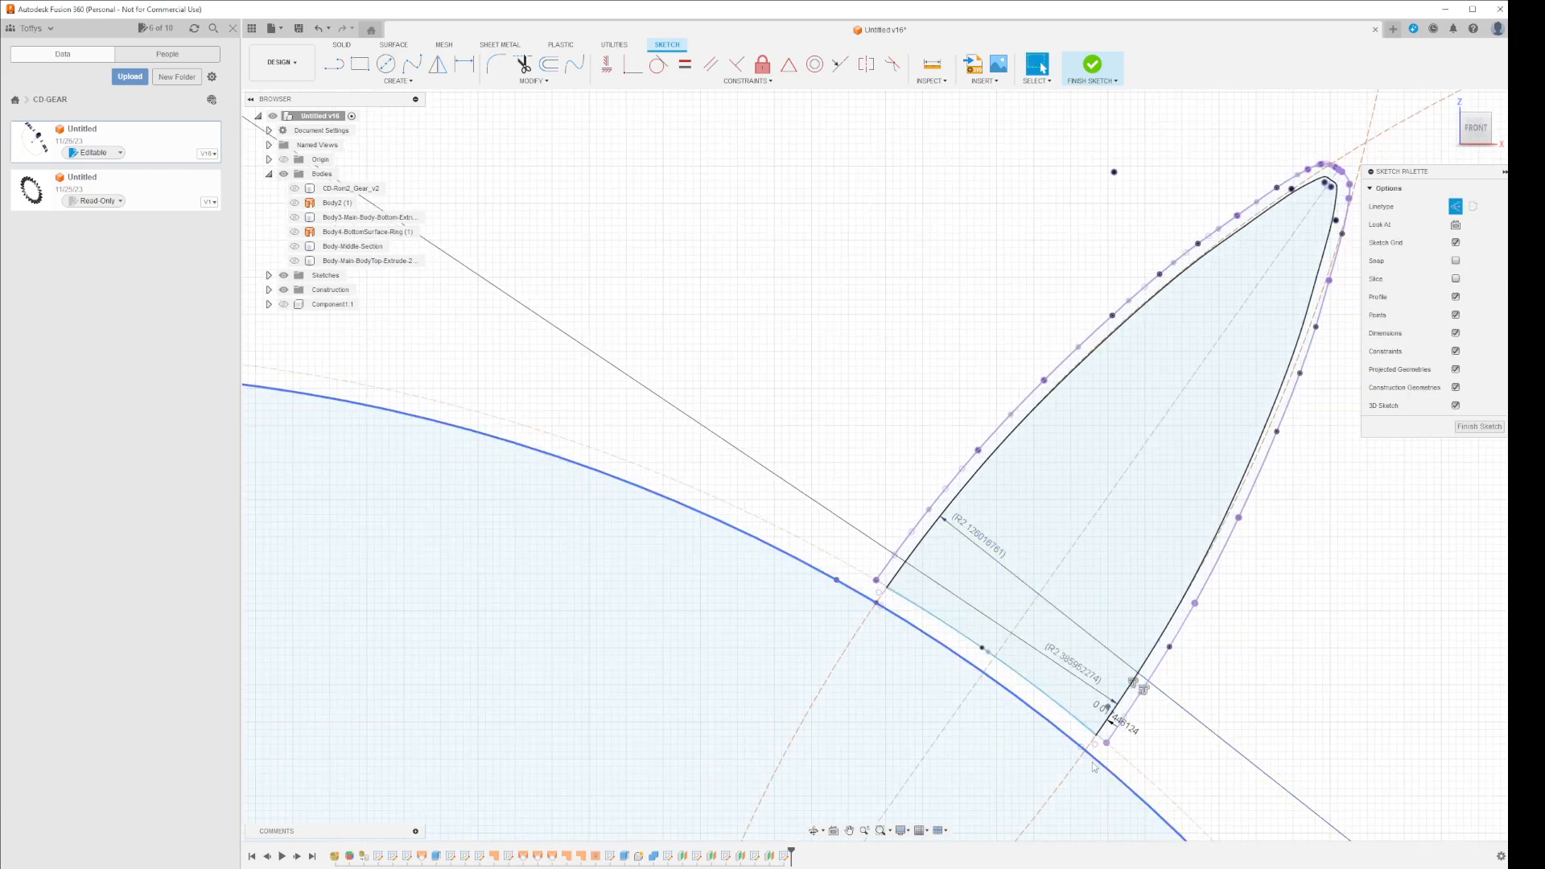
click(398, 80)
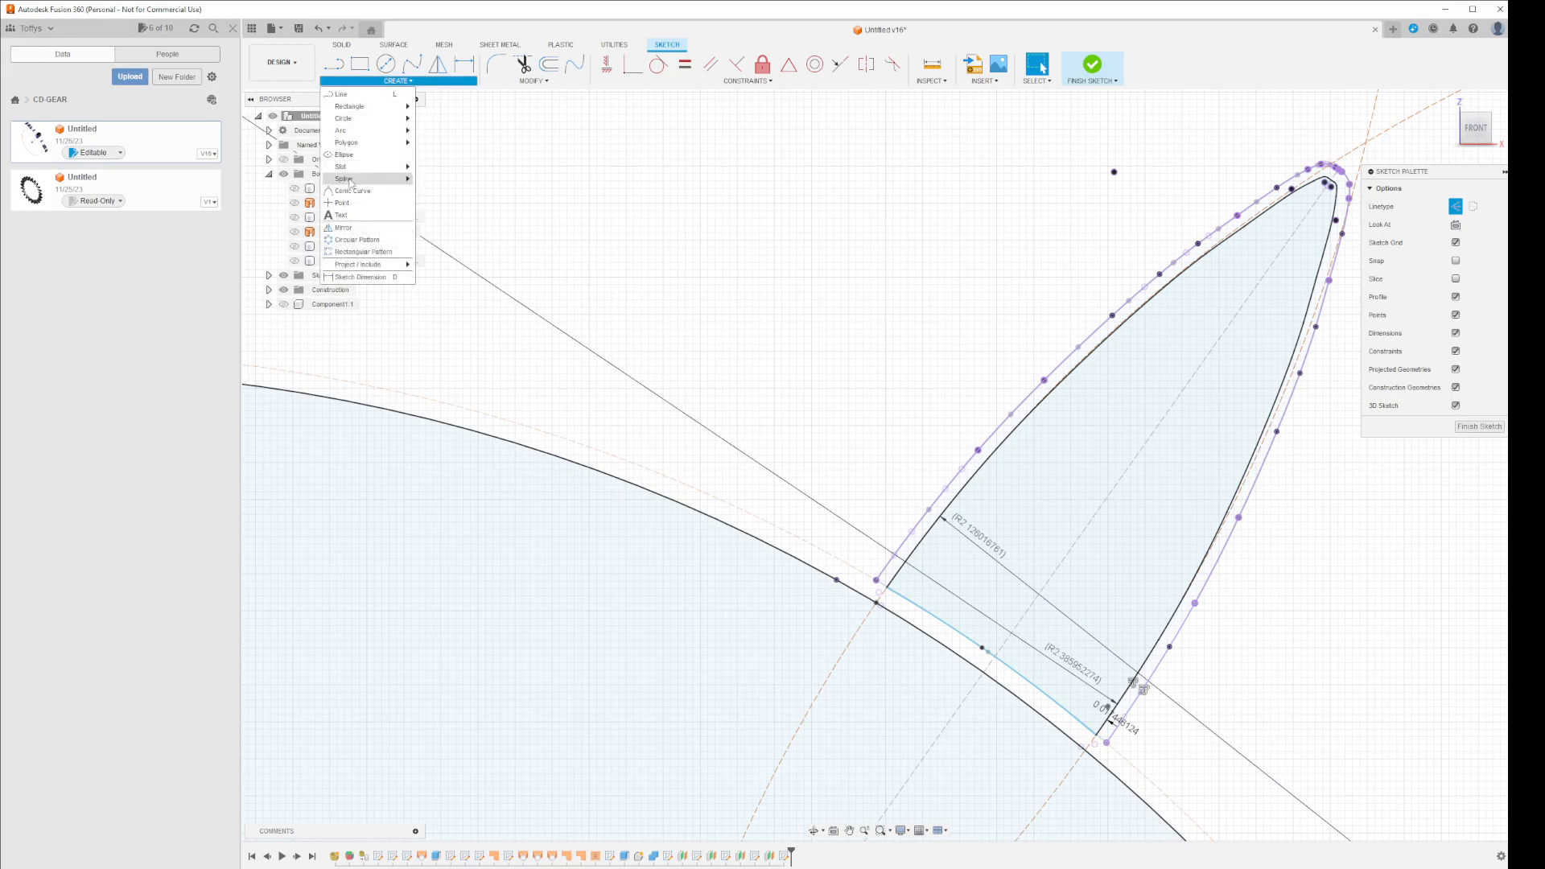
click(342, 202)
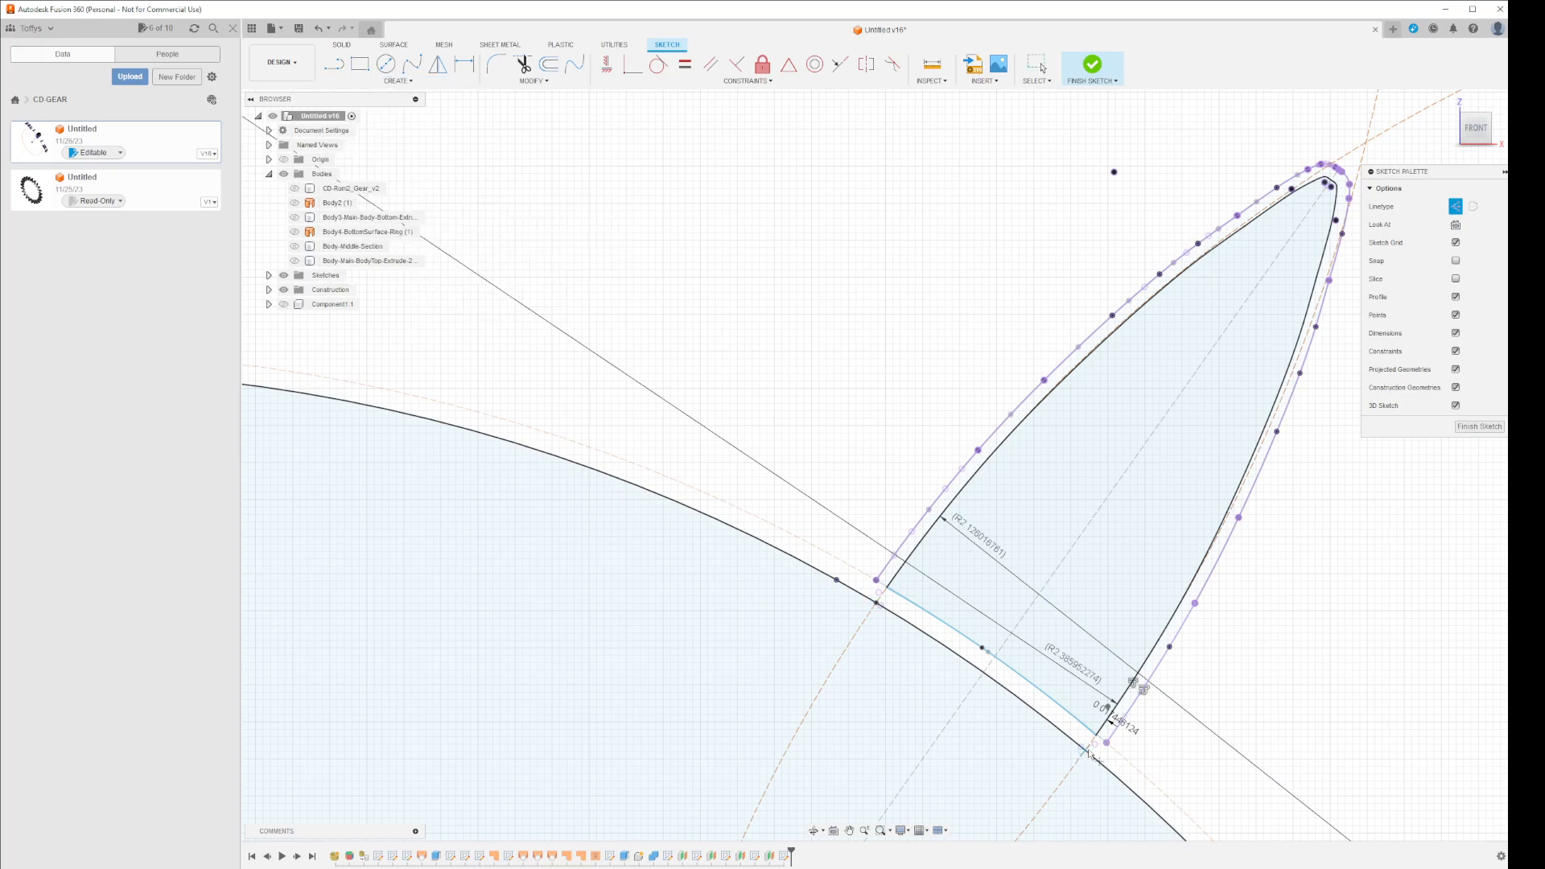
click(1086, 751)
key(Escape)
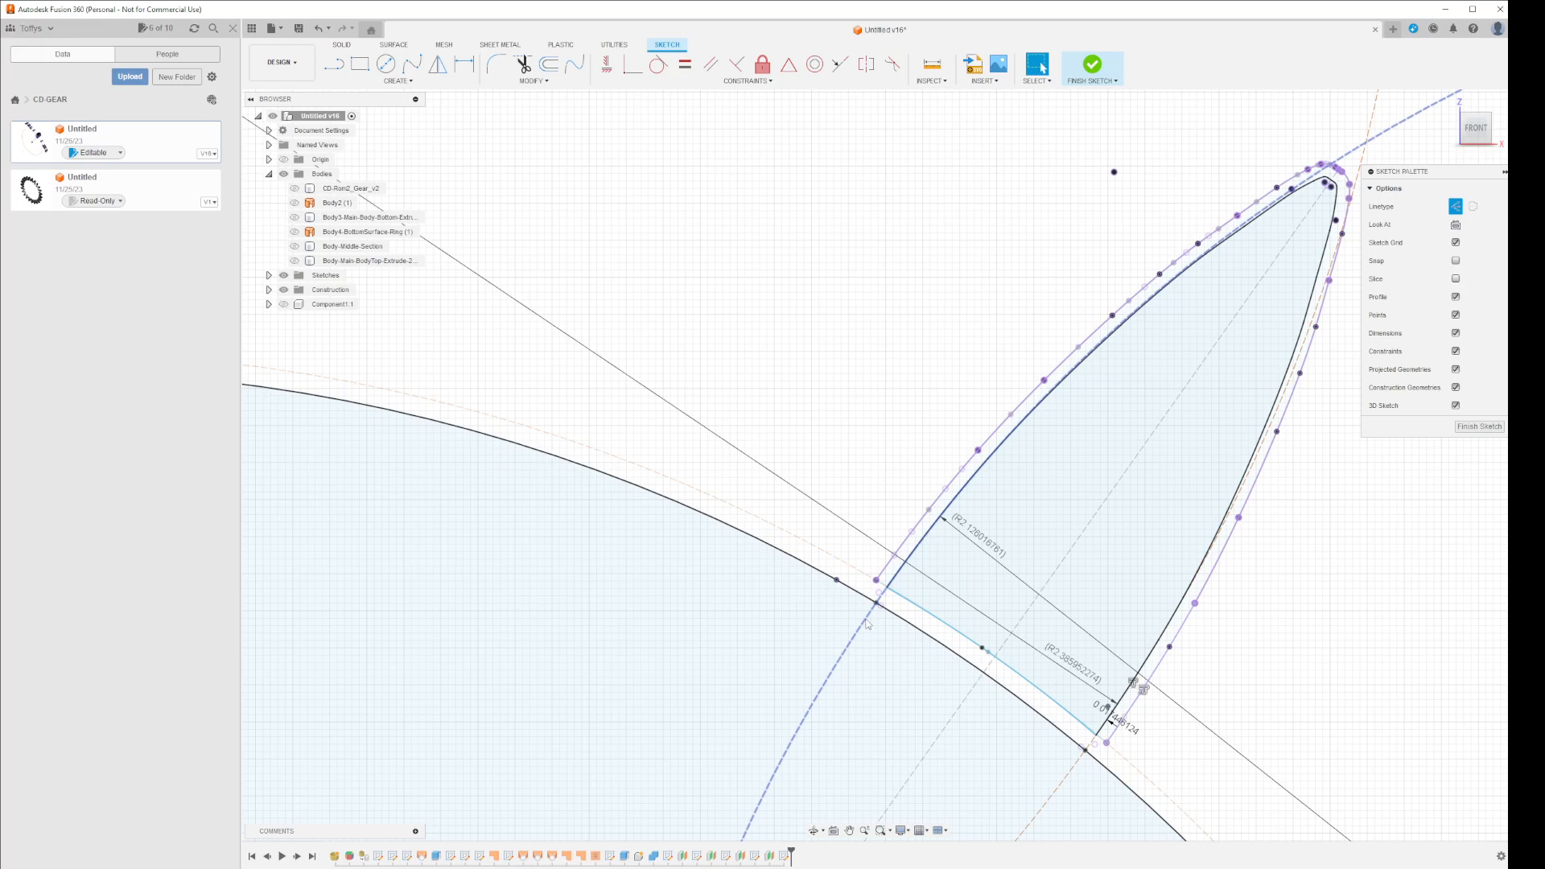
- Delete the two construction circles that follow the tooth's flank arcs
scroll(868, 624, down, 10)
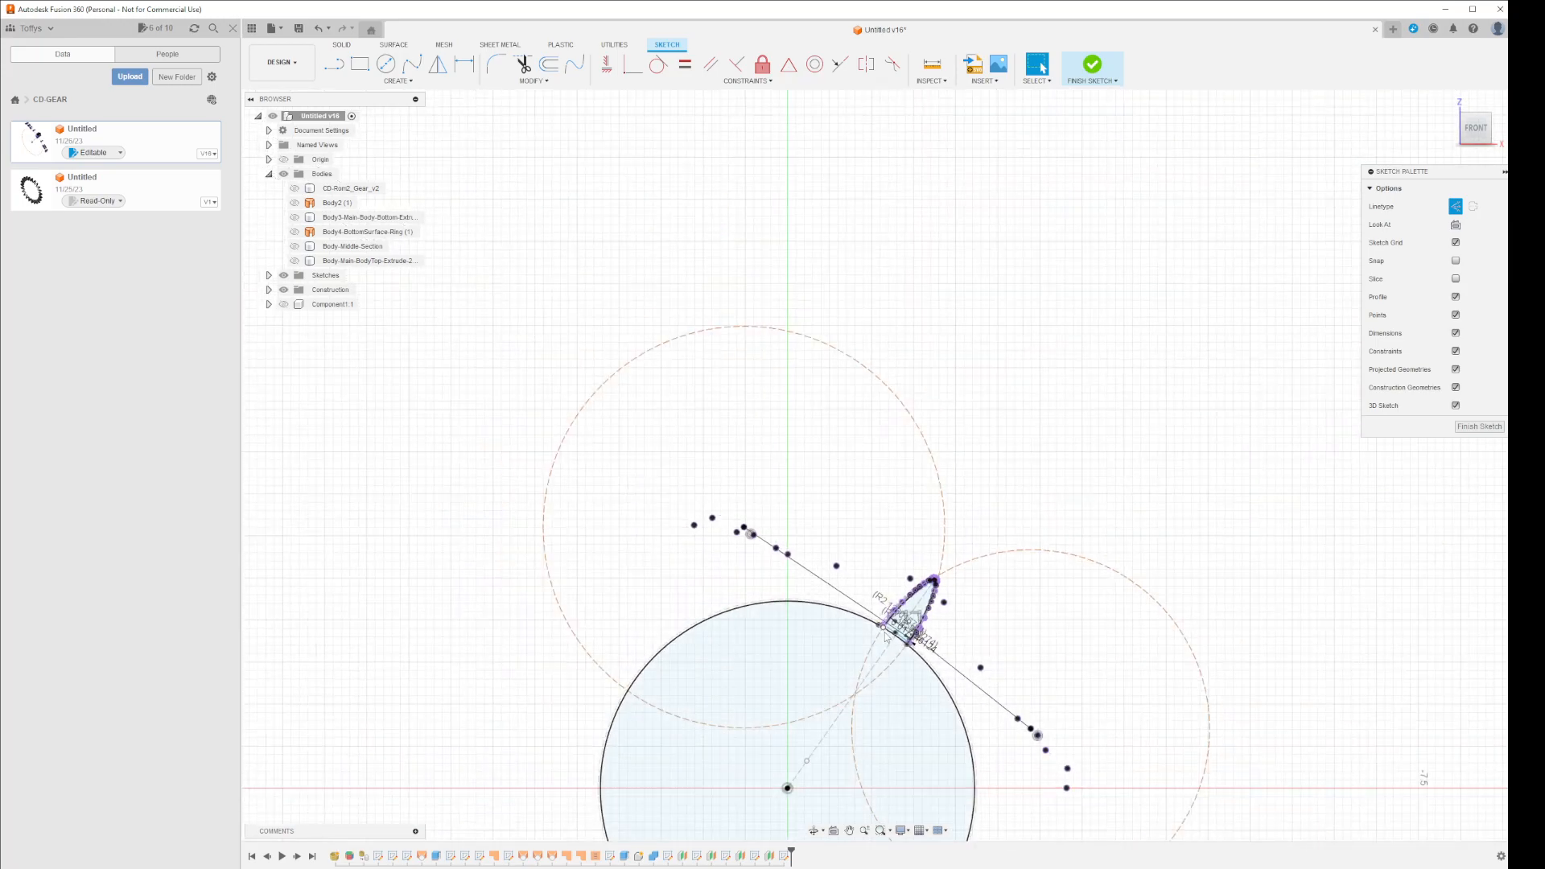
click(1015, 549)
shift+click(946, 516)
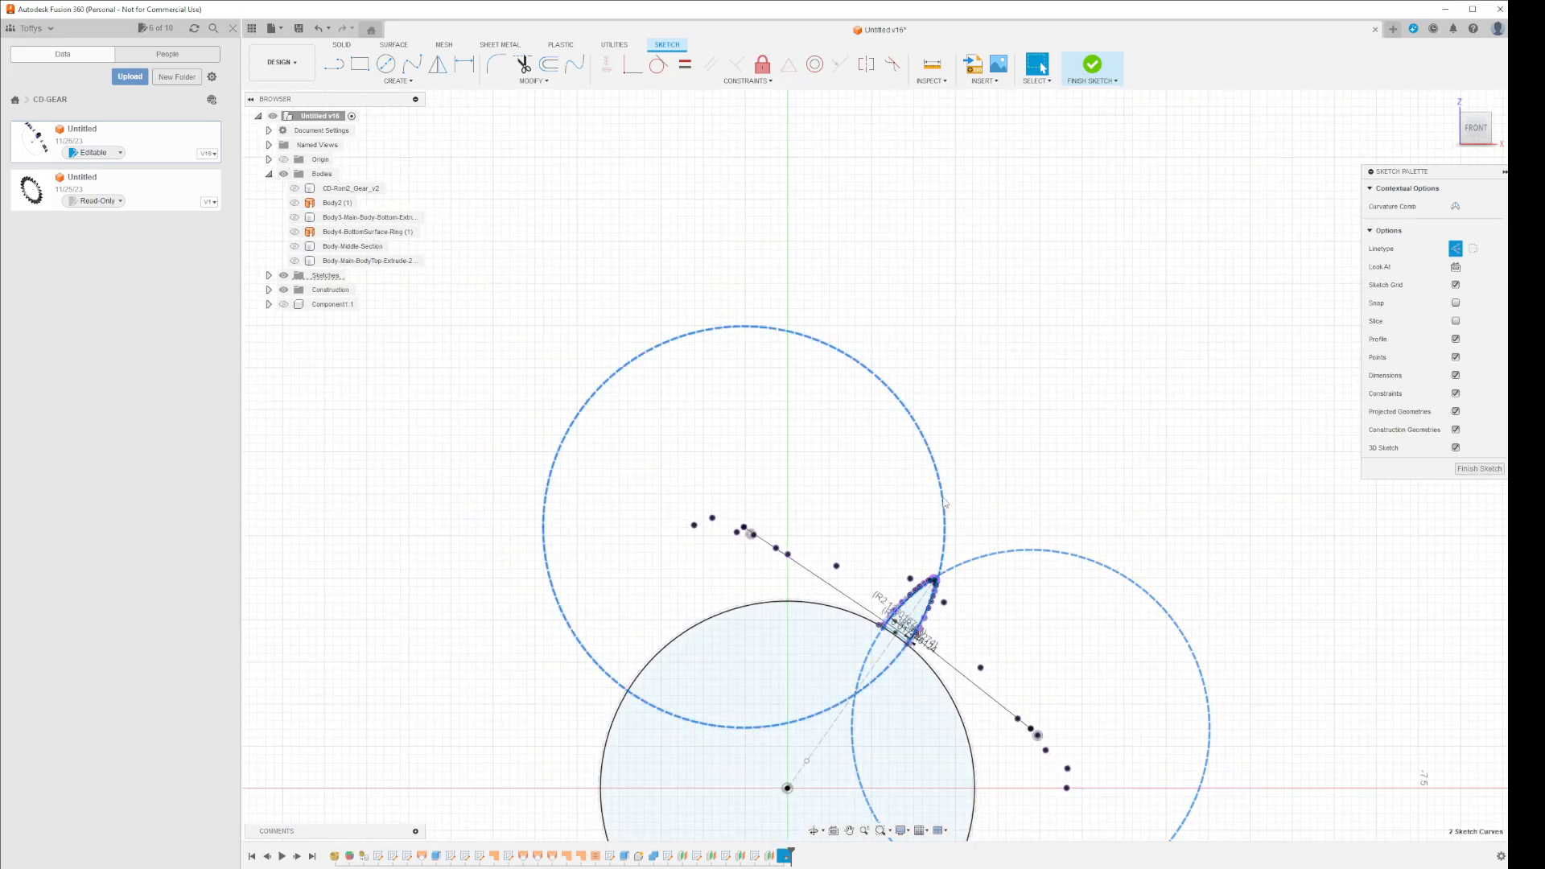
key(Delete)
- Delete the driven radius dimensions from the lowest arcs of both tooth flanks
scroll(899, 642, up, 10)
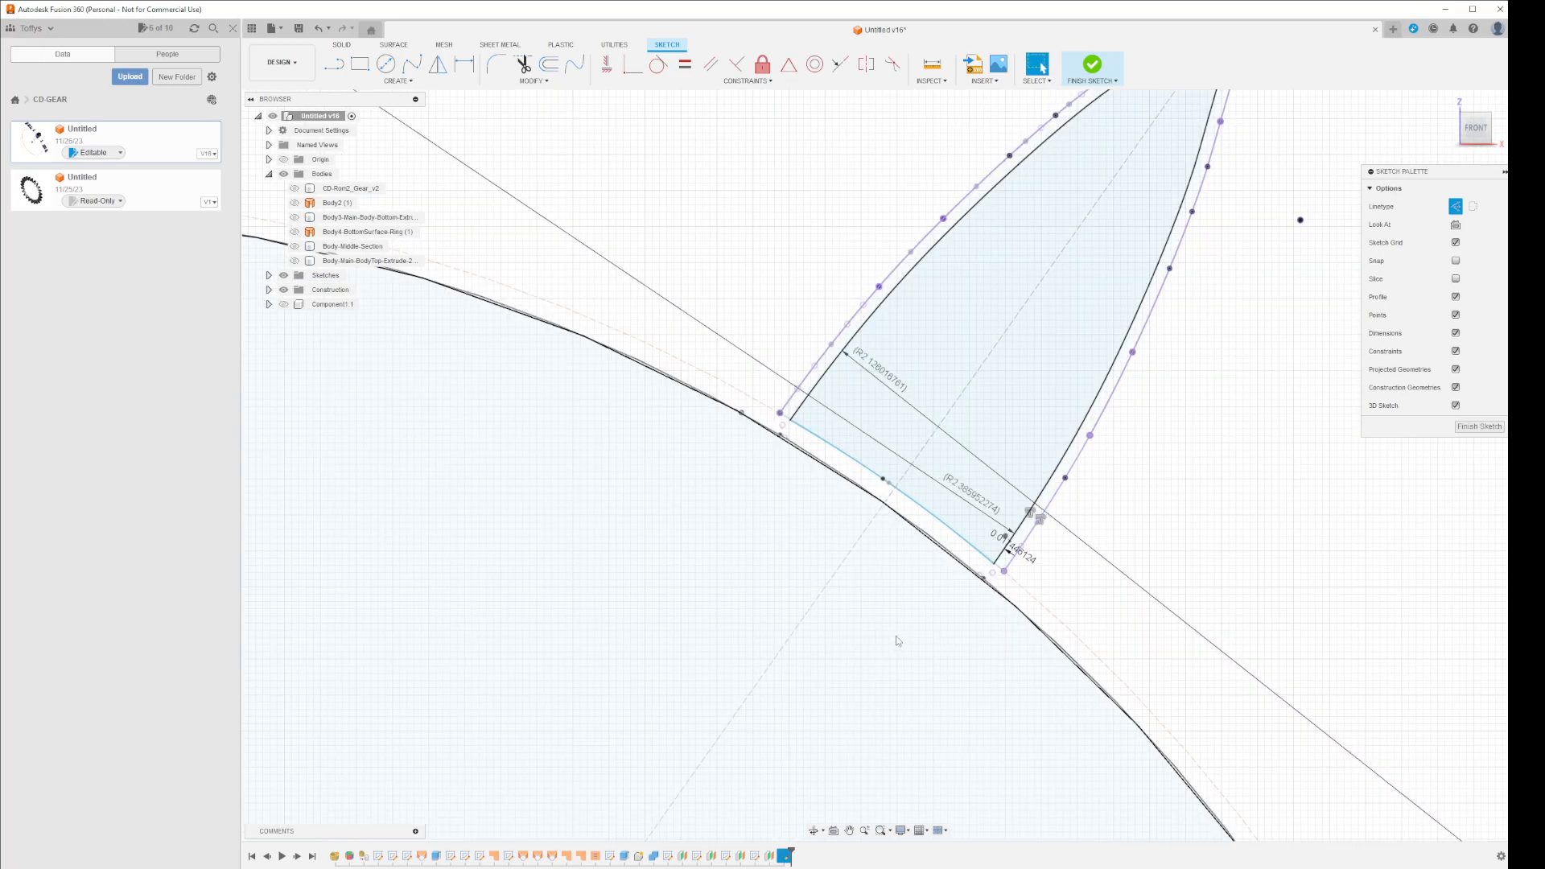
click(880, 370)
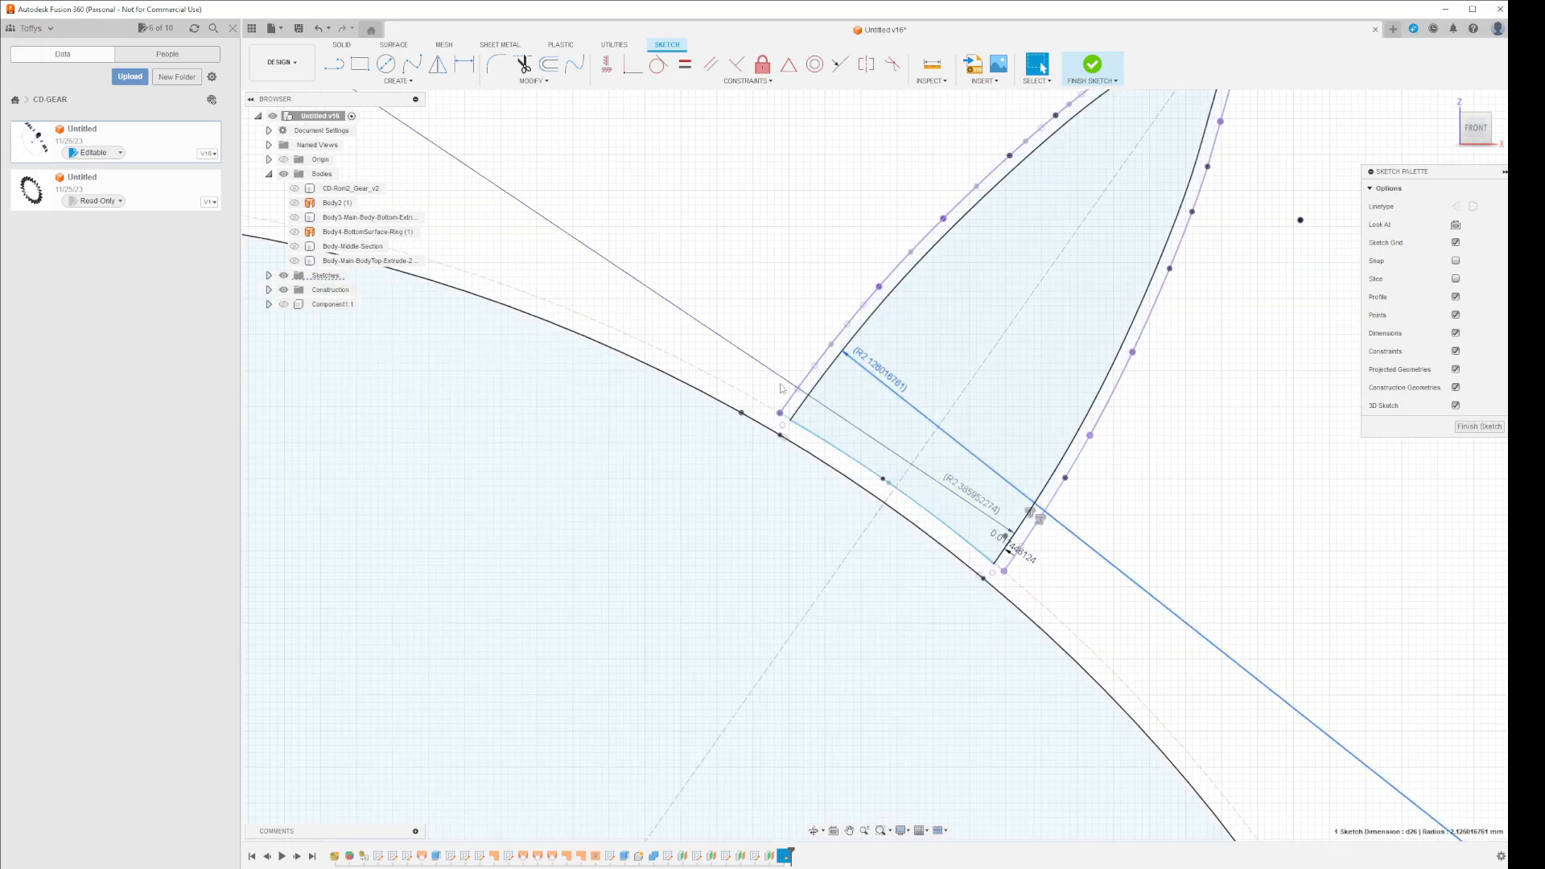
ctrl+click(765, 373)
key(Delete)
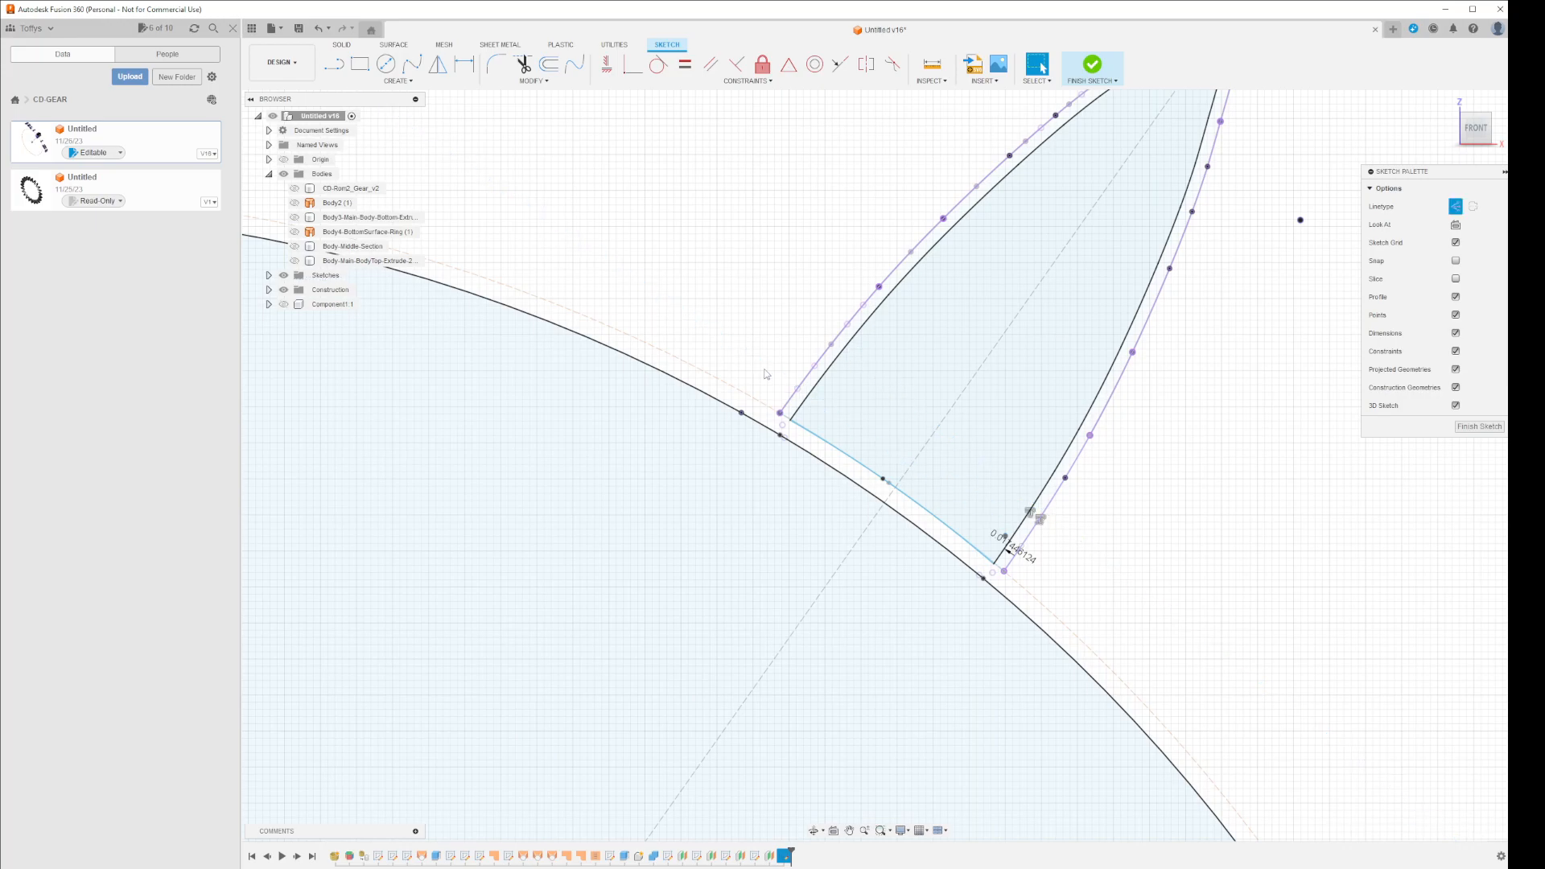
- Place a sketch point at the upper end of the left flank's lowest arc and select the matching endpoint on the right flank
scroll(765, 373, up, 5)
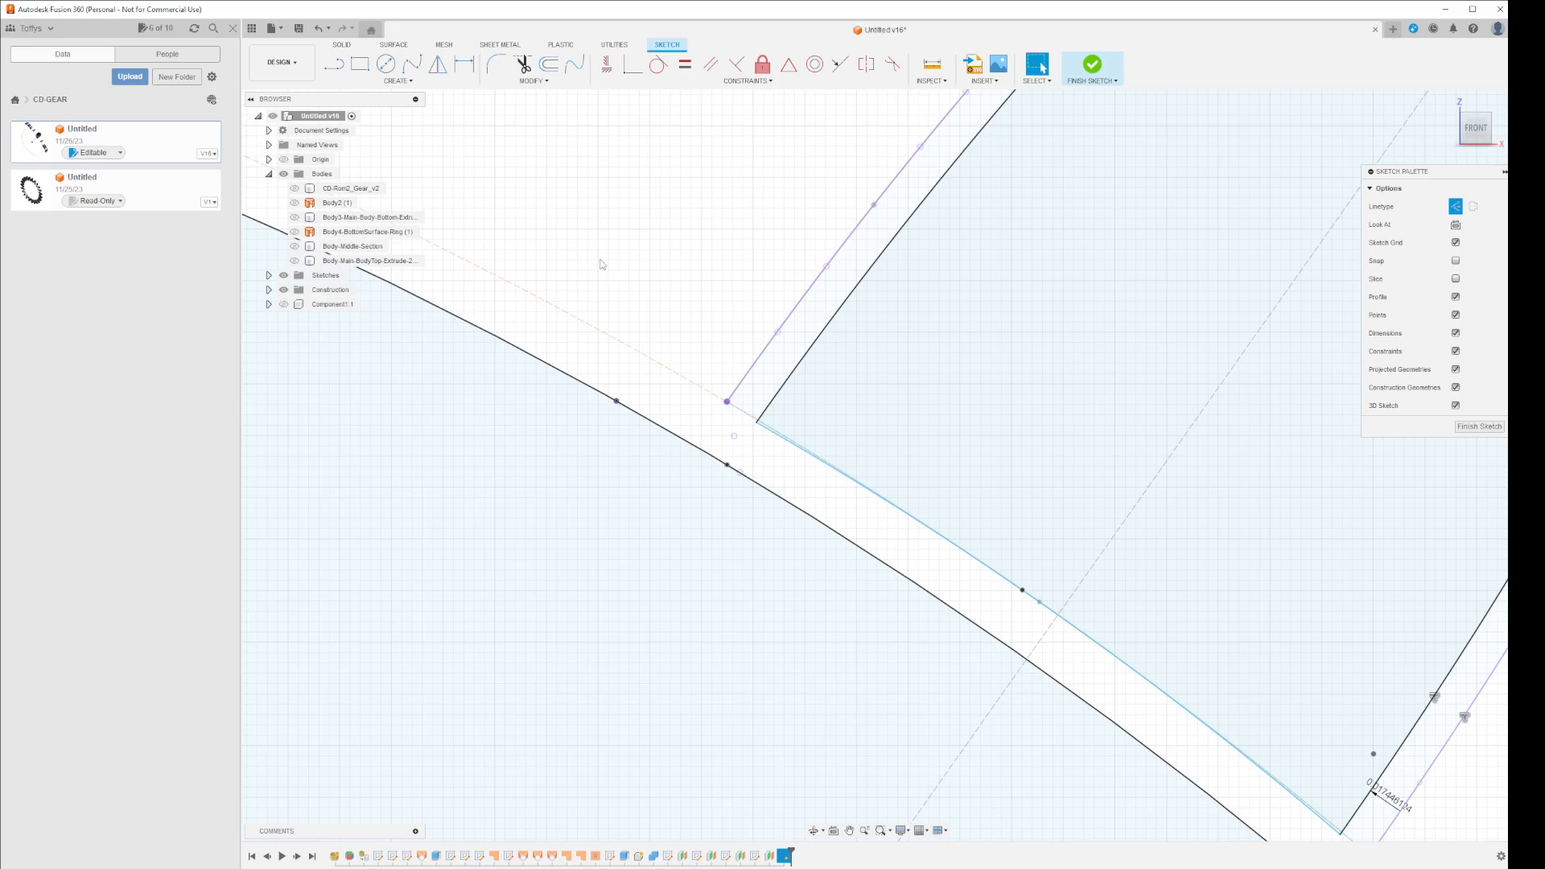
click(395, 81)
click(376, 203)
key(Escape)
click(827, 330)
scroll(826, 330, down, 3)
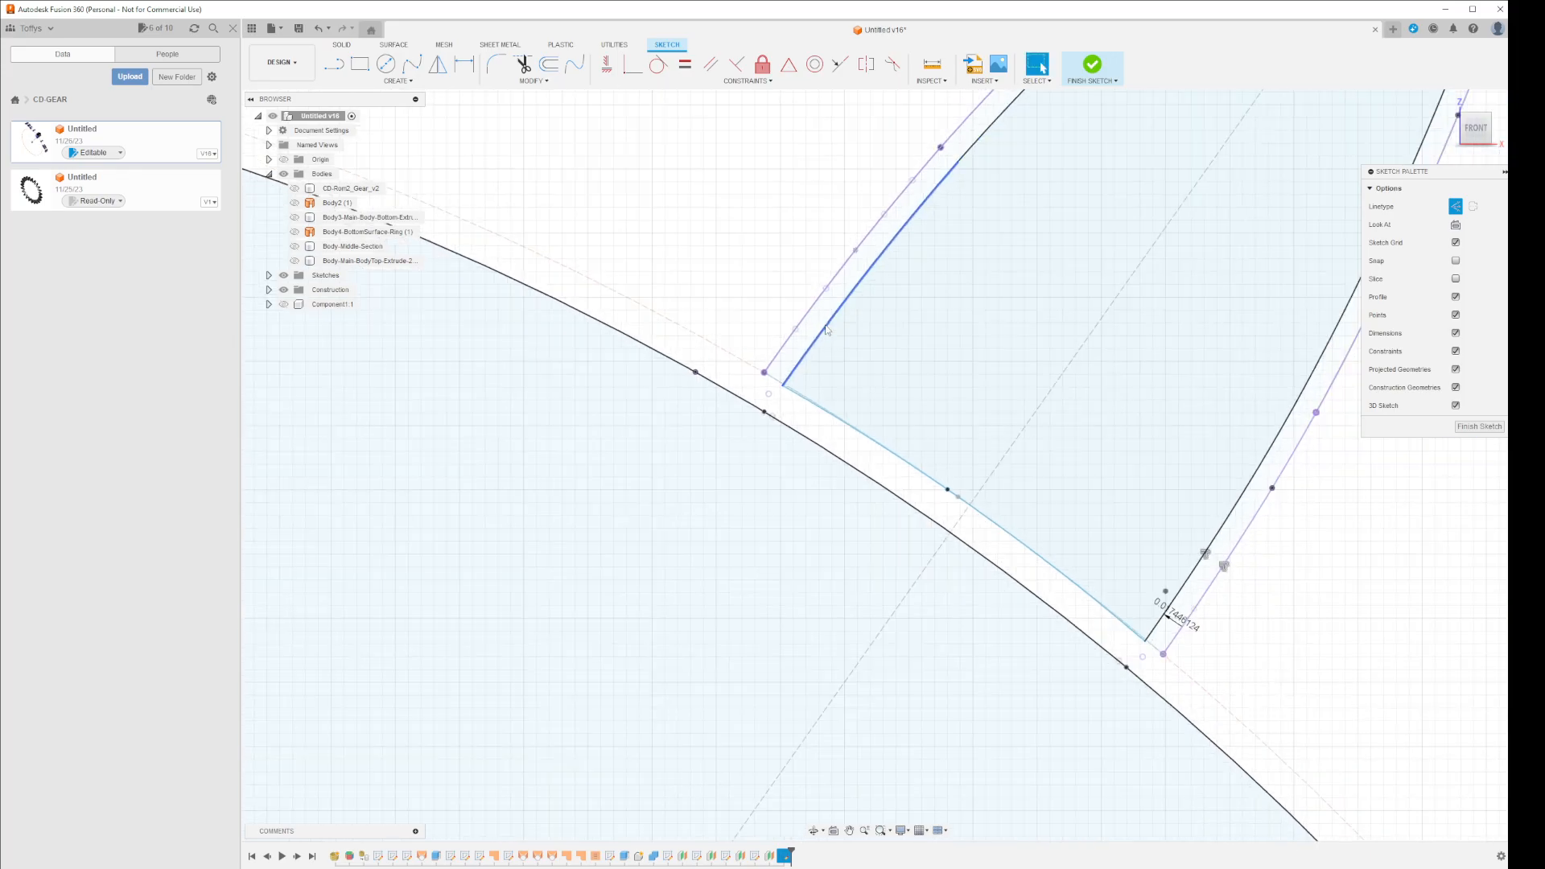
click(925, 204)
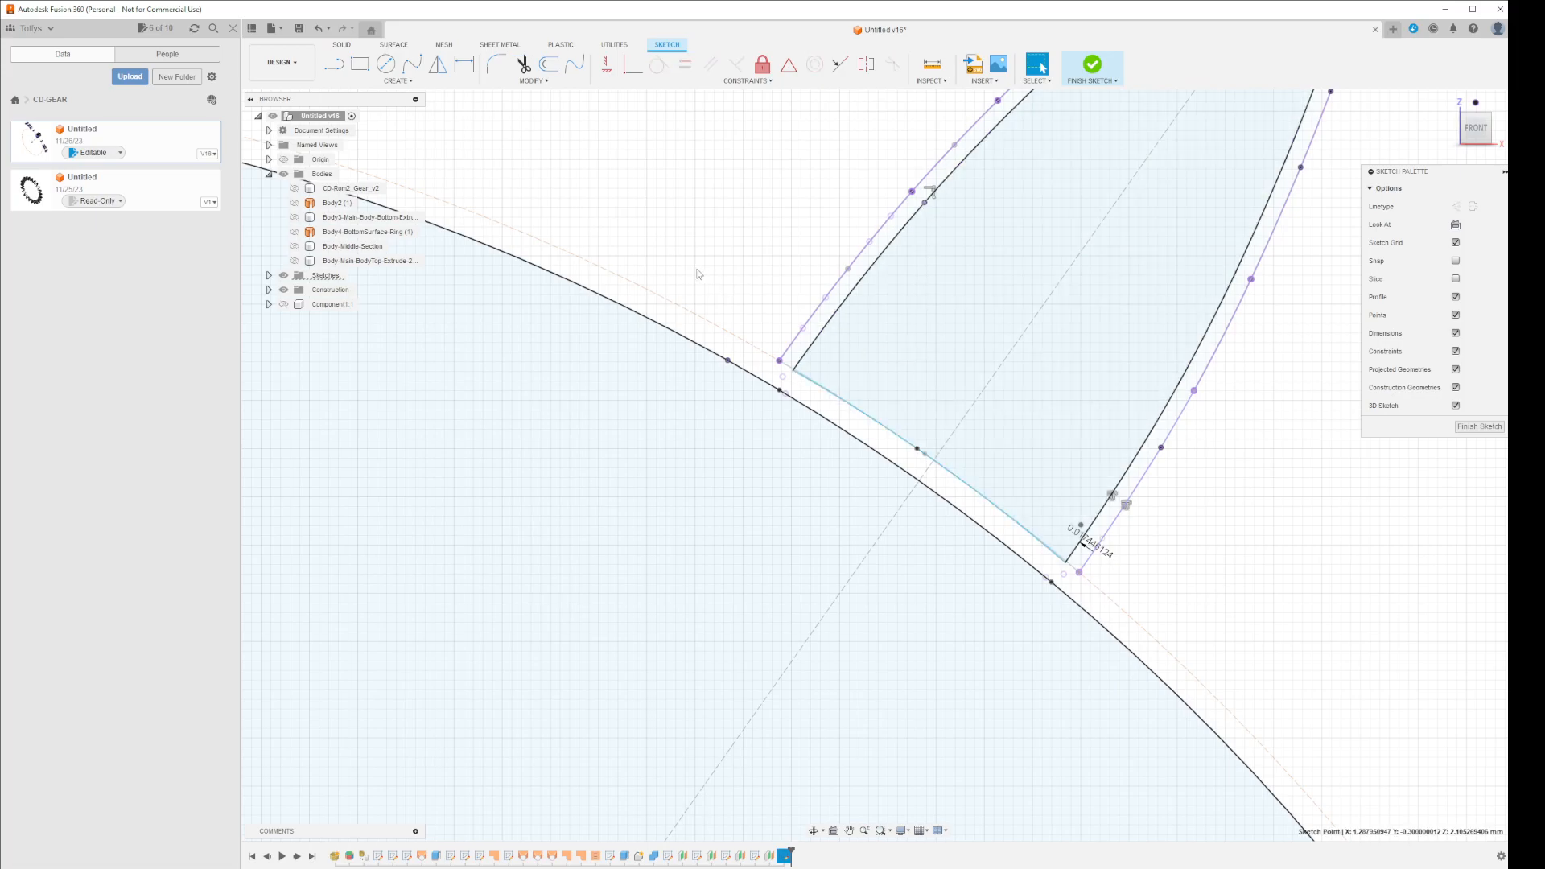
click(400, 82)
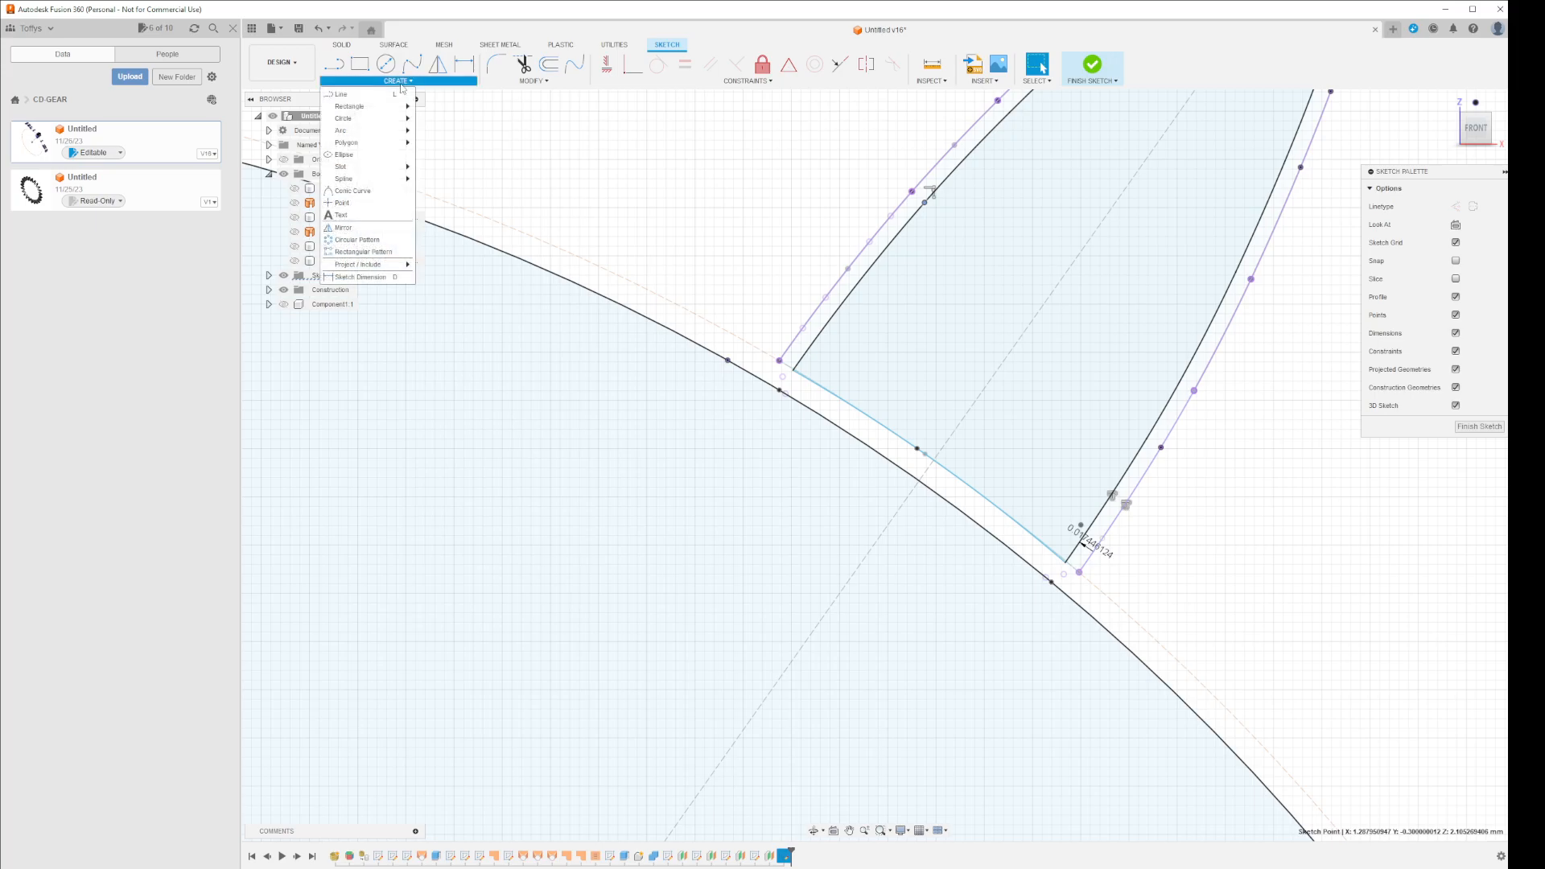
click(362, 206)
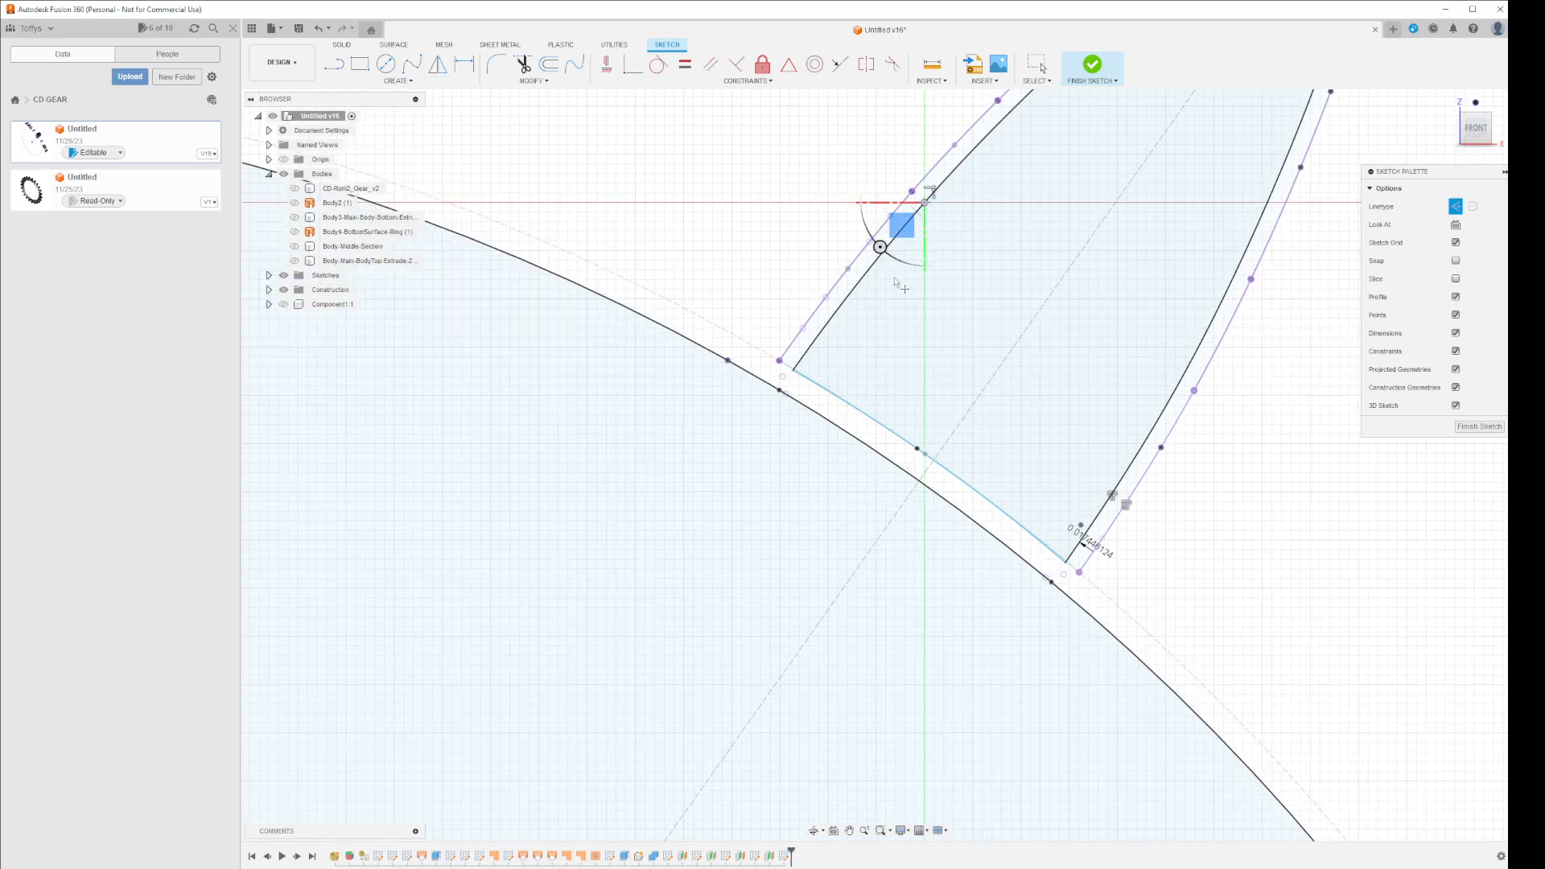
key(Escape)
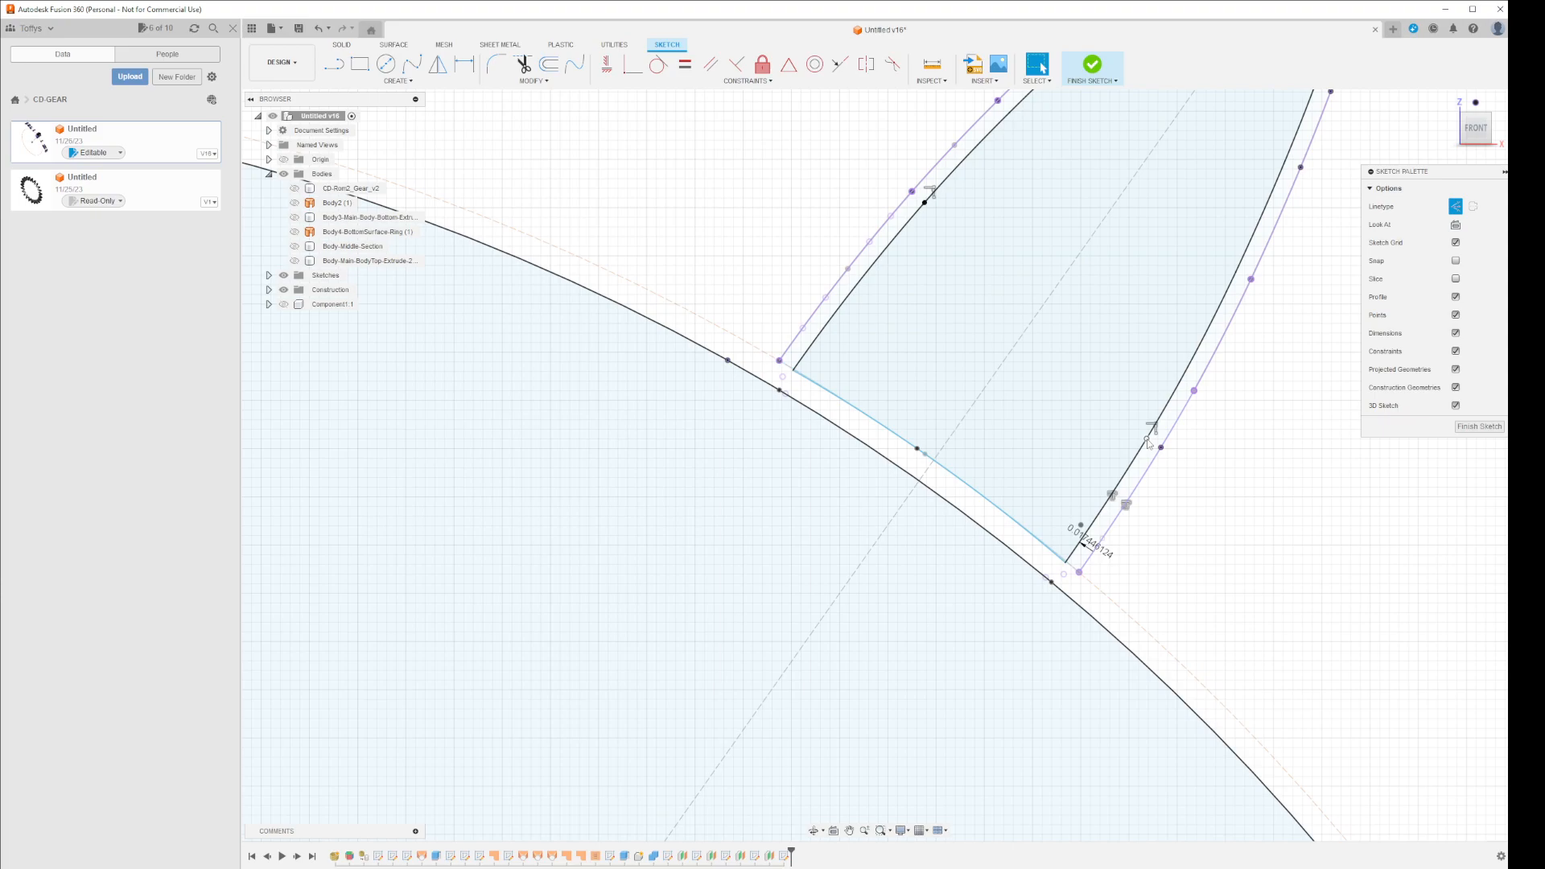
click(778, 361)
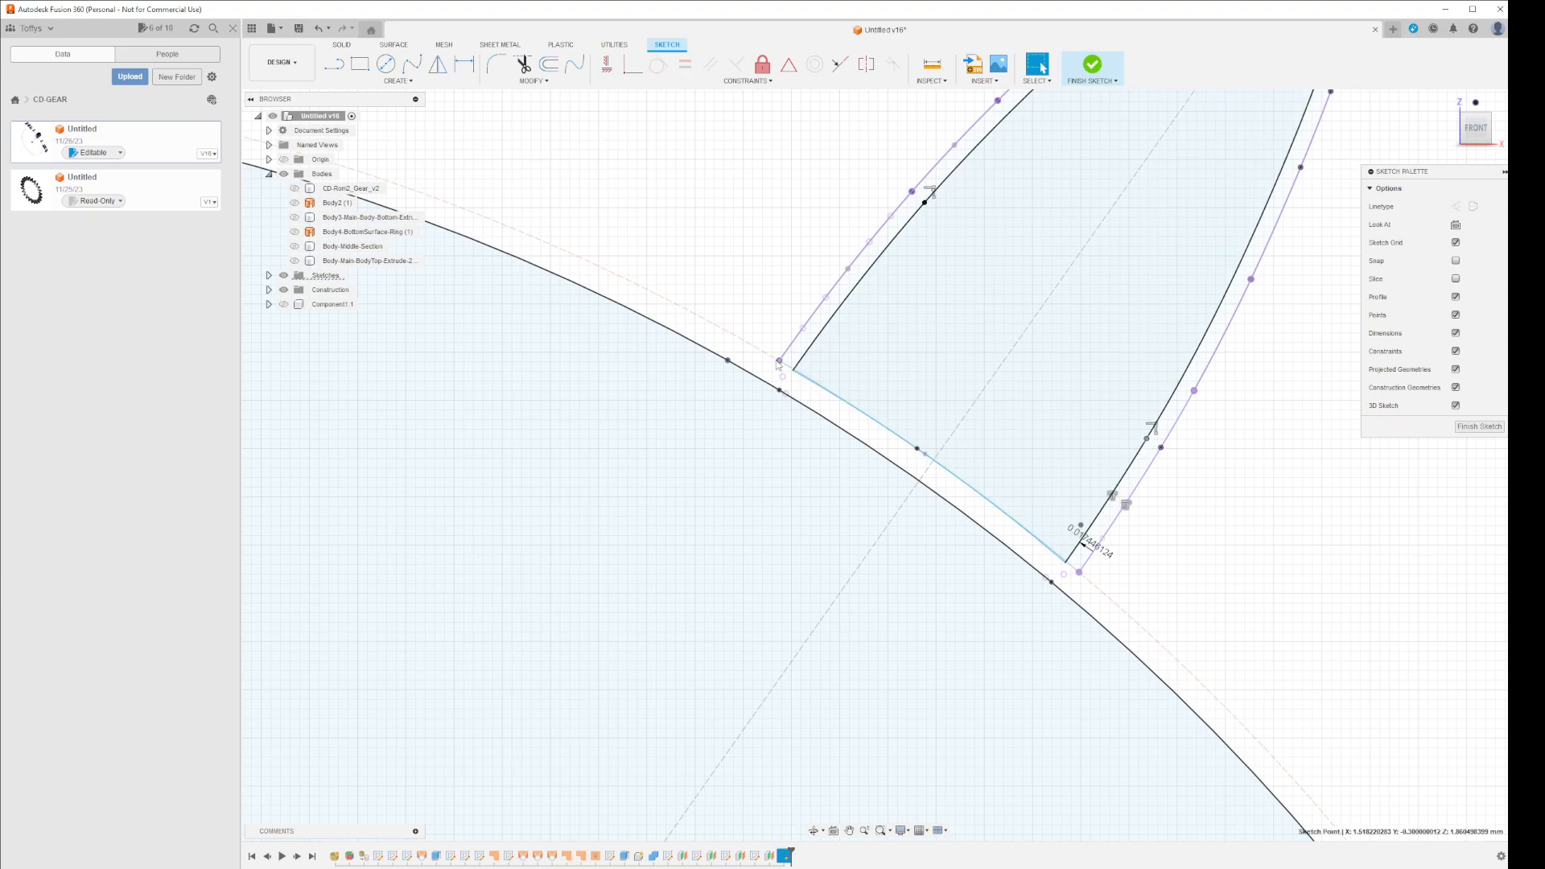
- Place a sketch point at the upper end of the right flank's lowest arc
click(398, 82)
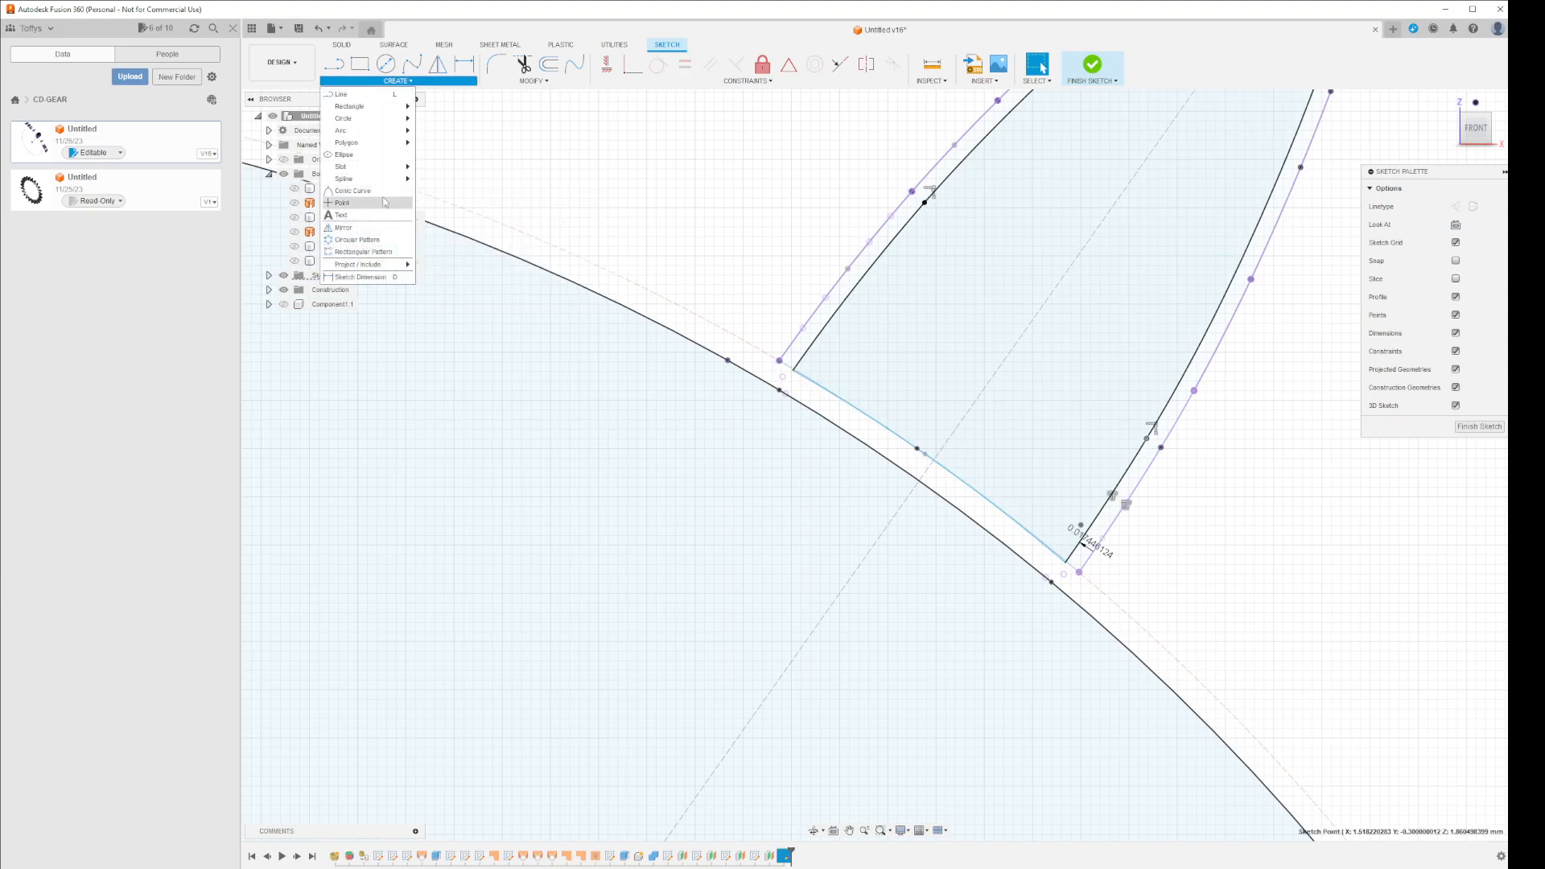
click(350, 197)
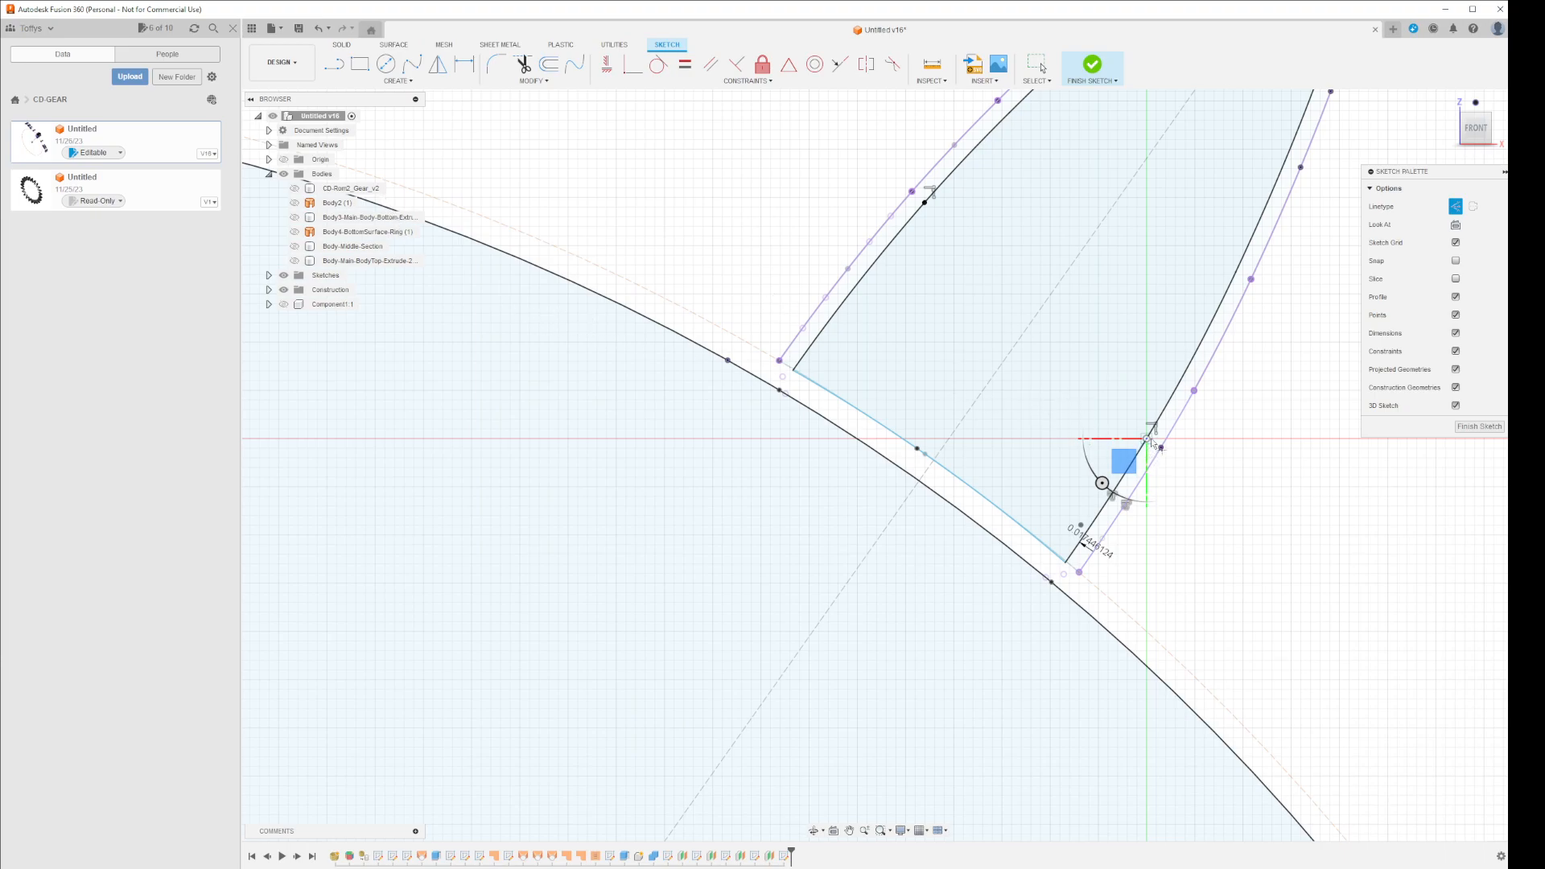
key(Escape)
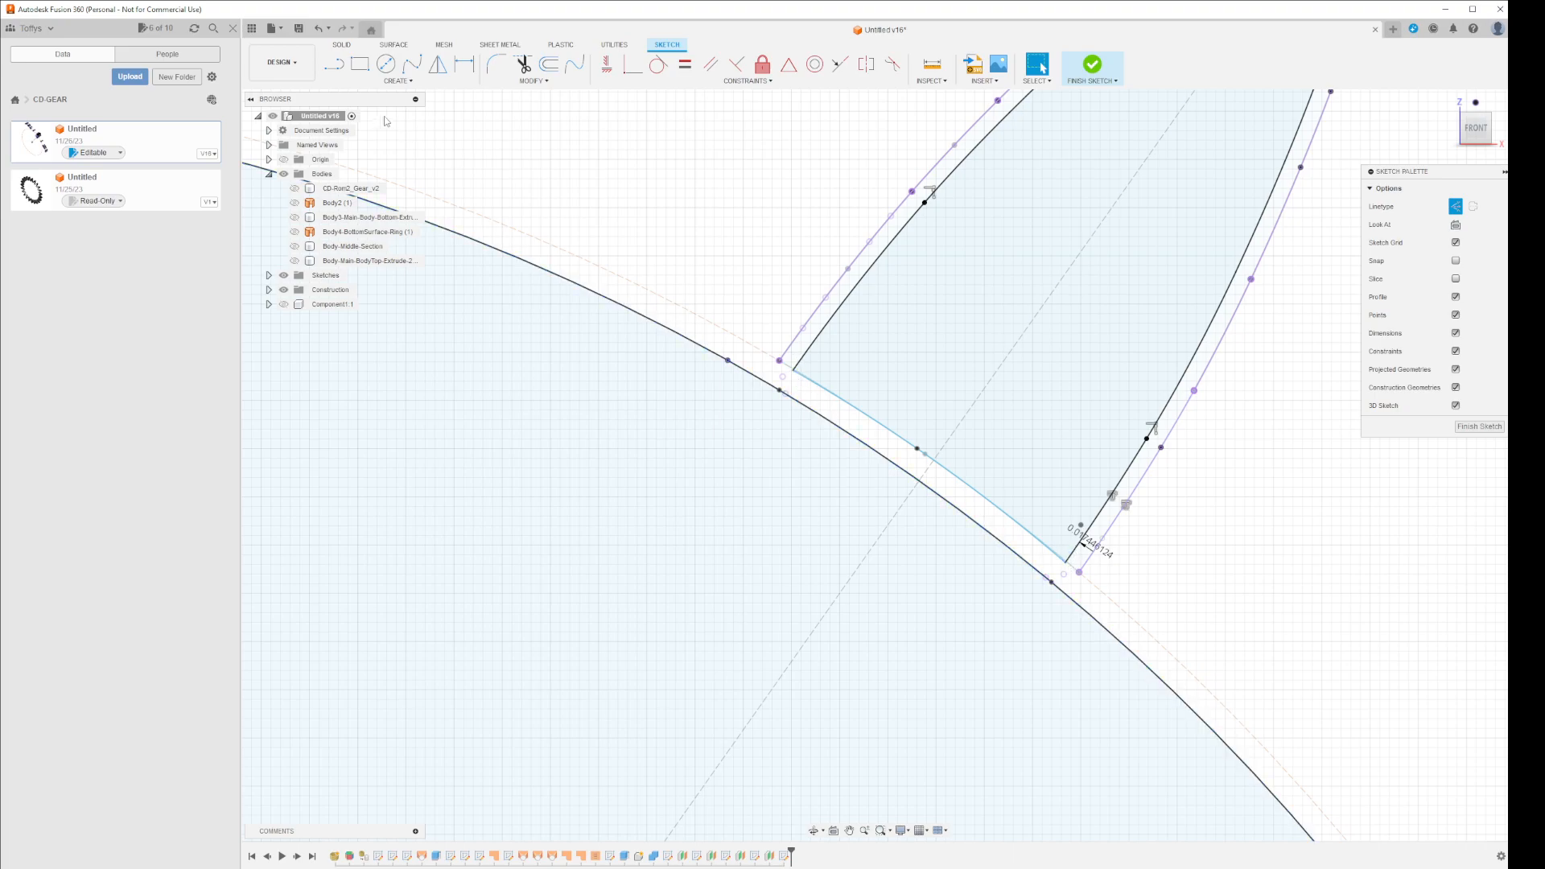
- Draw a 3-point arc from the left flank's upper point to its base-circle point through the old arc's lower end, and make it normal geometry
click(399, 81)
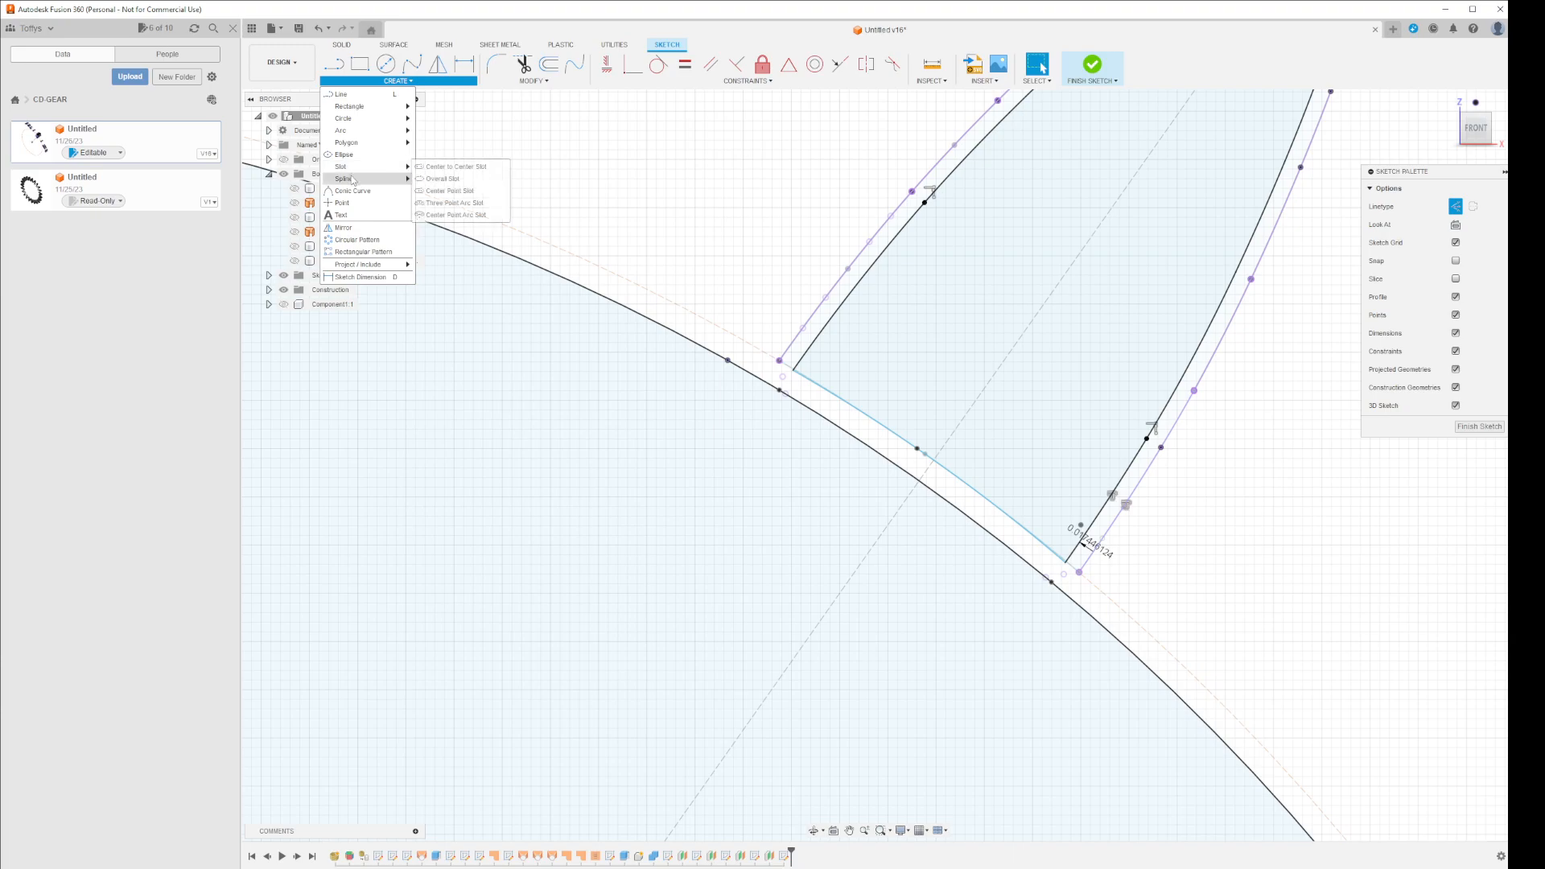
mouse_move(362, 131)
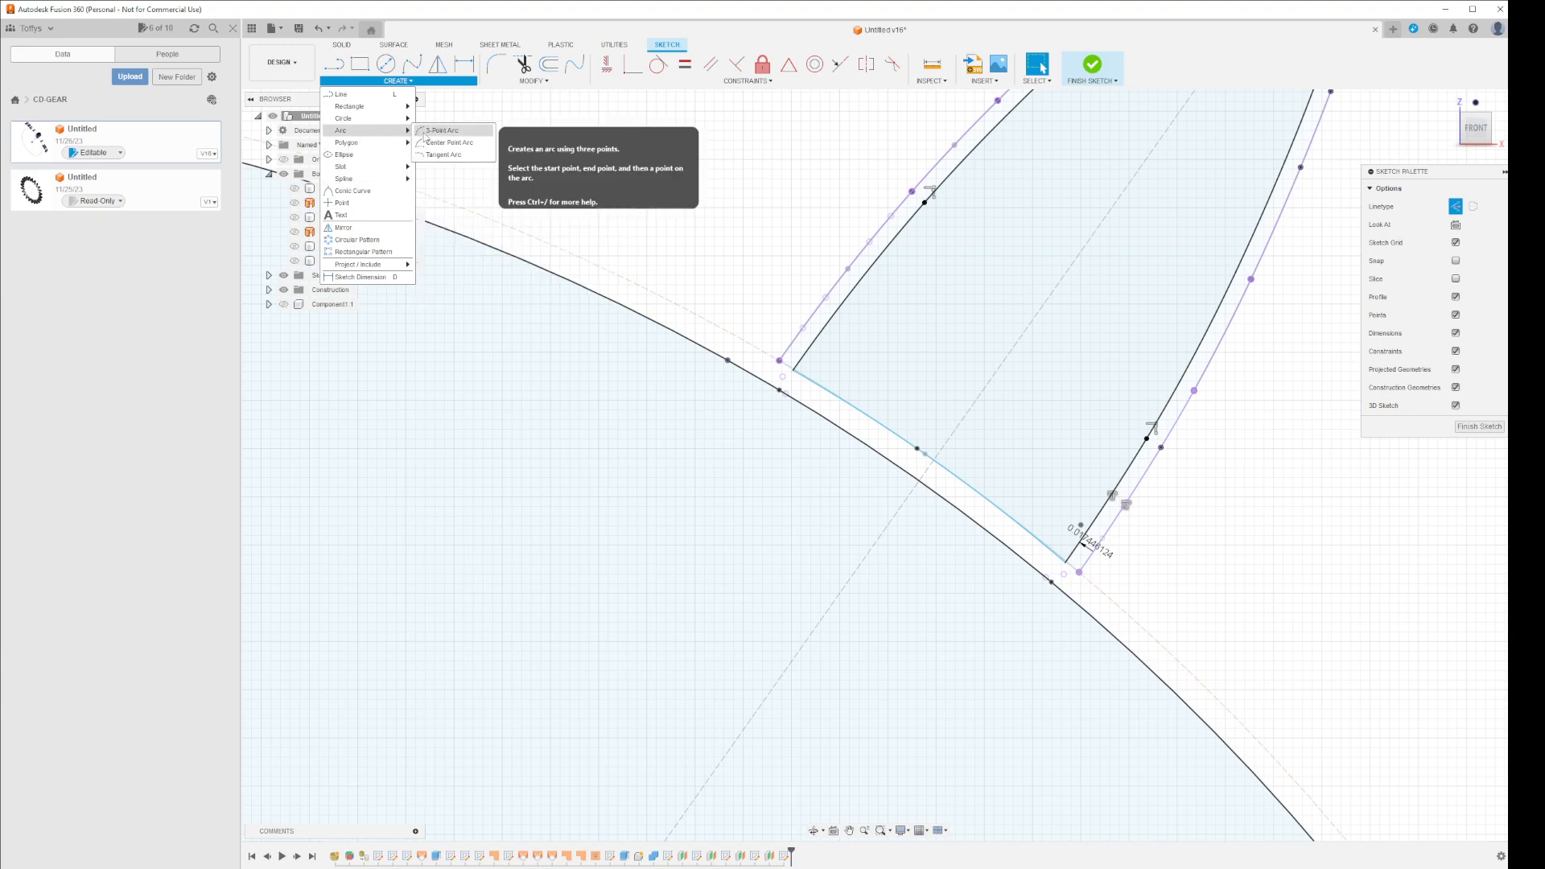
click(423, 131)
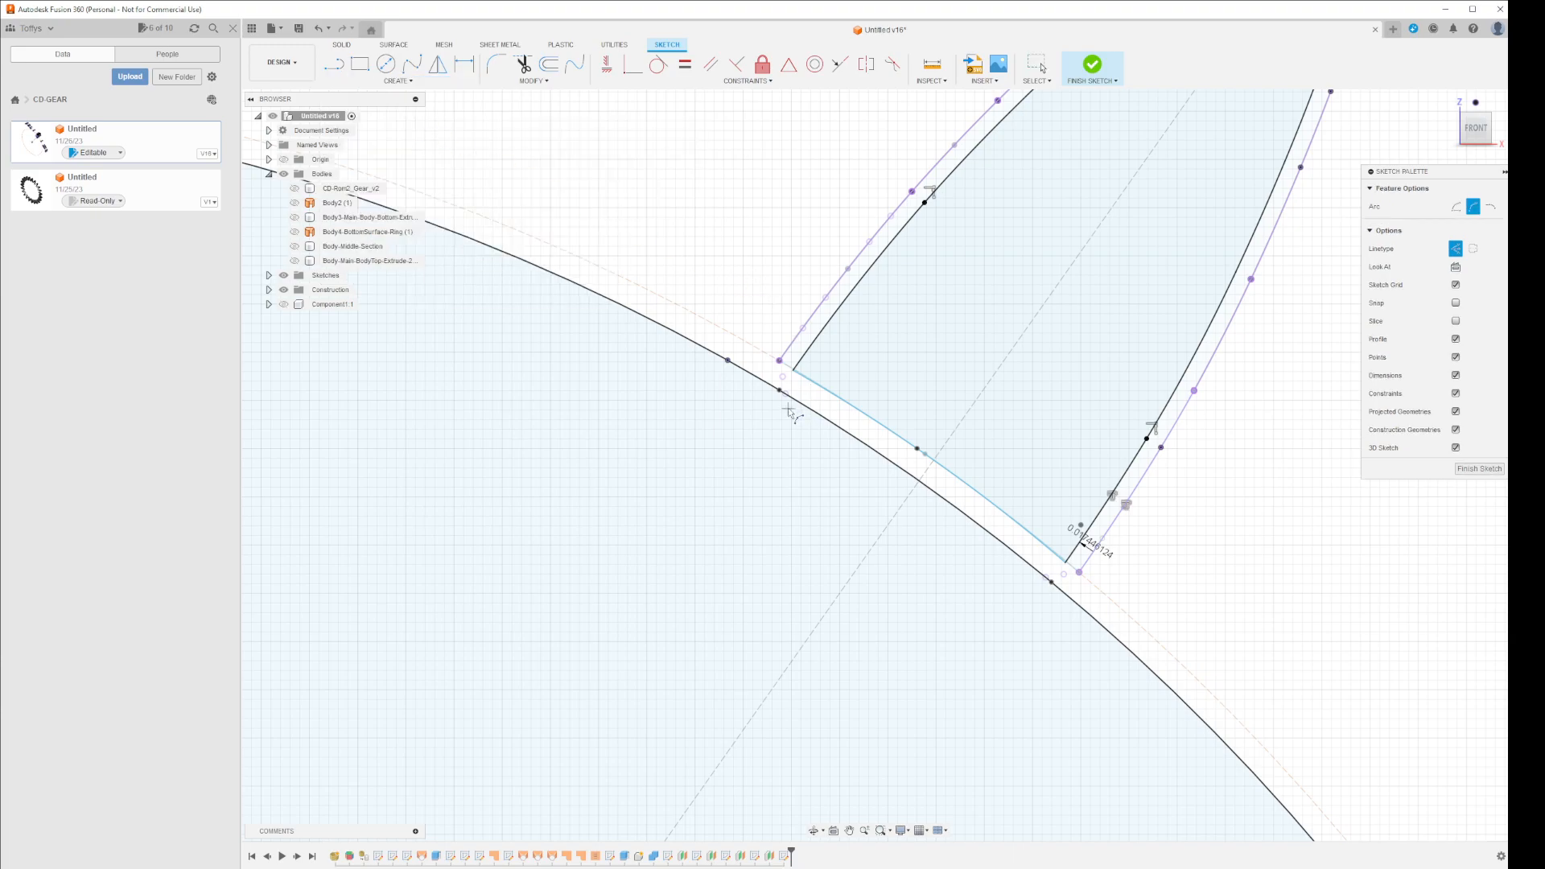
click(925, 202)
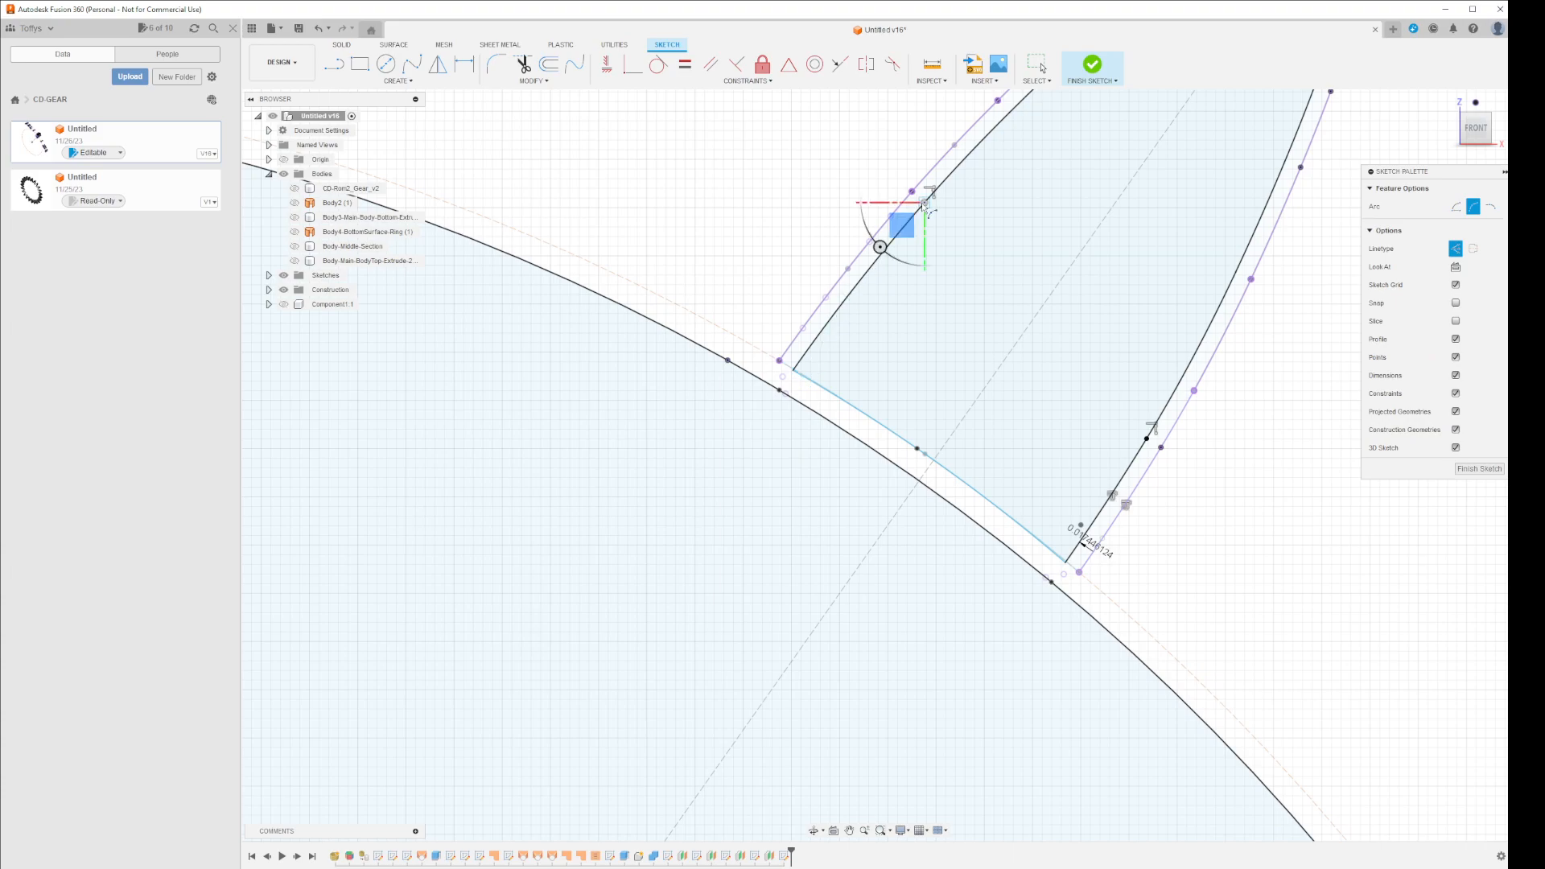
click(779, 390)
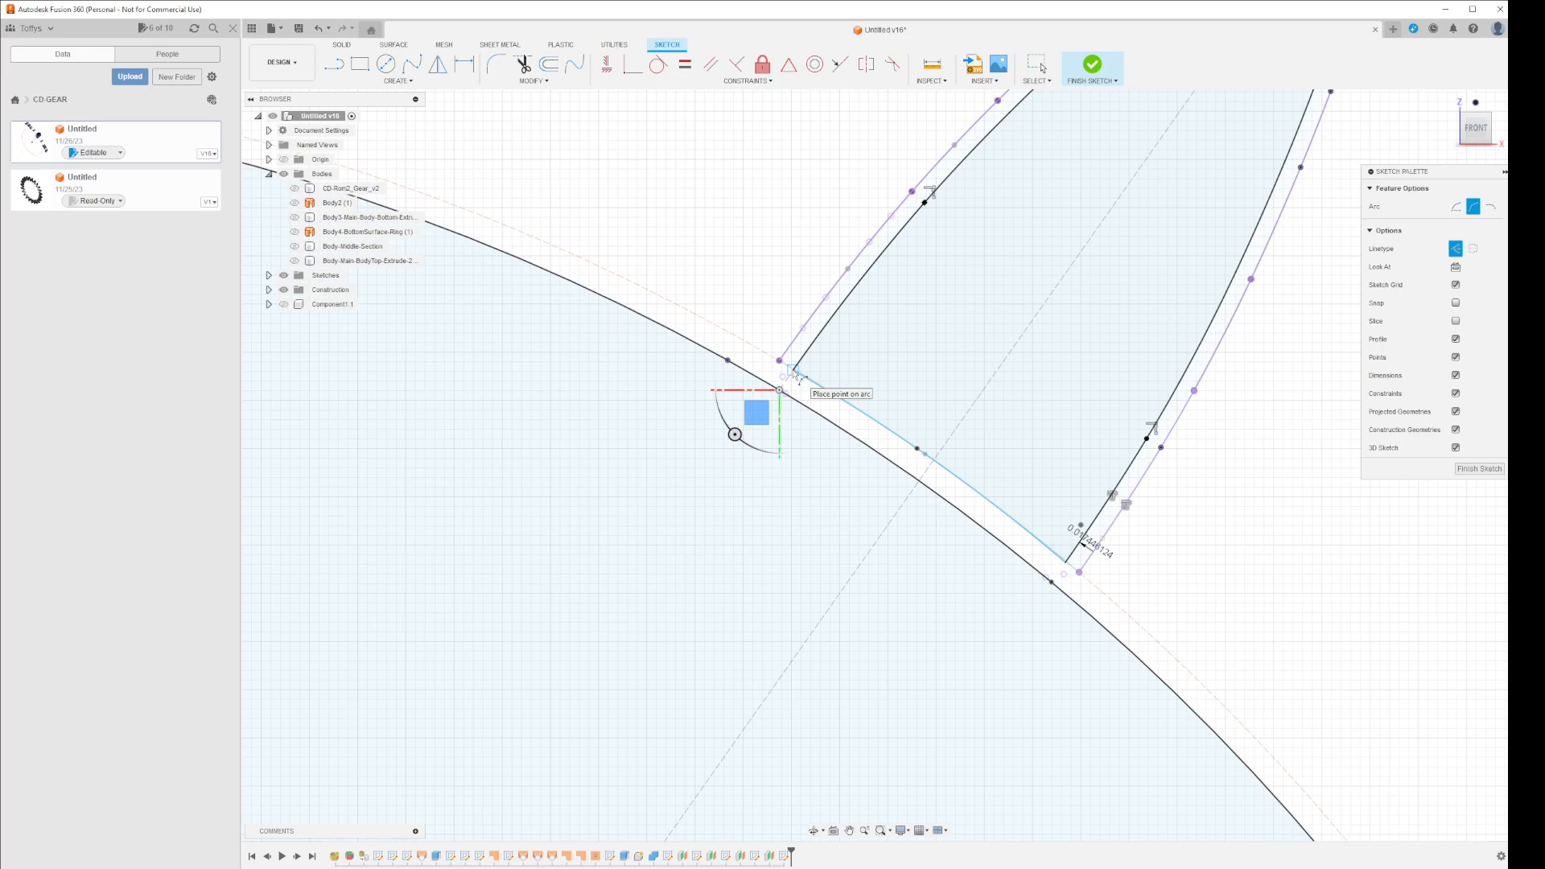
click(791, 370)
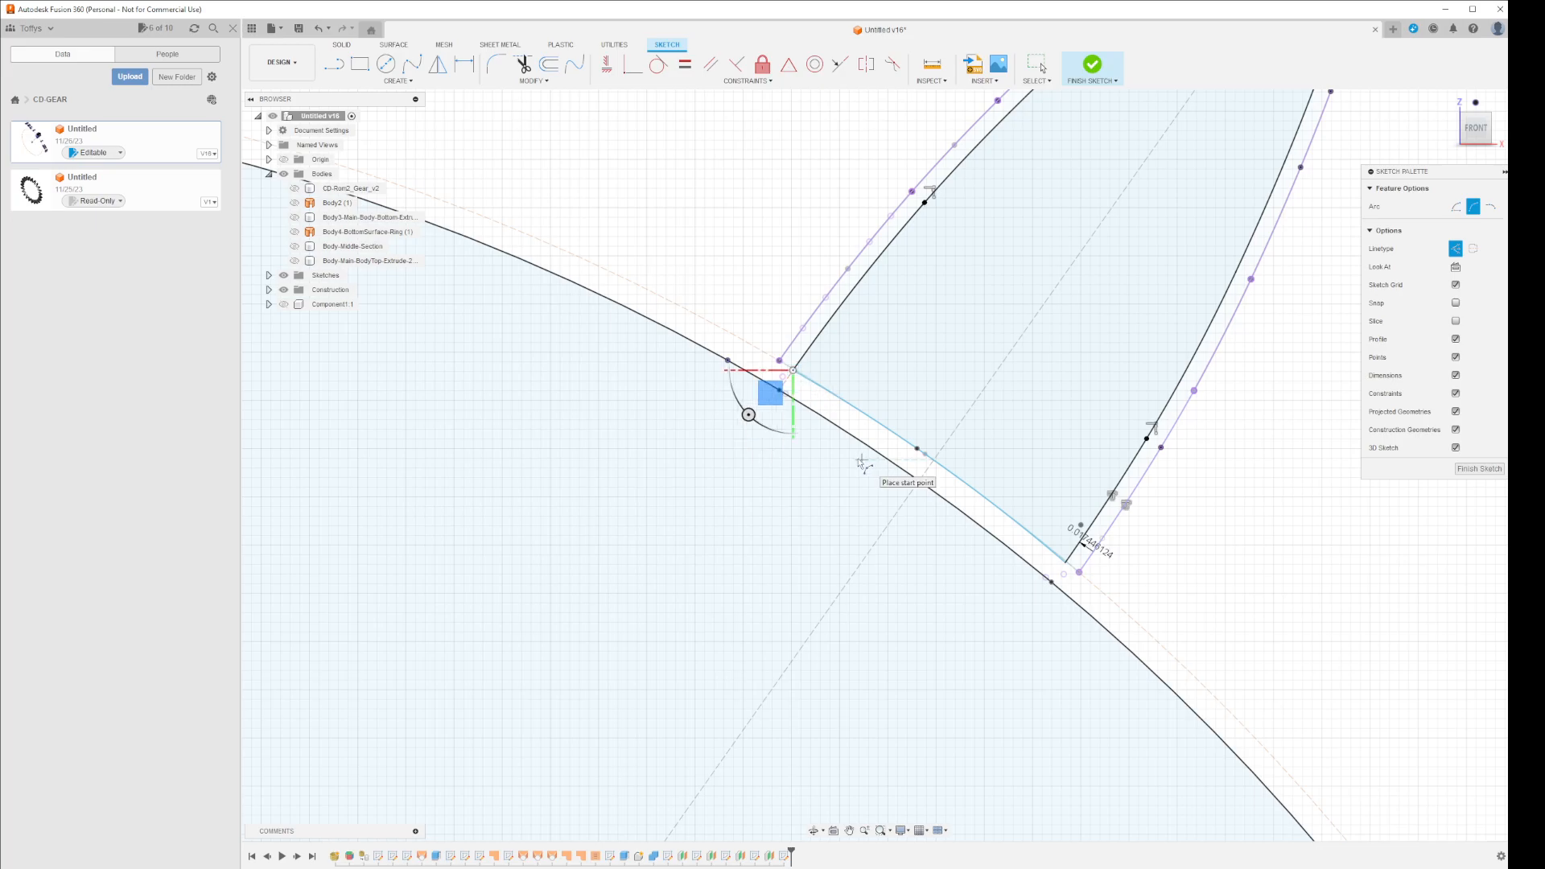
key(Escape)
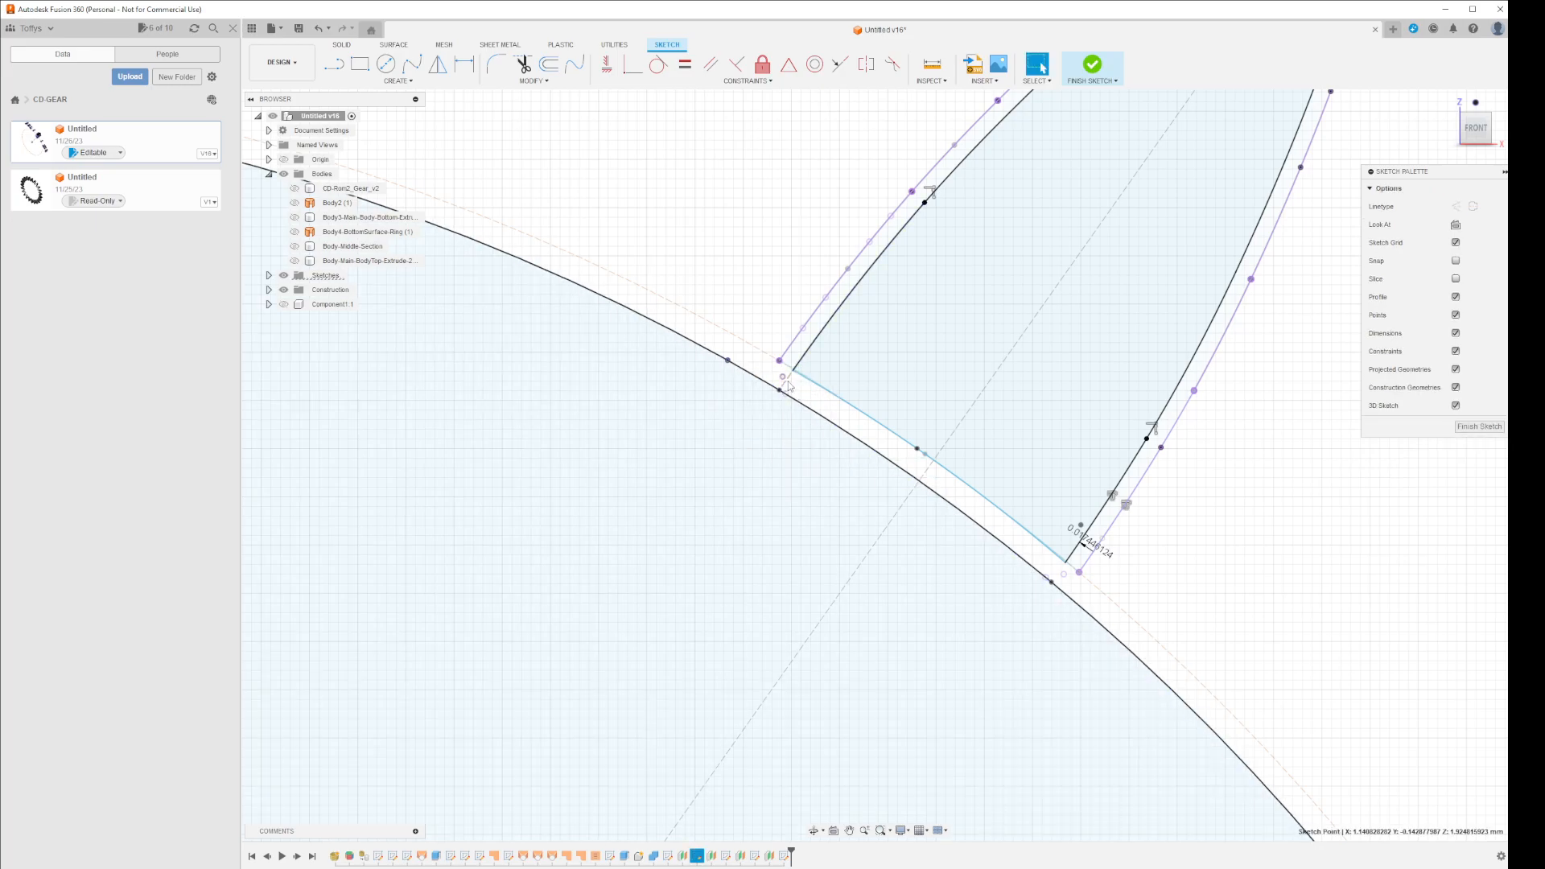
click(785, 382)
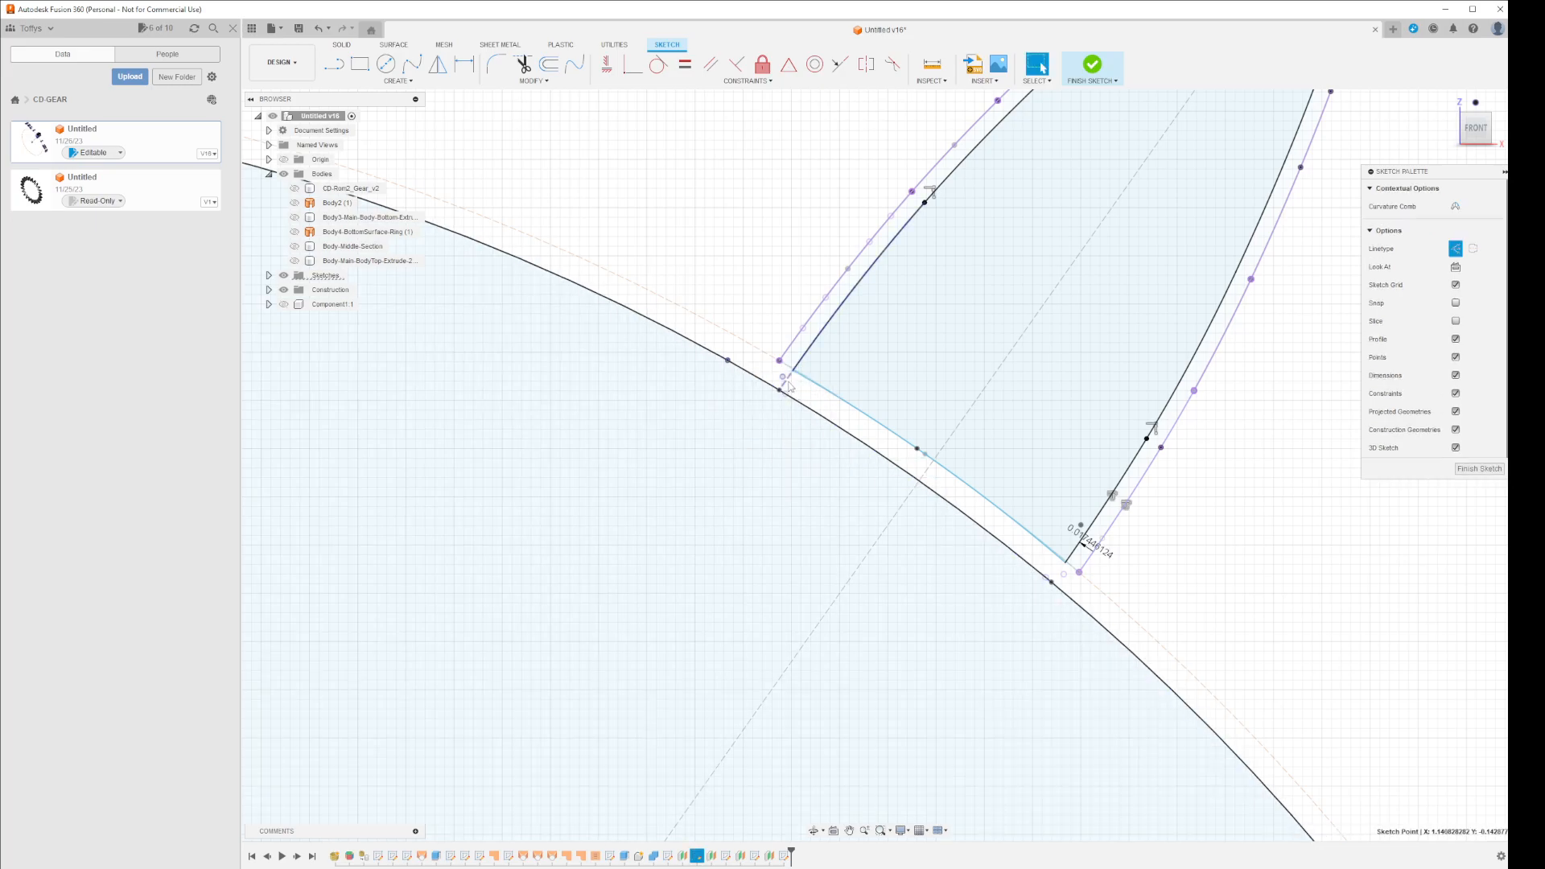
click(1459, 251)
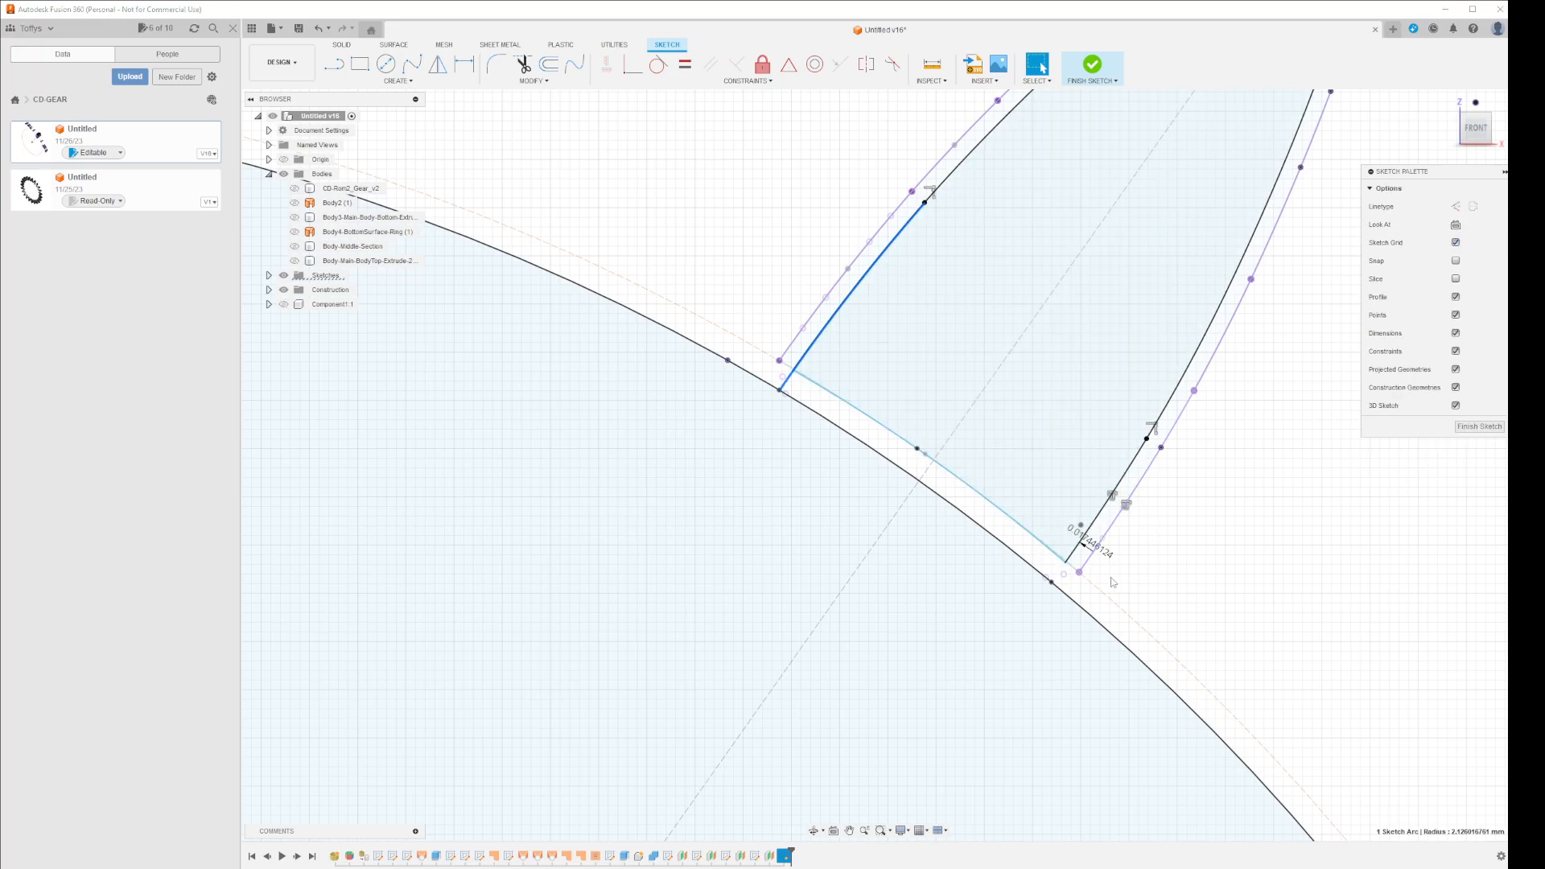
- Draw a 3-point arc between the right flank's base-circle and upper points through the old arc's lower end, and make it normal geometry
click(396, 83)
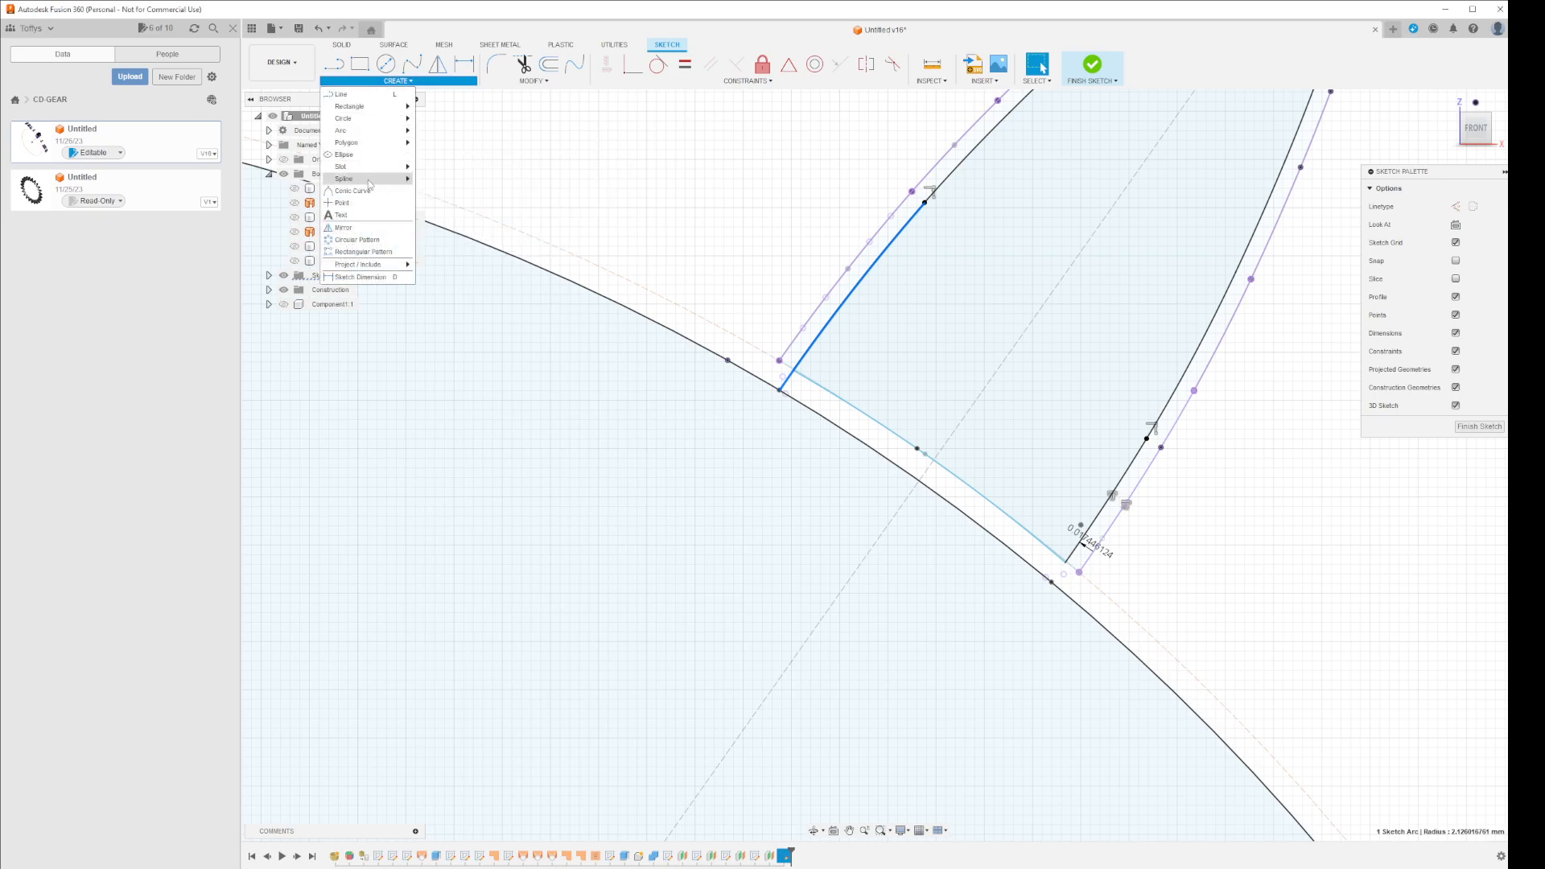
mouse_move(354, 130)
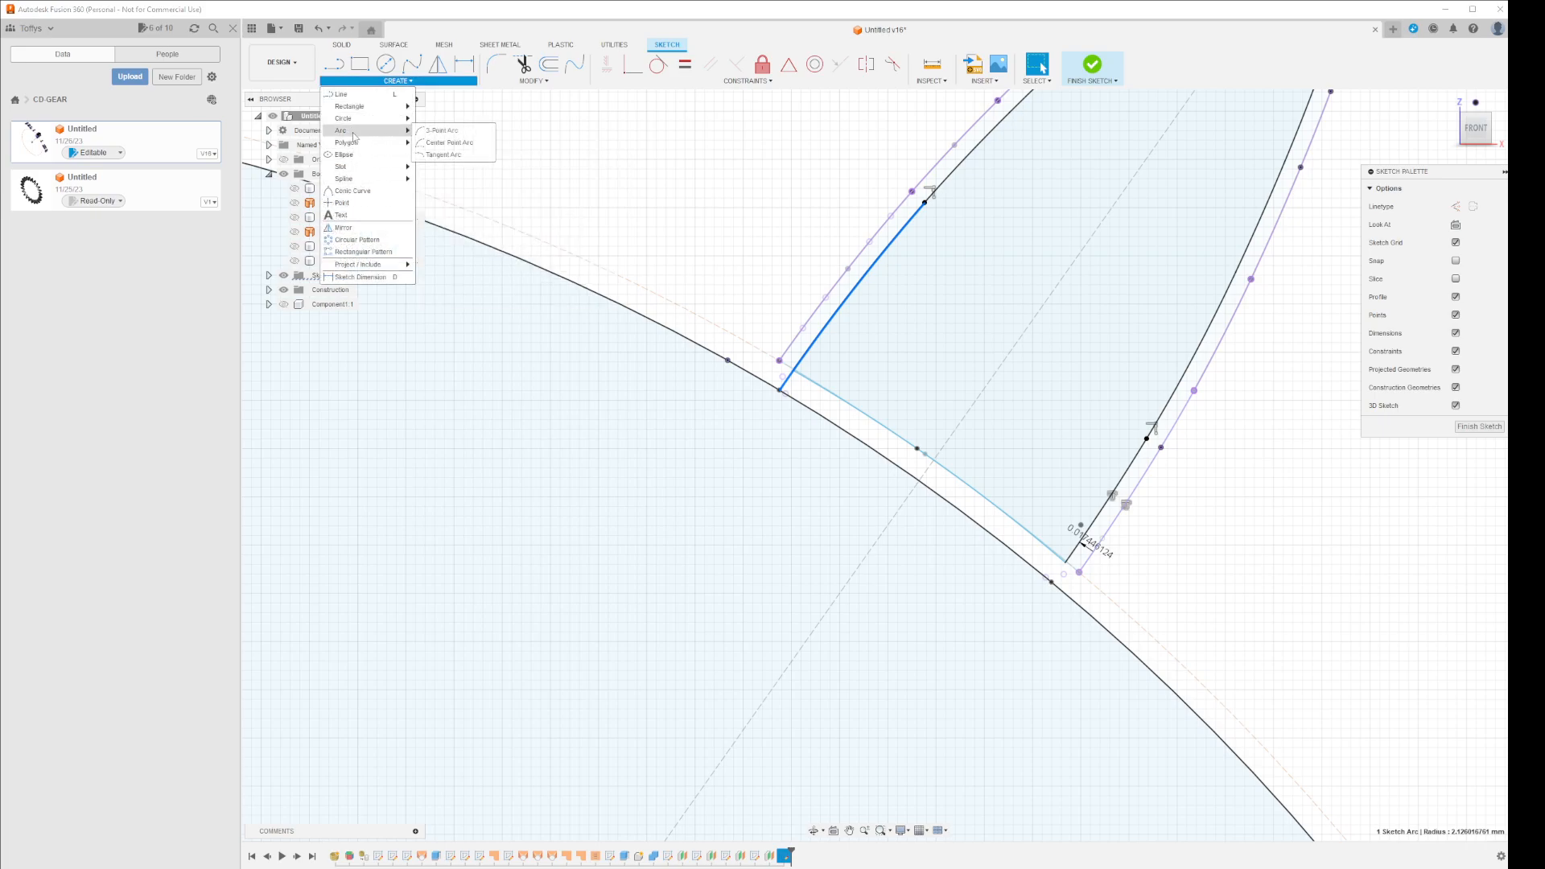
click(449, 143)
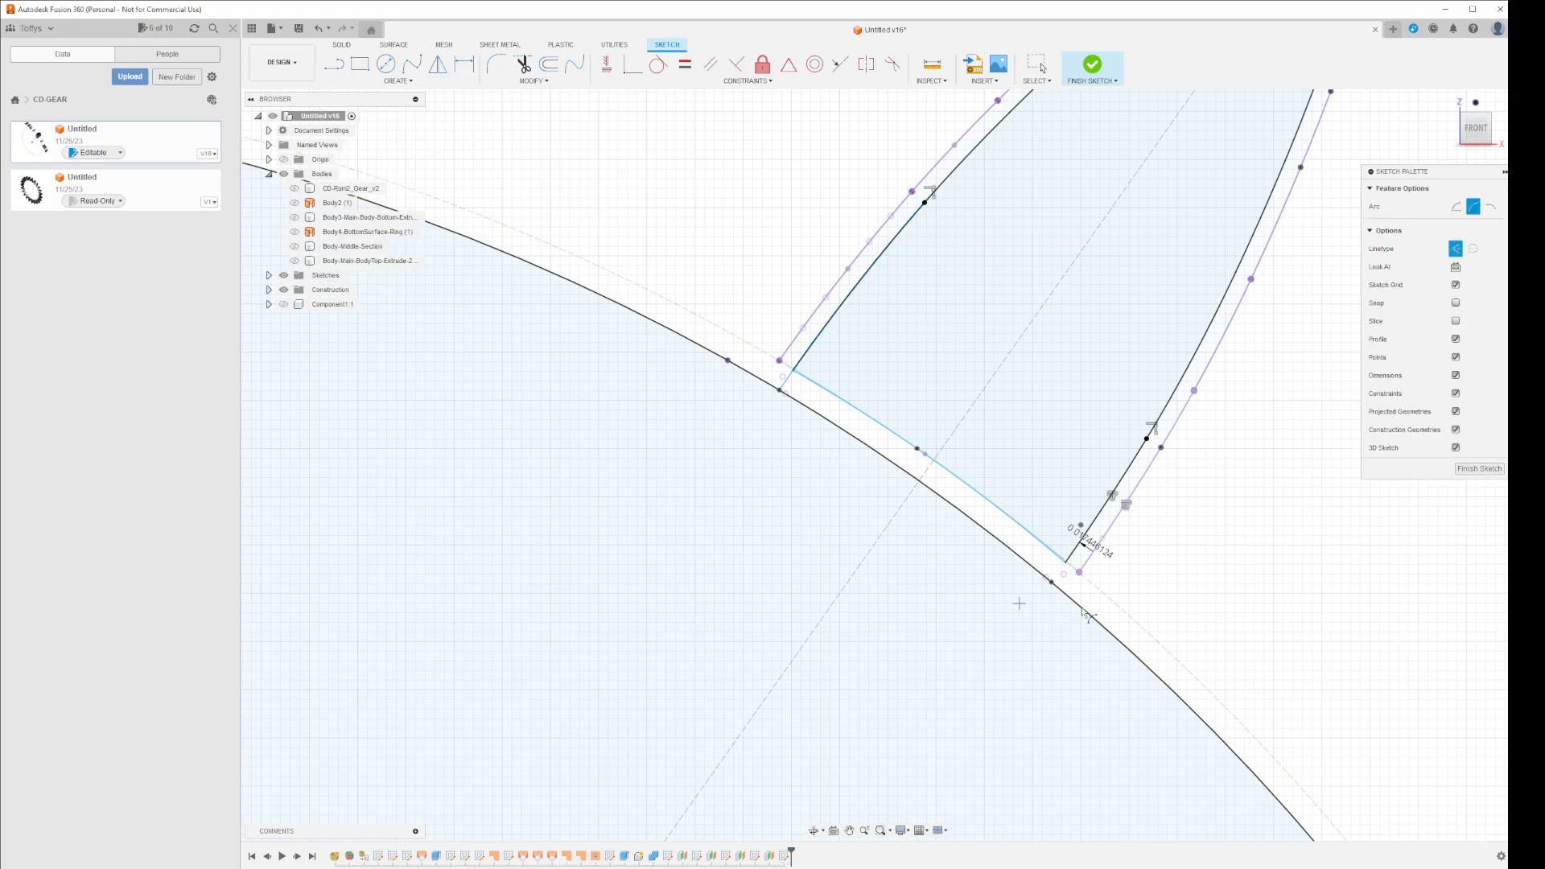
click(1051, 582)
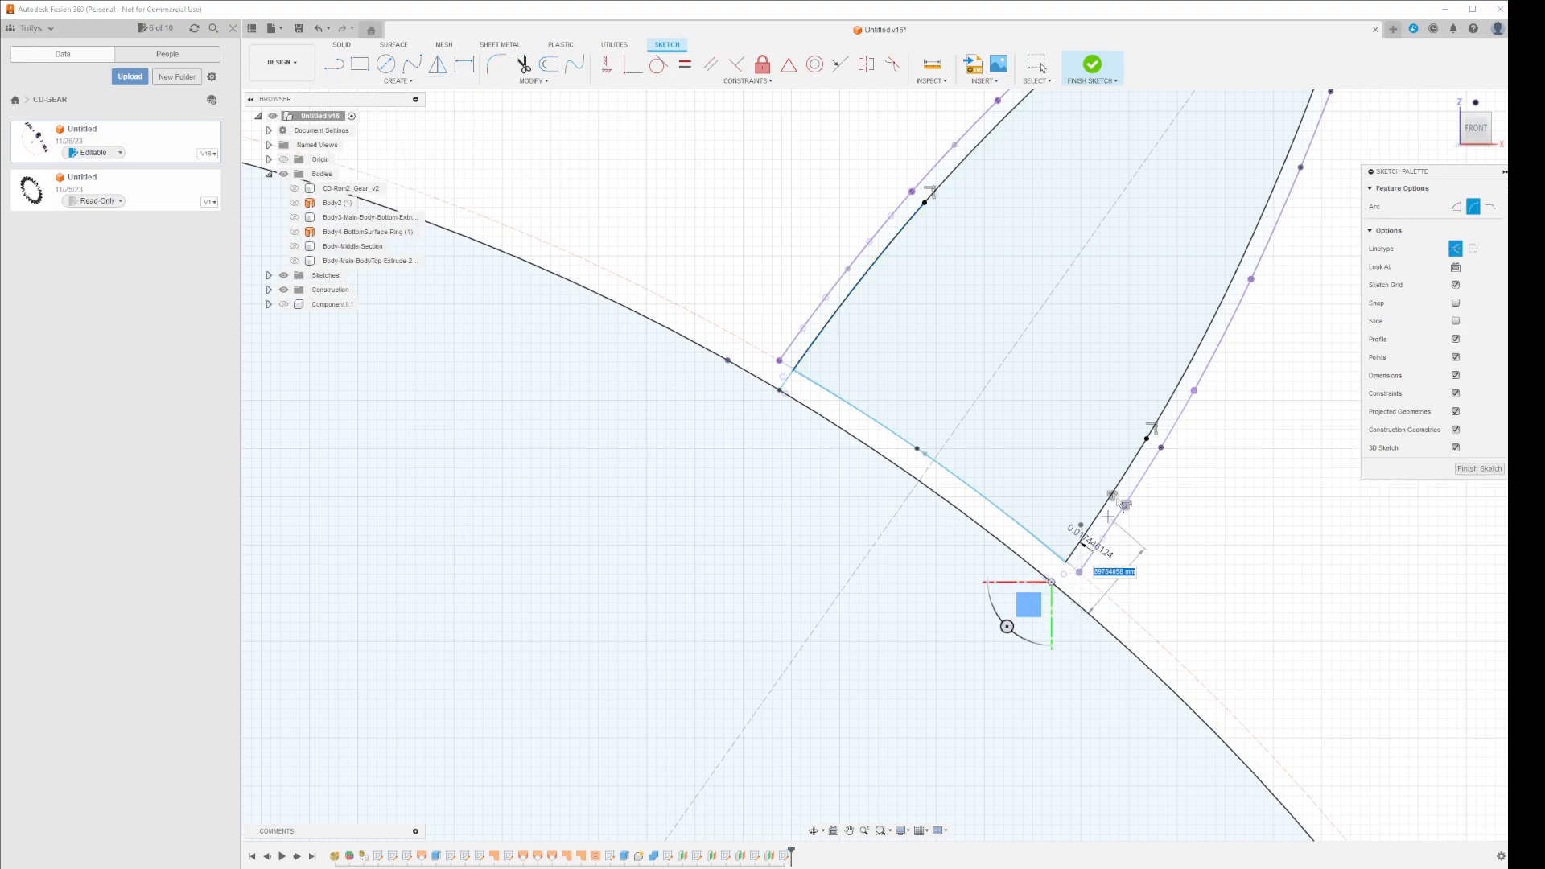
click(1146, 439)
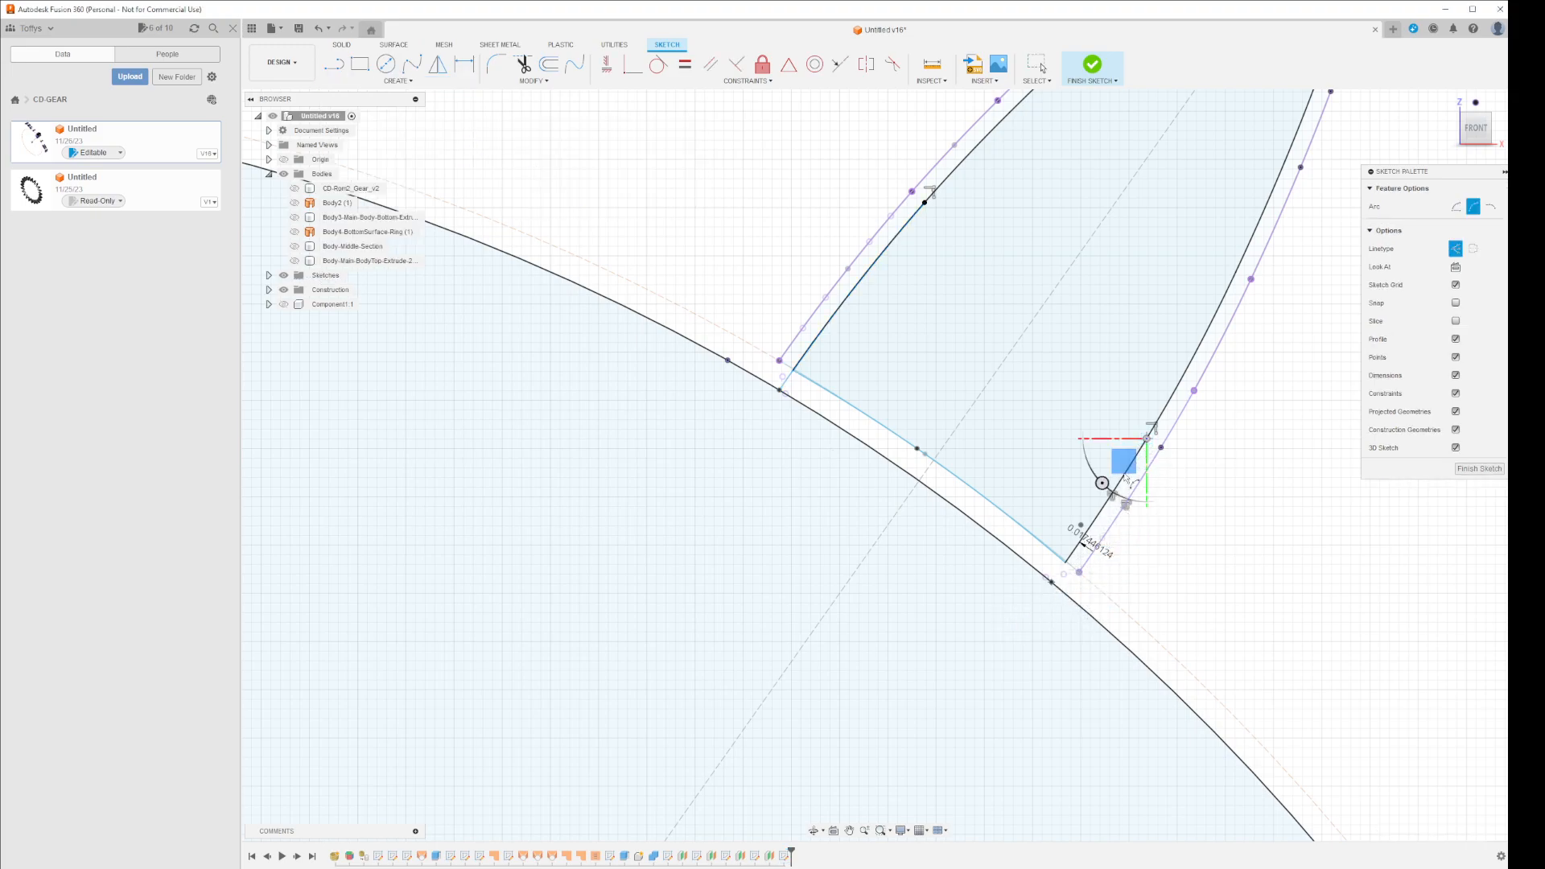
click(1066, 562)
key(Escape)
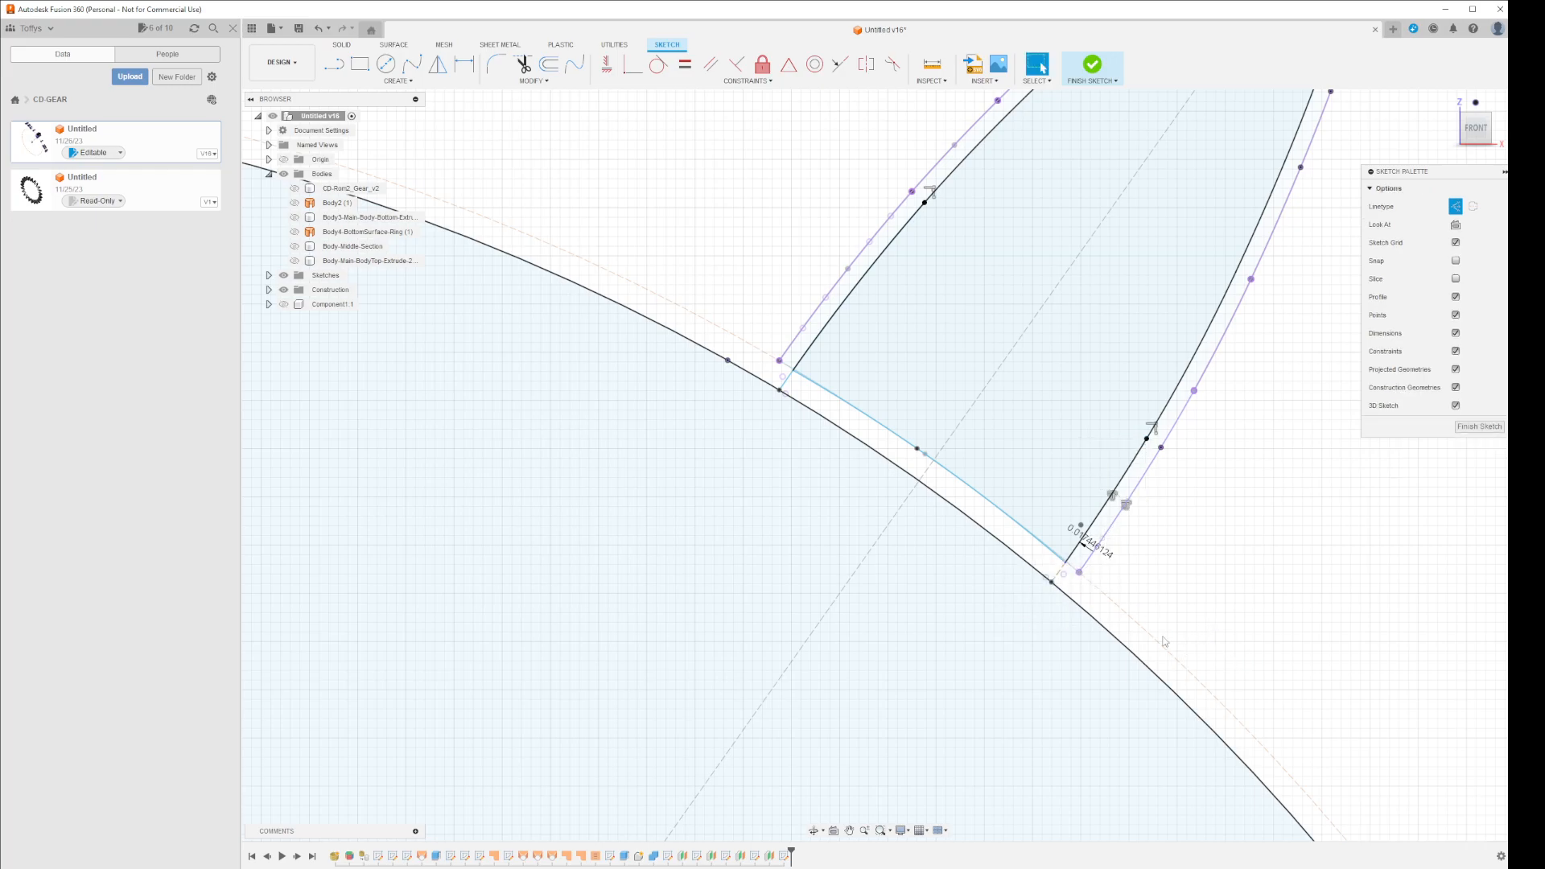
click(1060, 577)
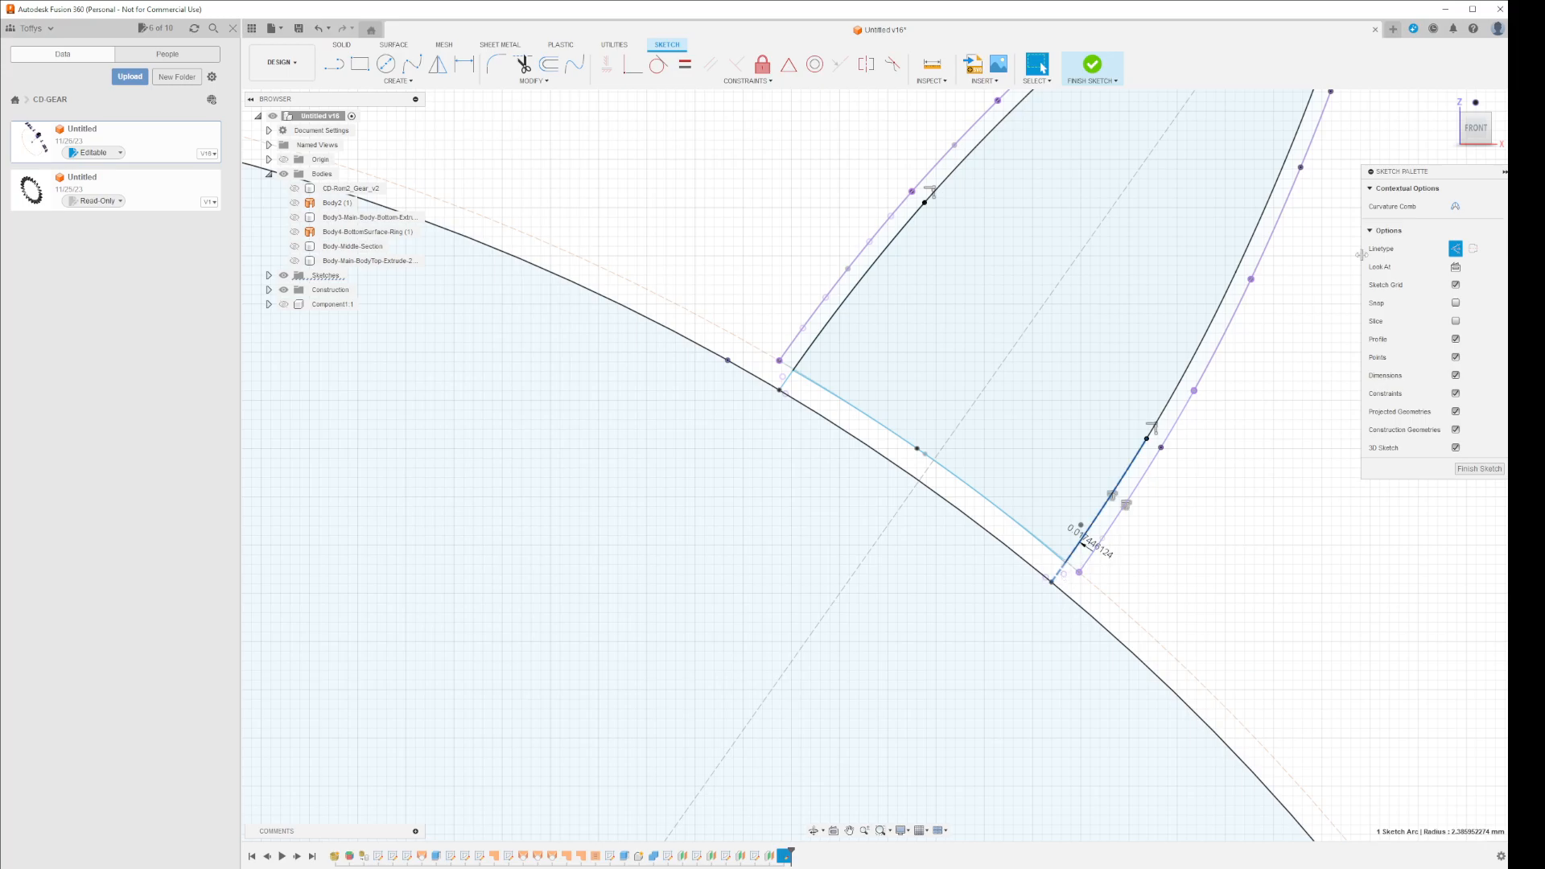
click(1456, 249)
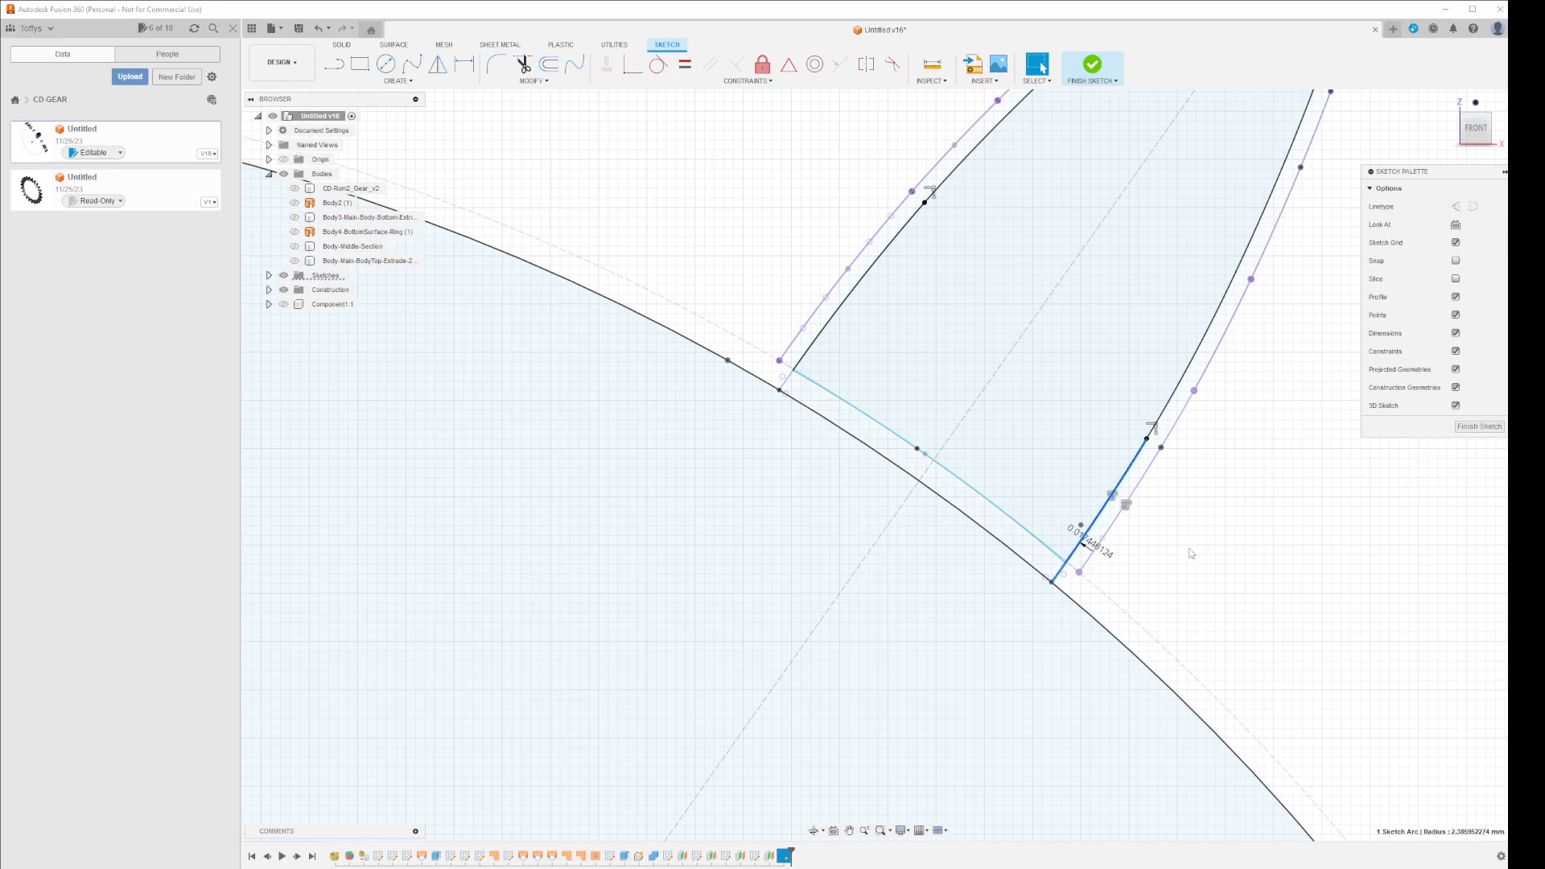
click(1167, 556)
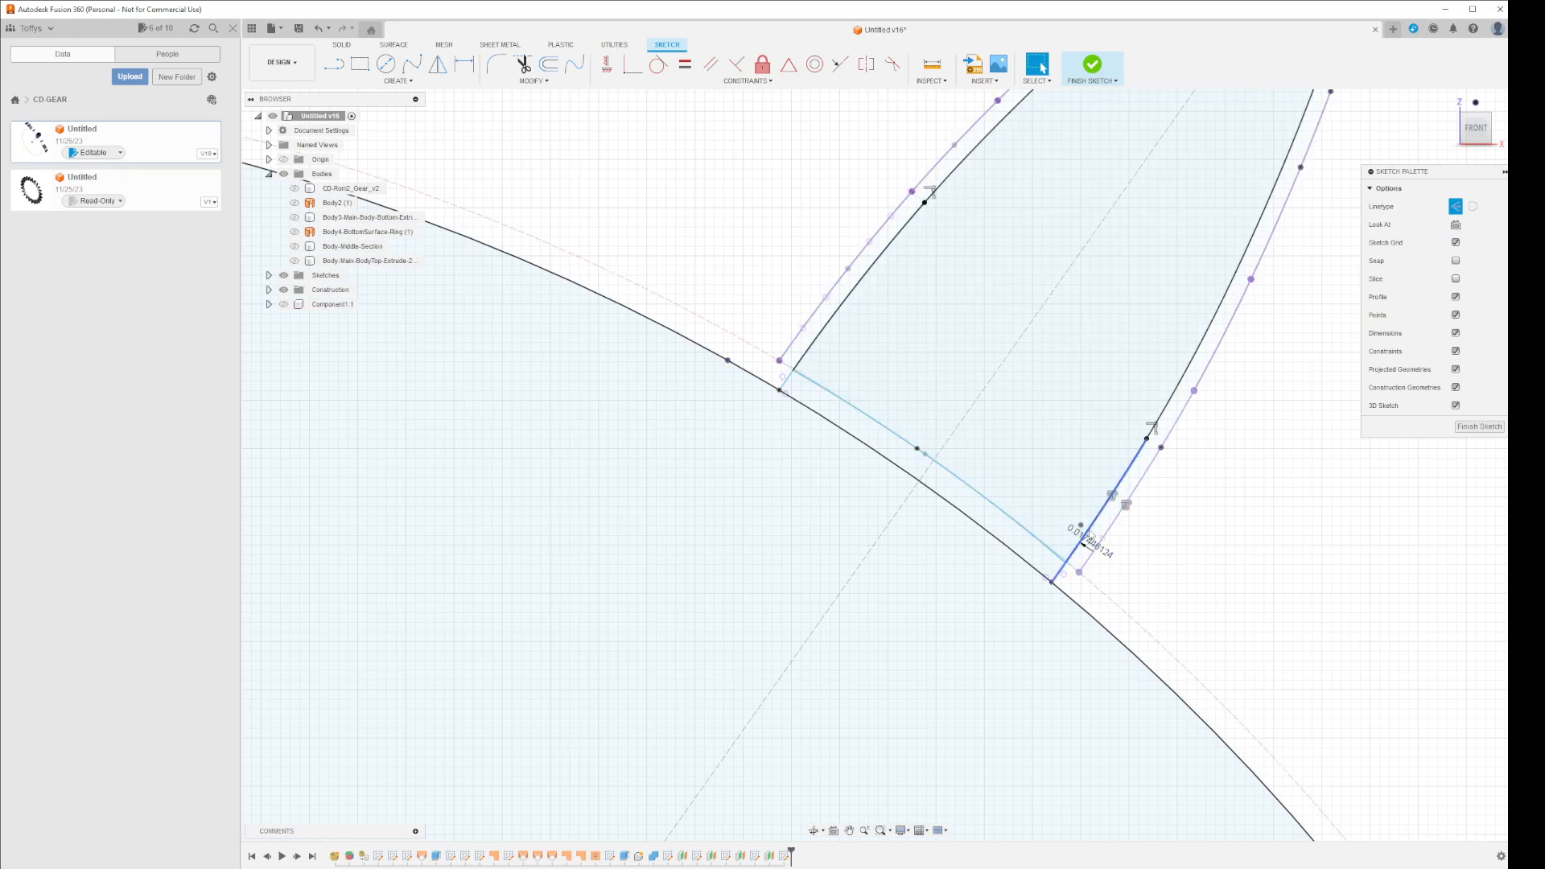
- Delete the original lowest arcs of both flanks that lie under the new 3-point arcs, and check for remaining overlaps
click(1089, 537)
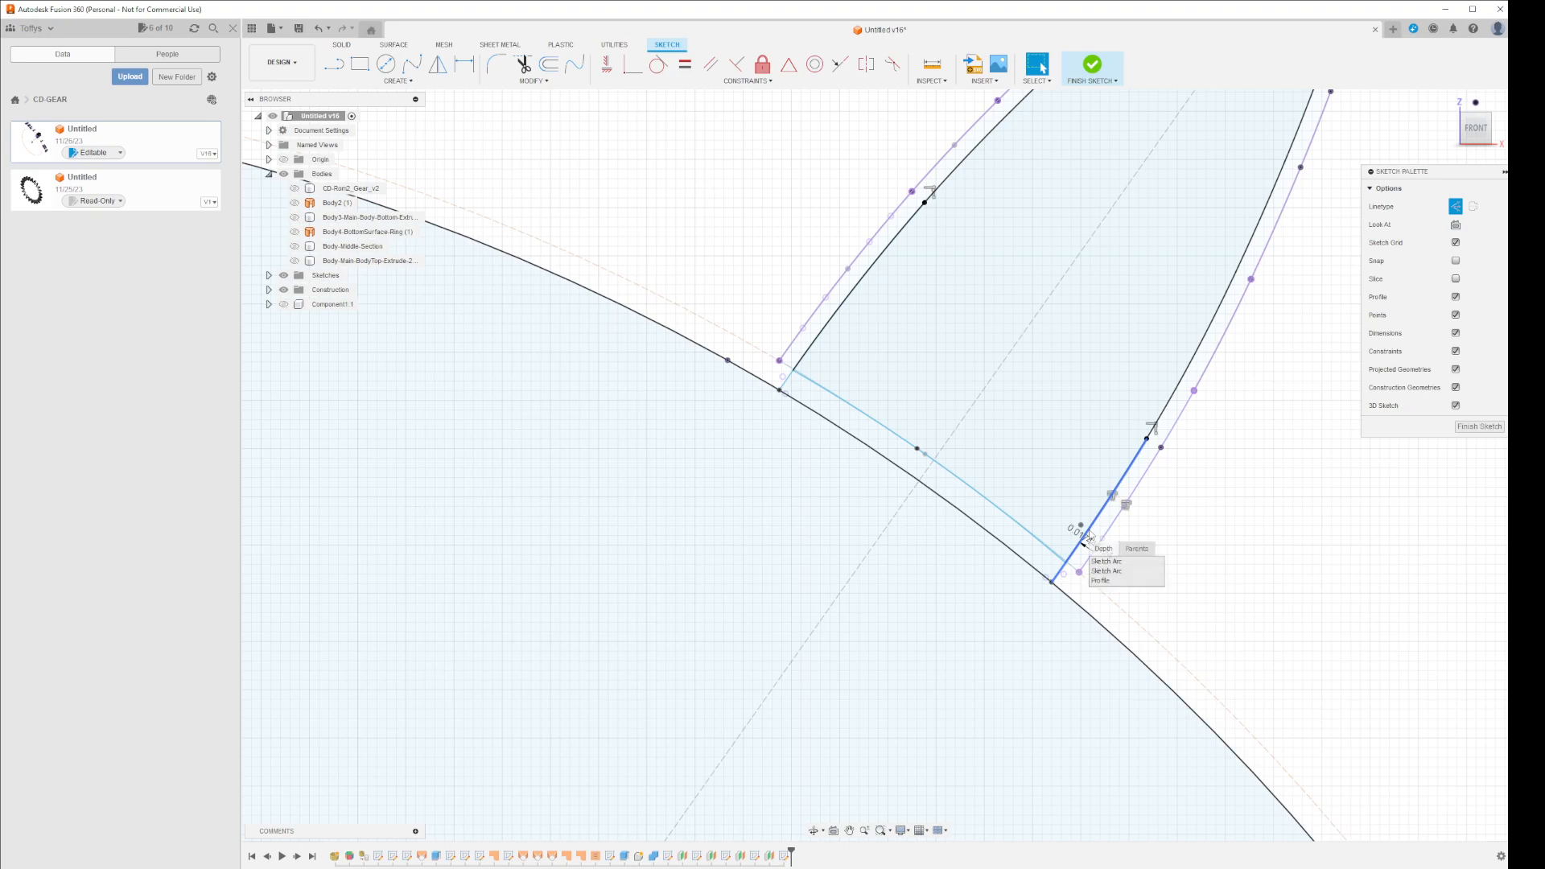
click(1107, 570)
key(Delete)
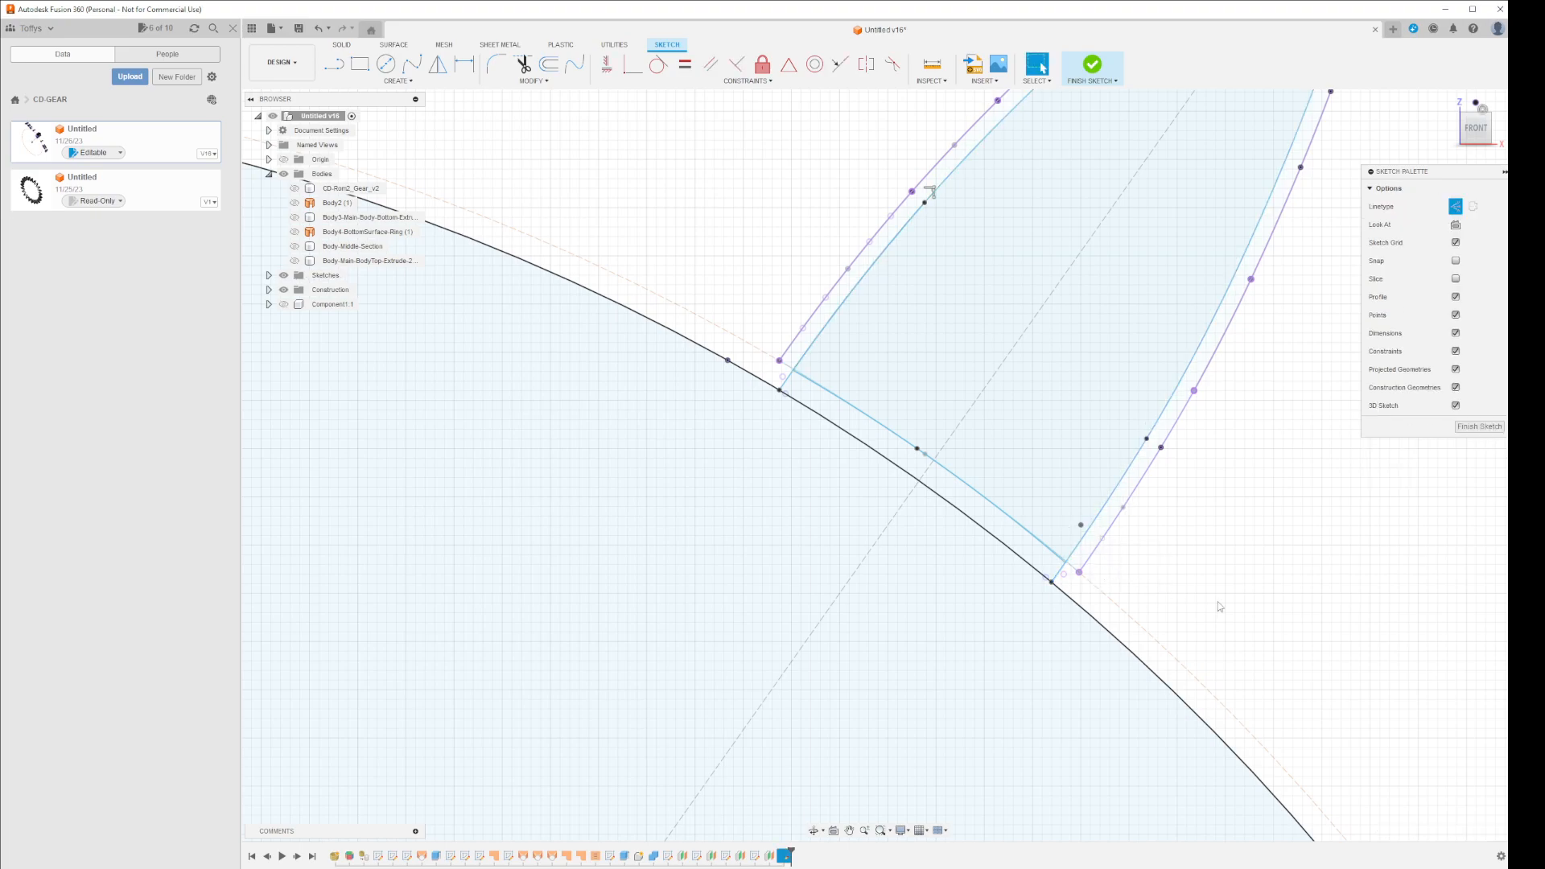
click(808, 359)
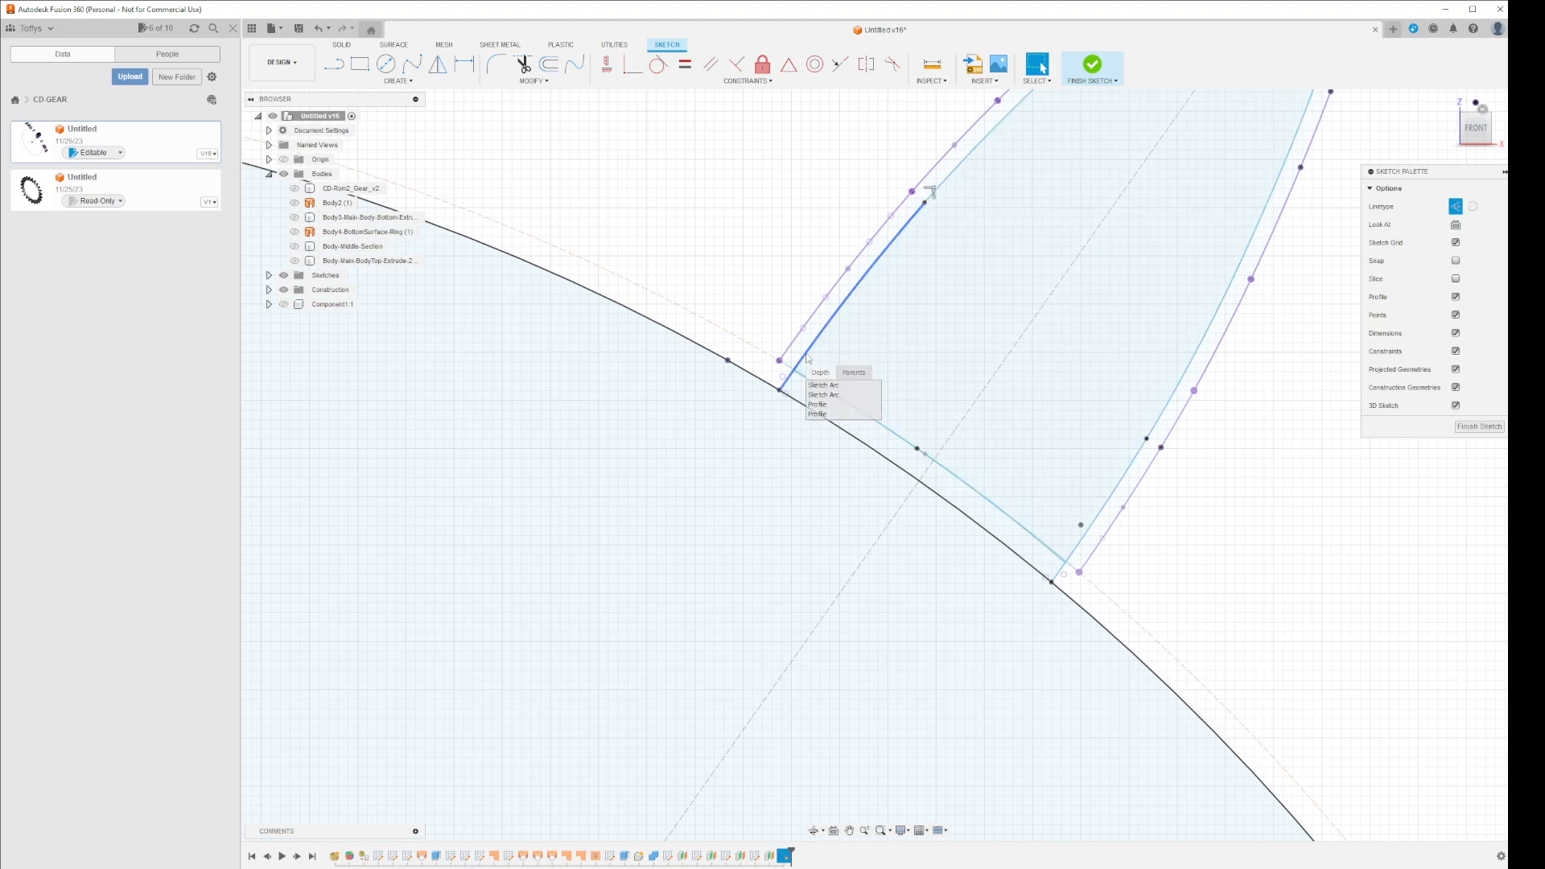
click(821, 403)
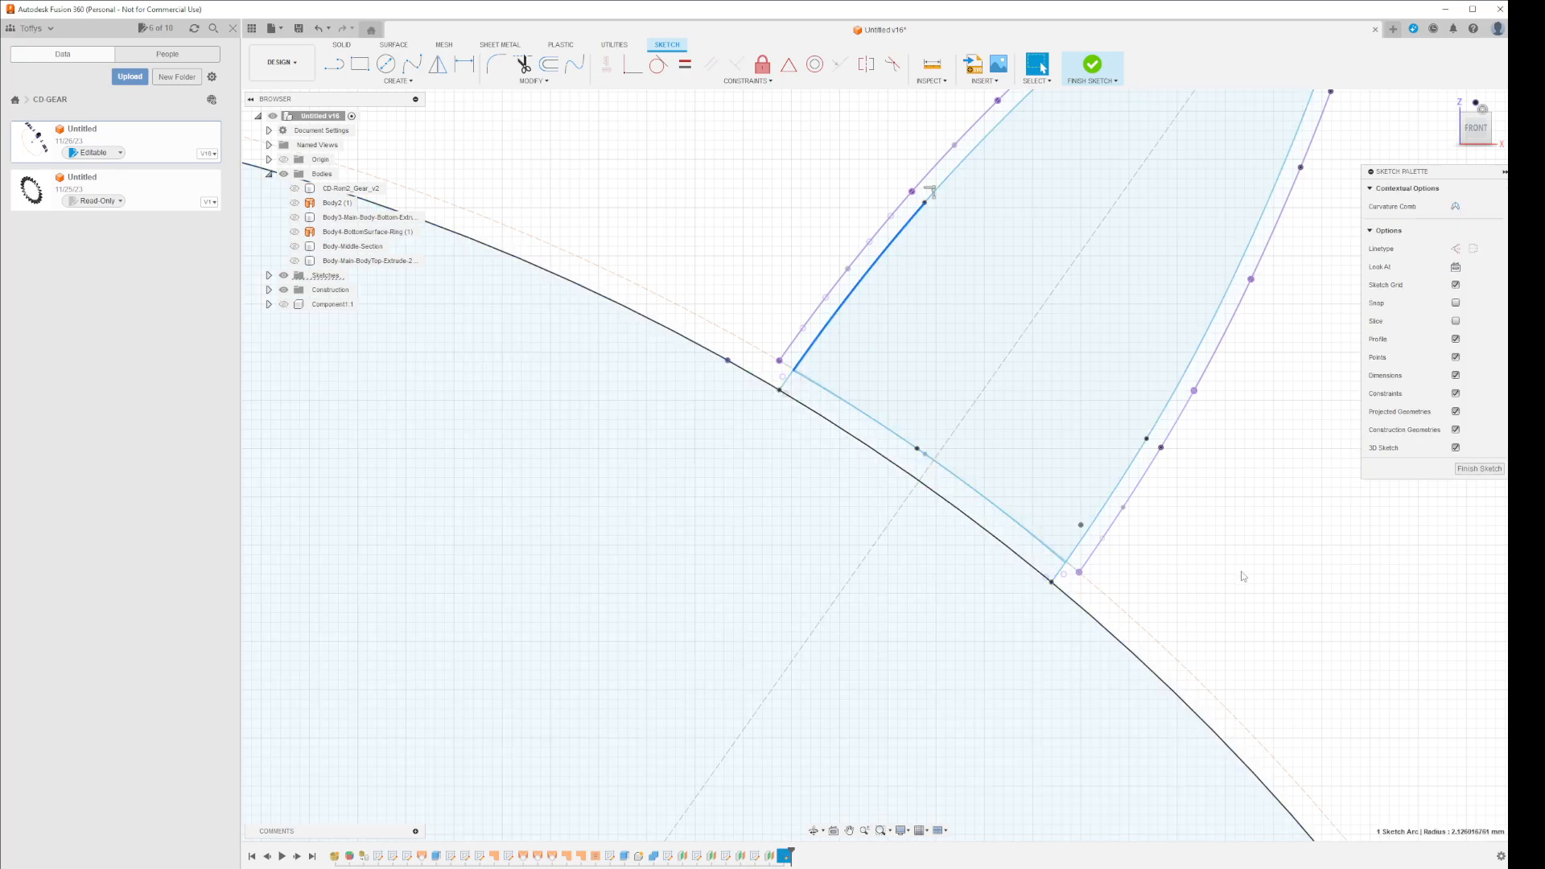
key(Escape)
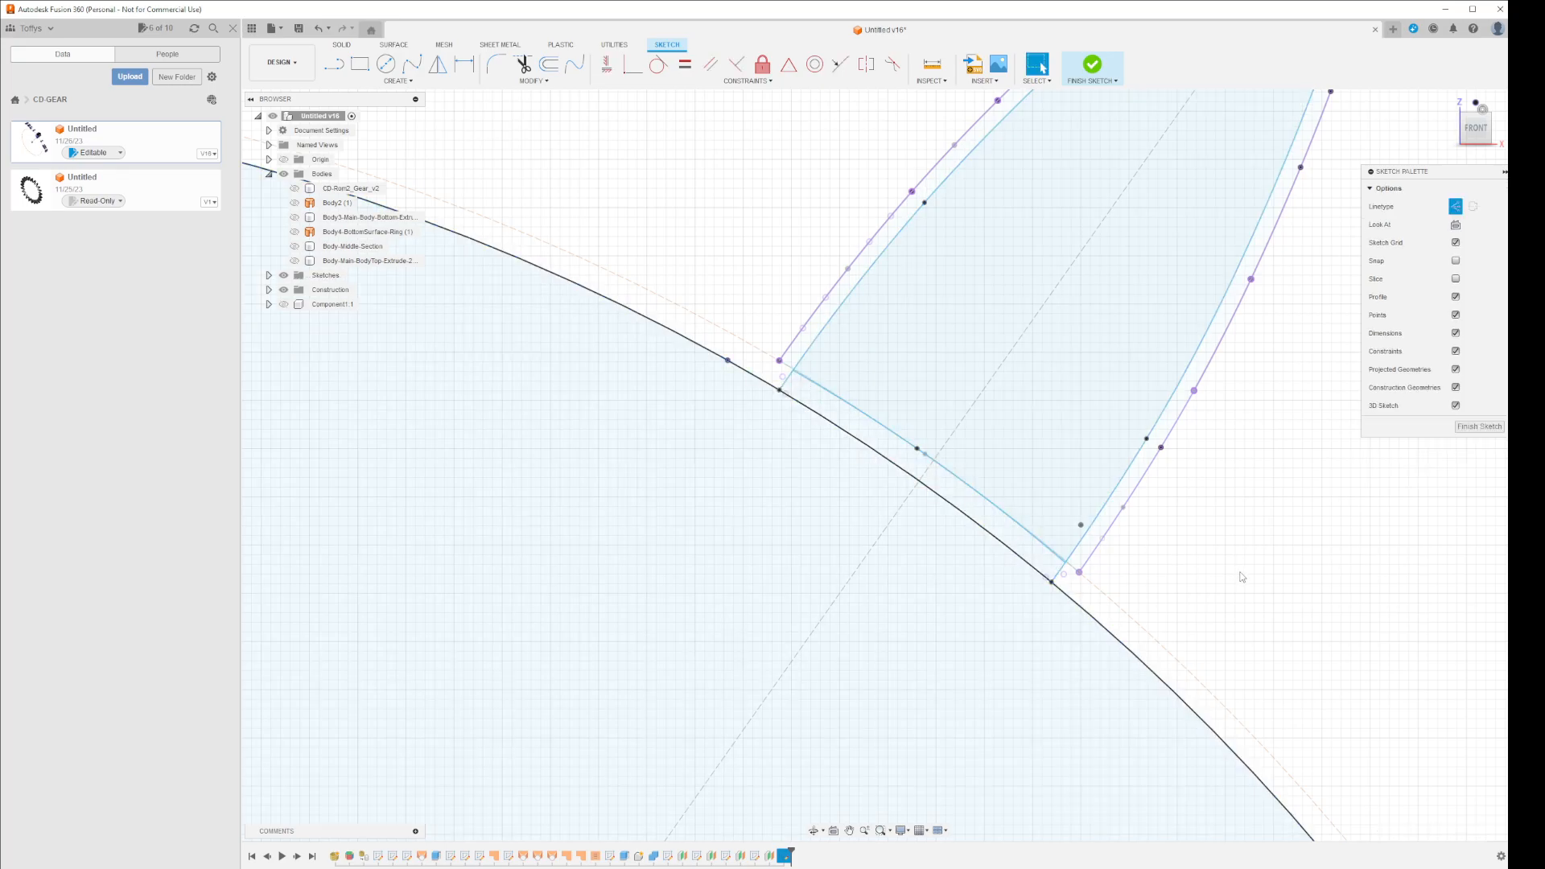
click(874, 268)
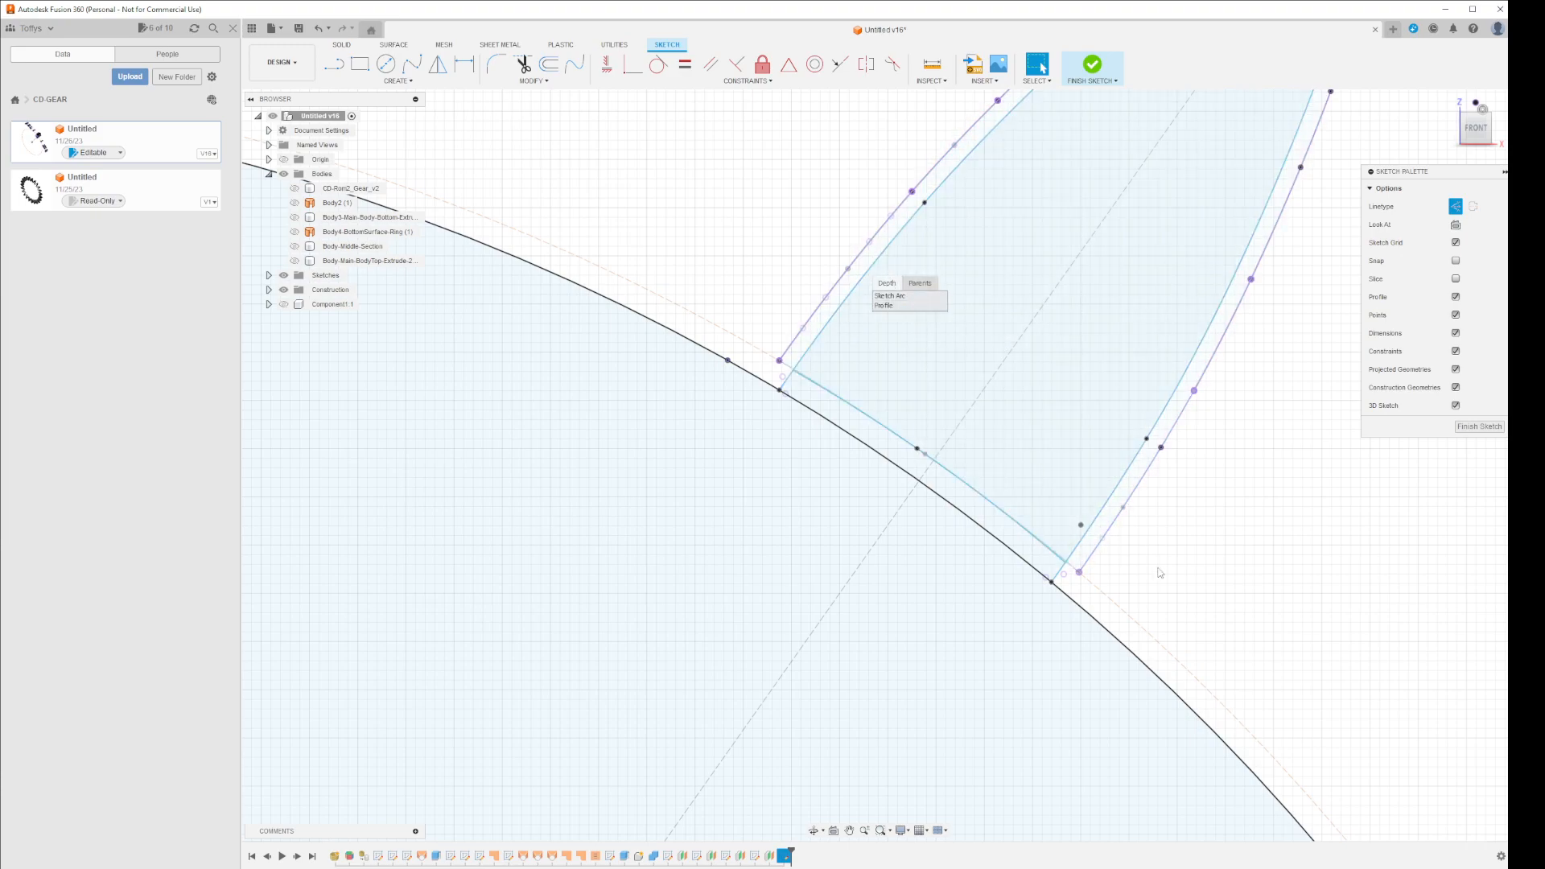
click(1131, 475)
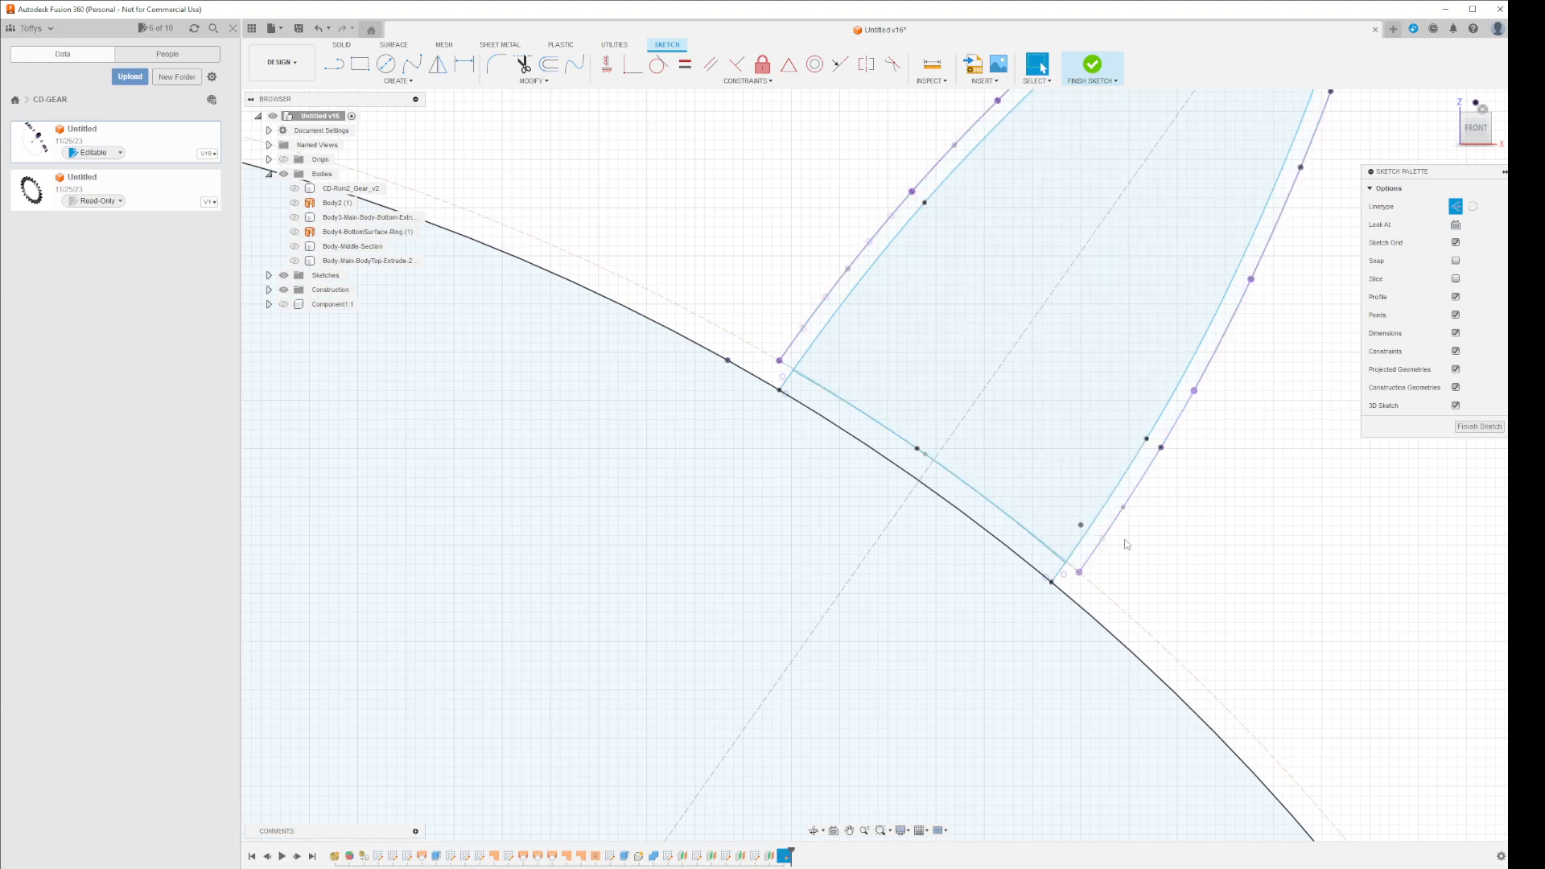
- Convert the old arc joining the two flanks just above the base circle to construction geometry
click(1036, 545)
click(1456, 248)
click(1264, 494)
- Show the CD-Rom2_Gear_v2 mesh body and examine how the sketched tooth profile fits its tooth and base circle
scroll(801, 391, up, 5)
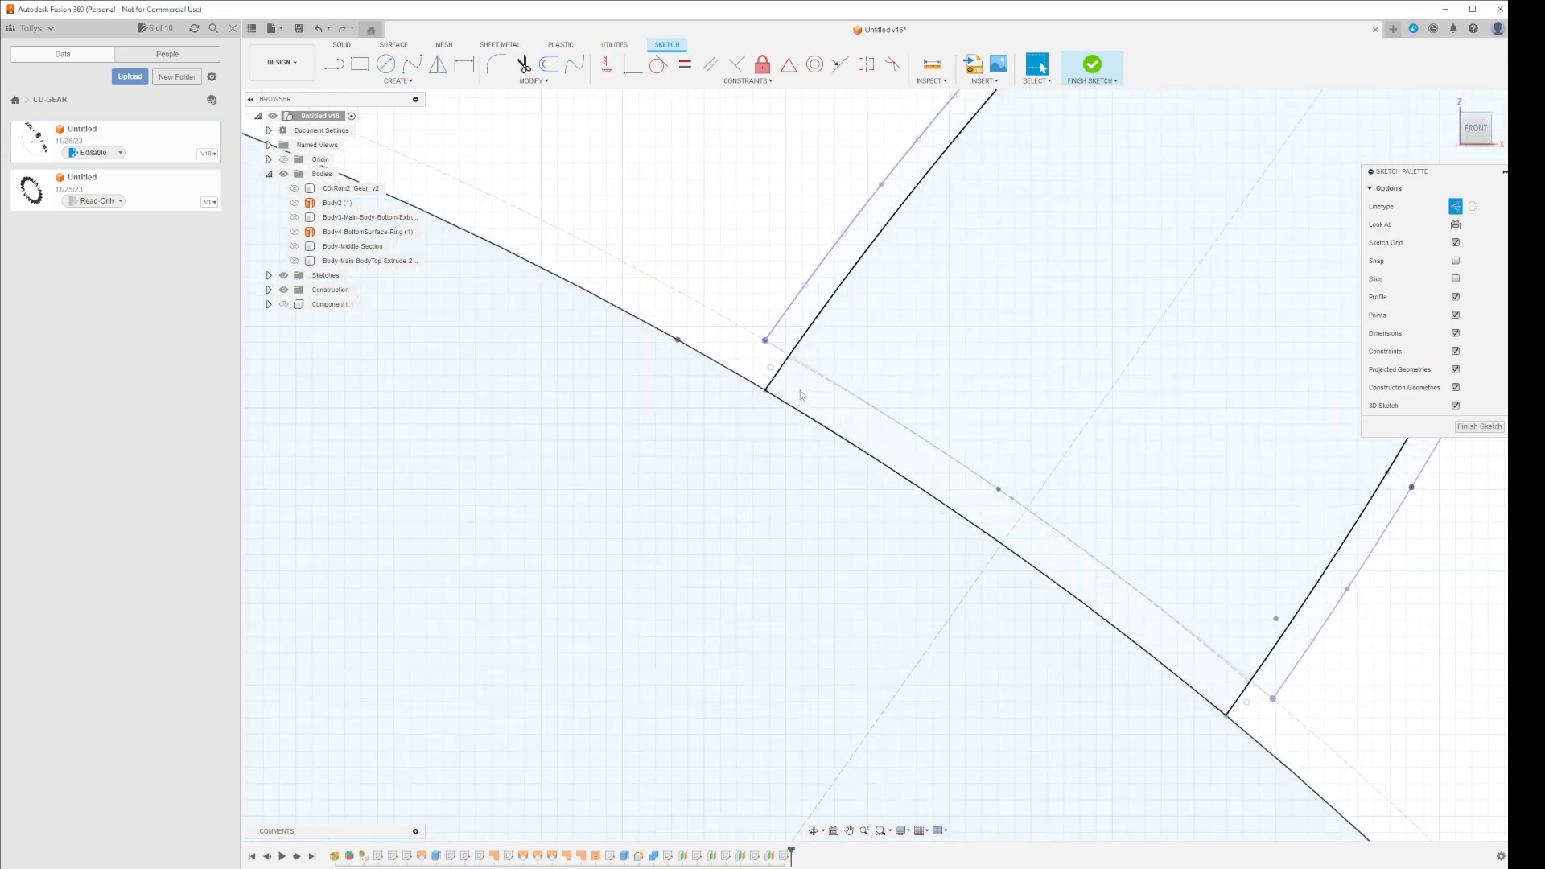
scroll(807, 393, down, 8)
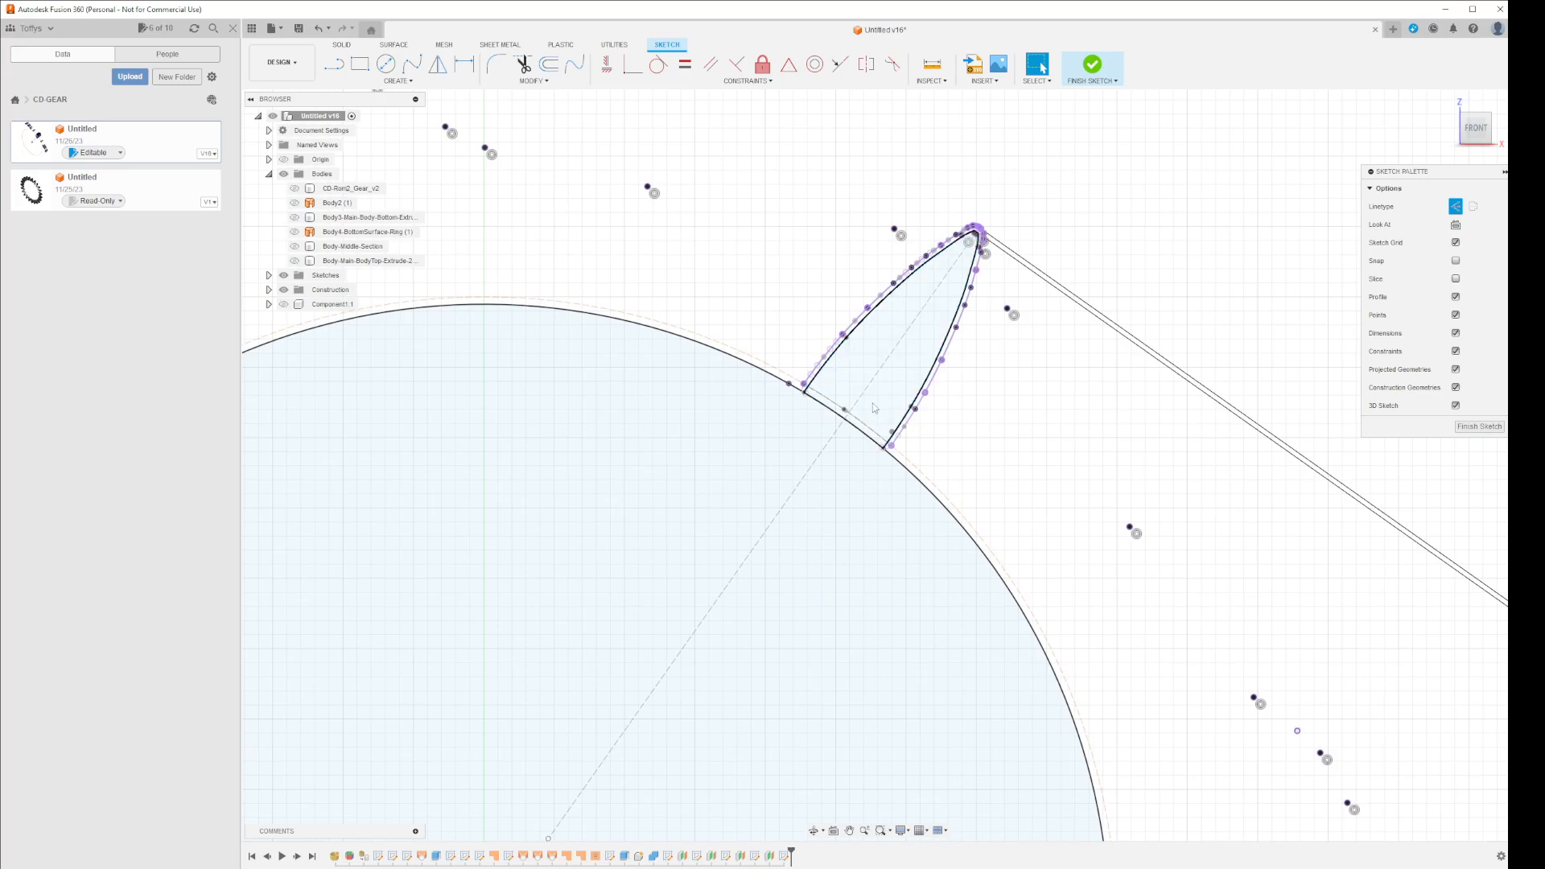
click(293, 190)
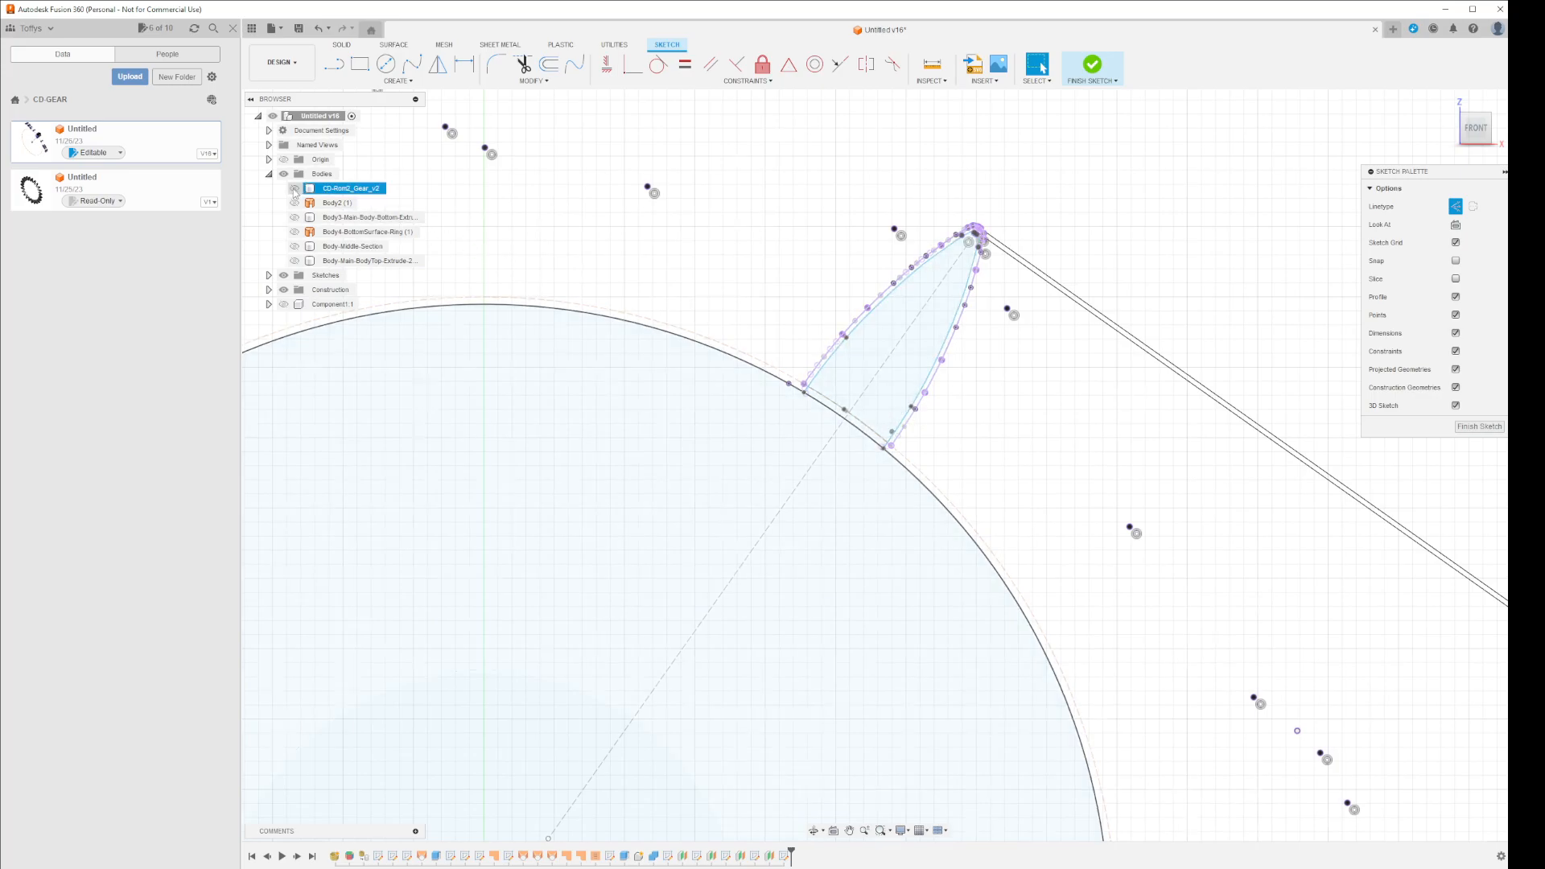
click(295, 188)
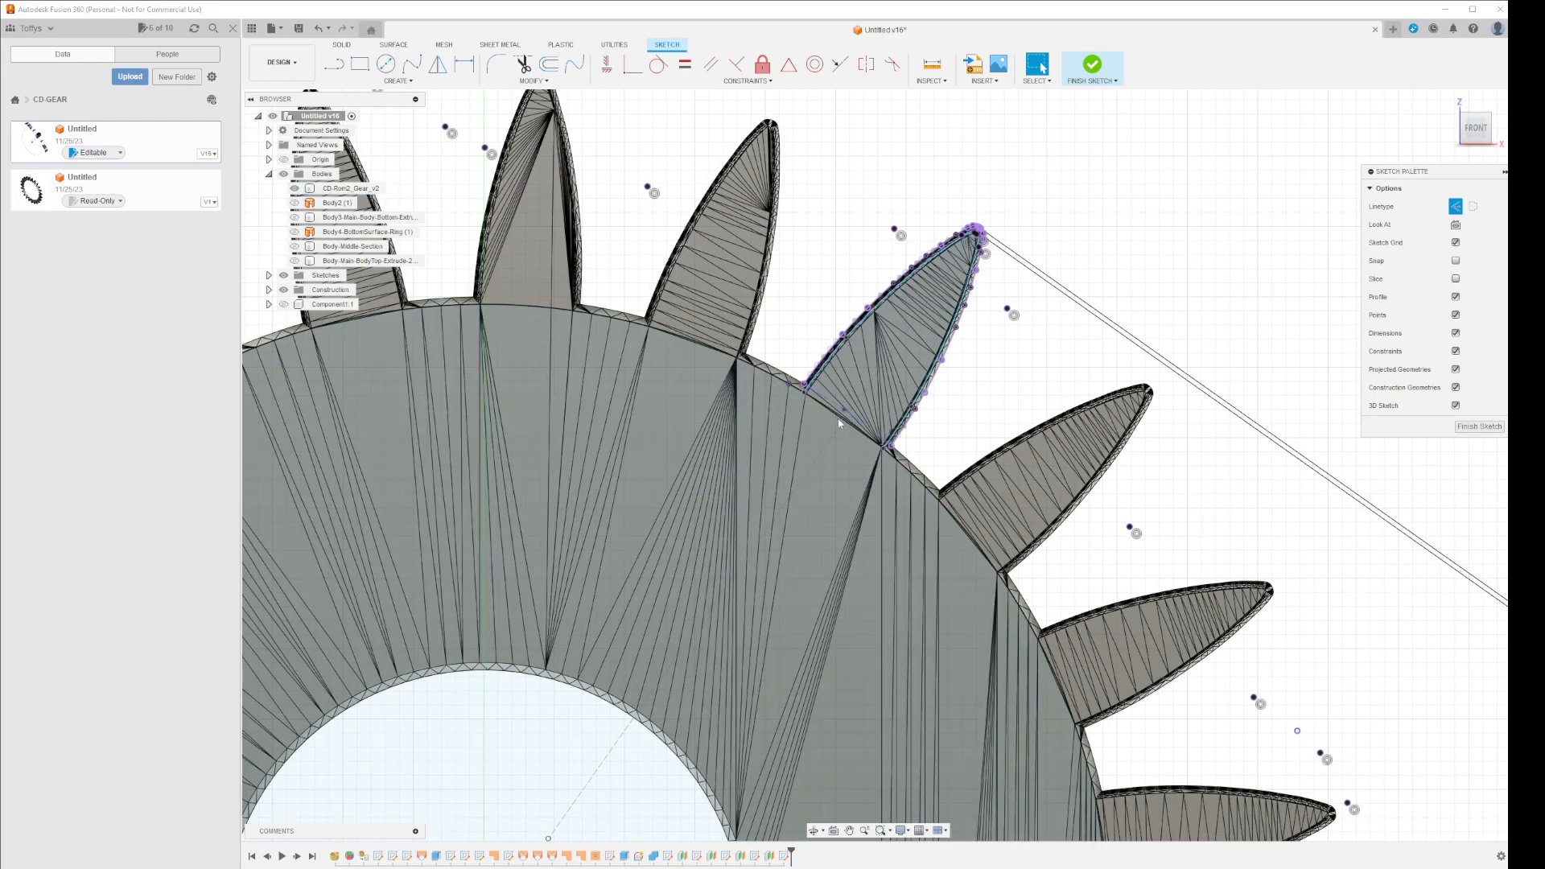
scroll(857, 425, up, 10)
mouse_move(828, 466)
shift+middle_down()
mouse_move(821, 448)
mouse_move(856, 456)
mouse_move(812, 460)
shift+middle_up()
scroll(842, 474, down, 4)
scroll(838, 469, down, 3)
scroll(837, 459, up, 2)
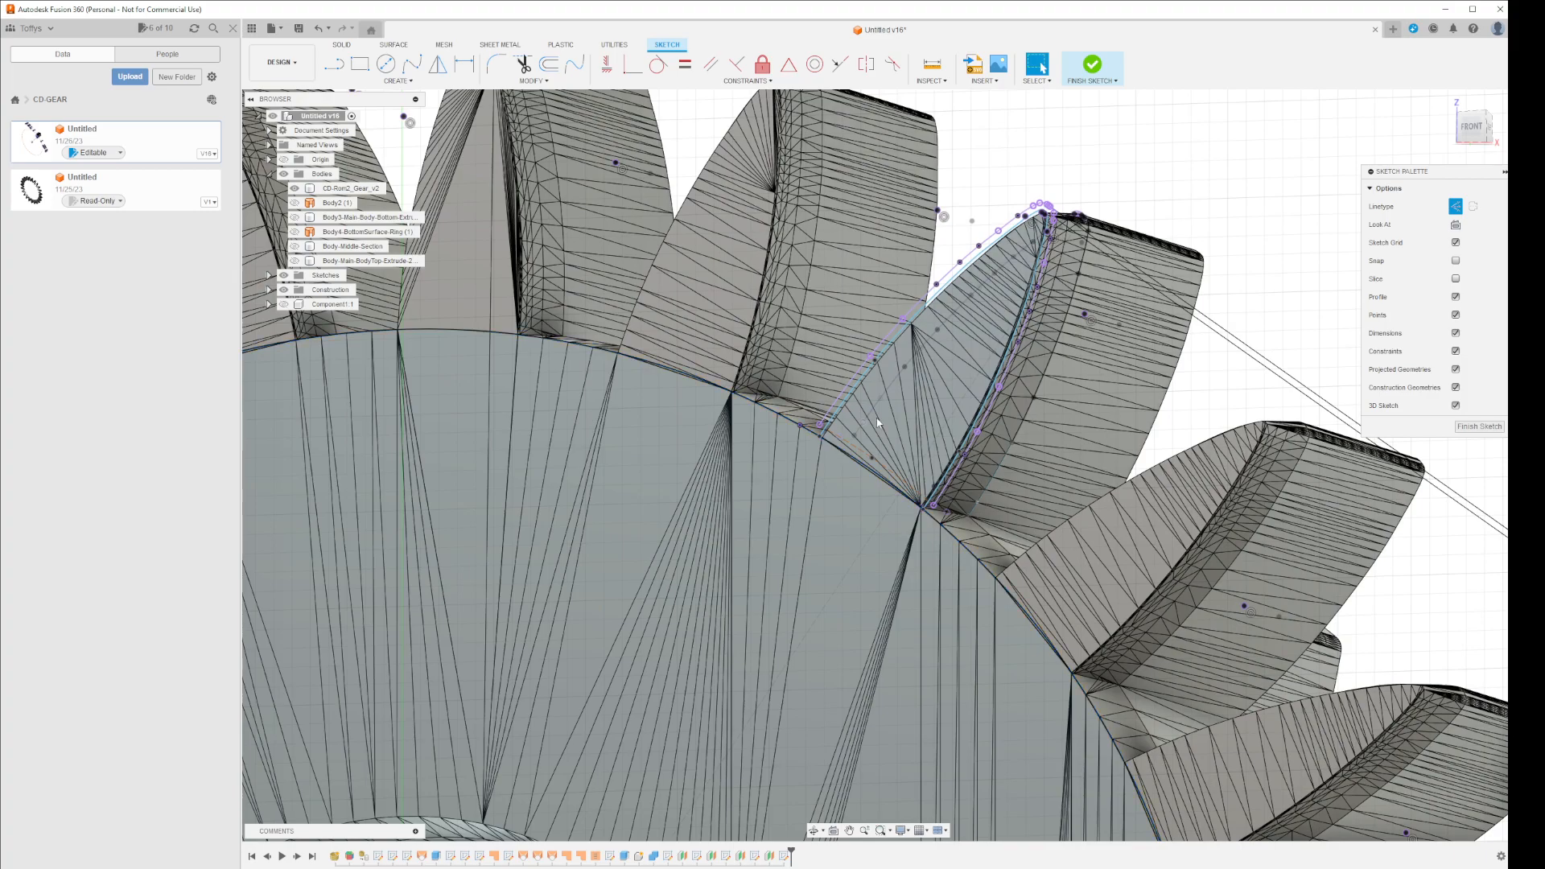